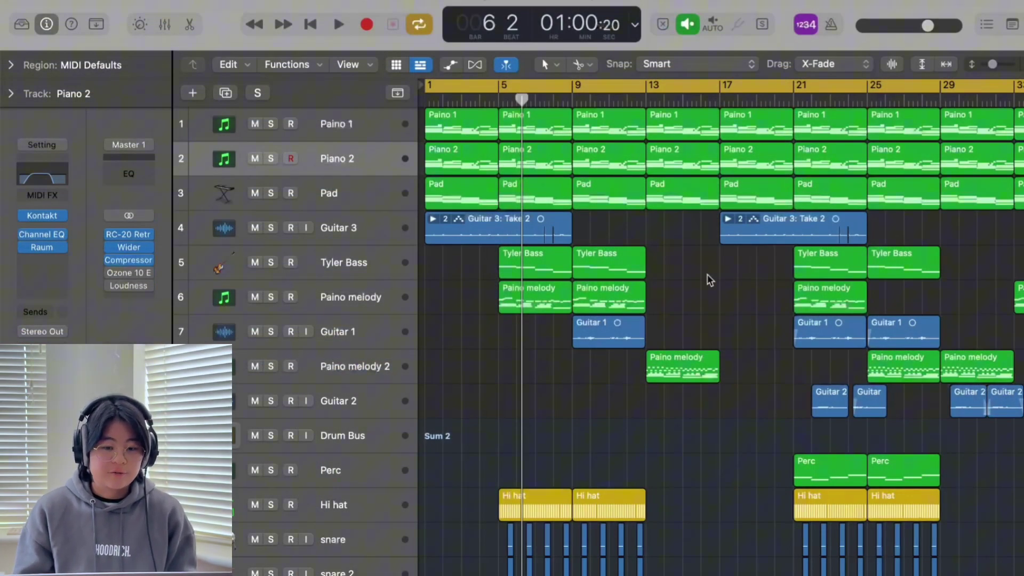
Step: Inspect the Paino 1 chords in the note editor: Dmaj7, C#m7, Bm7 and A across bars 1–4
double_click(459, 123)
scroll(462, 176, "up", 1)
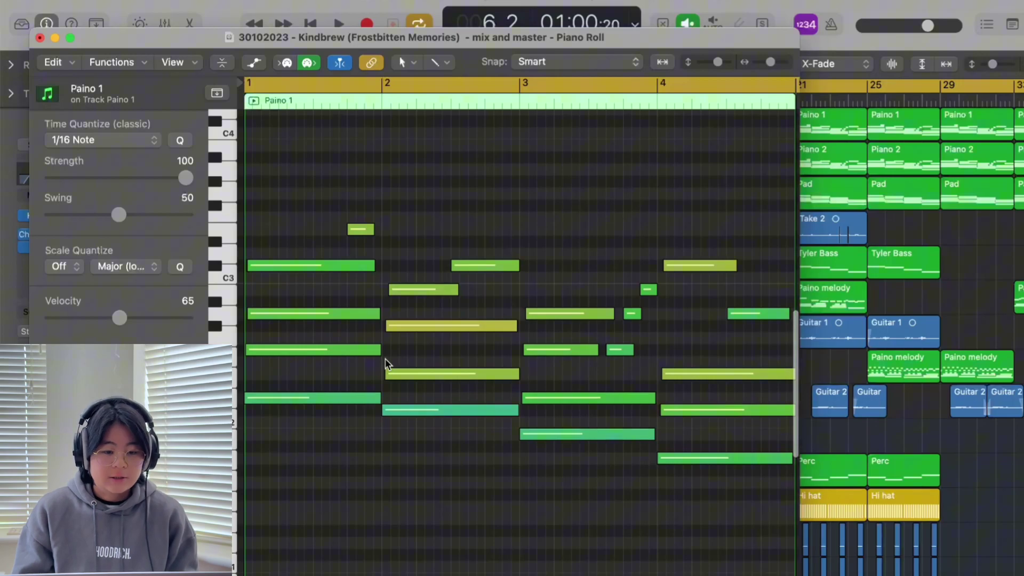
left_click_drag(304, 219, 290, 571)
scroll(389, 430, "up", 3)
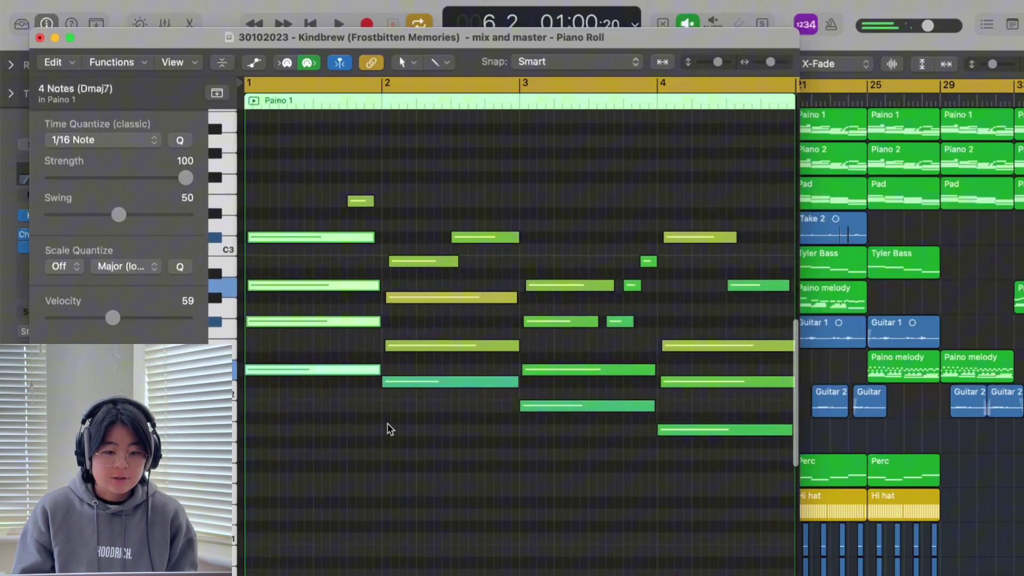
left_click_drag(425, 282, 425, 414)
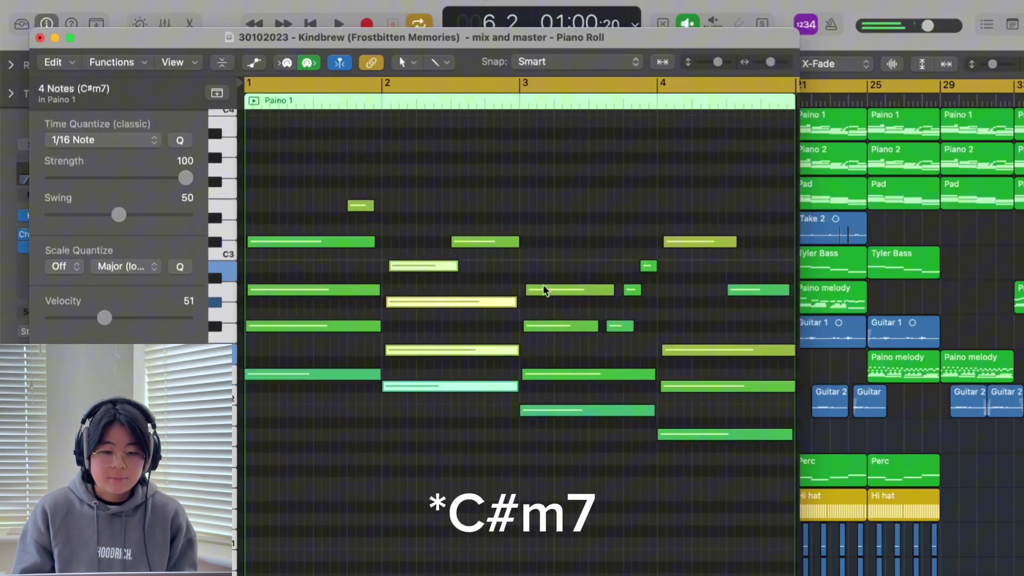
left_click_drag(541, 251, 584, 439)
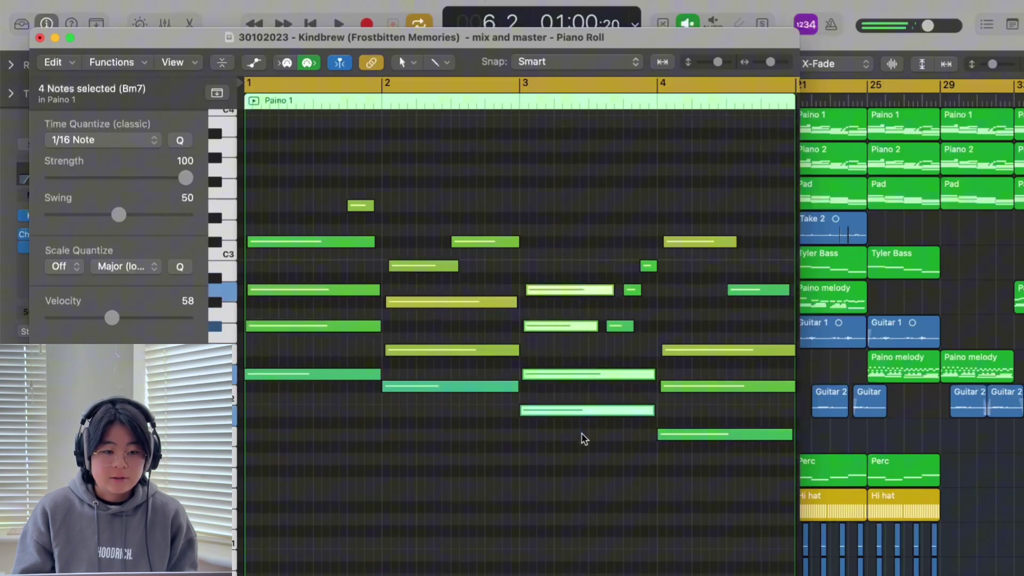
left_click_drag(686, 208, 688, 477)
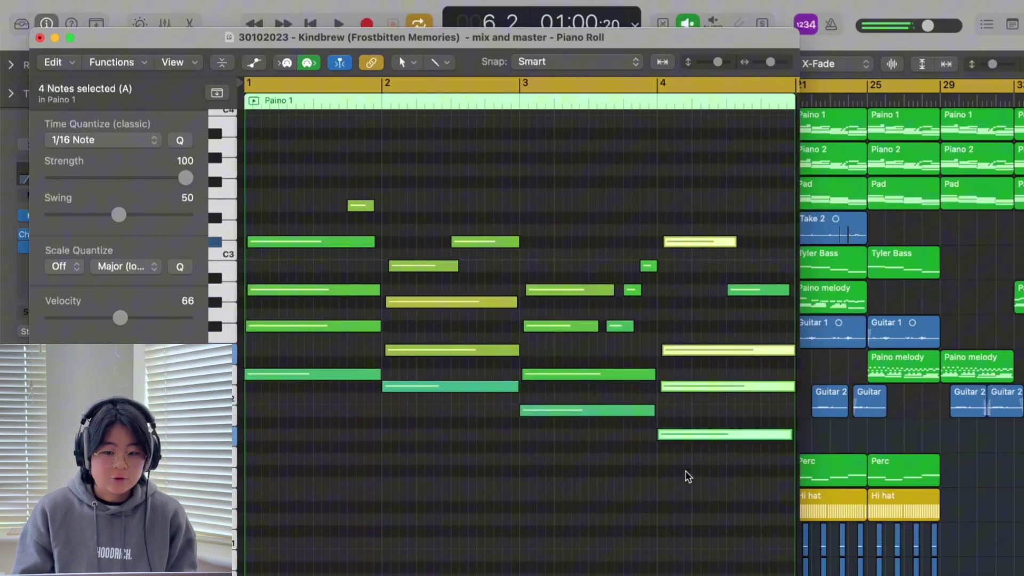
left_click(510, 181)
scroll(510, 182, "down", 1)
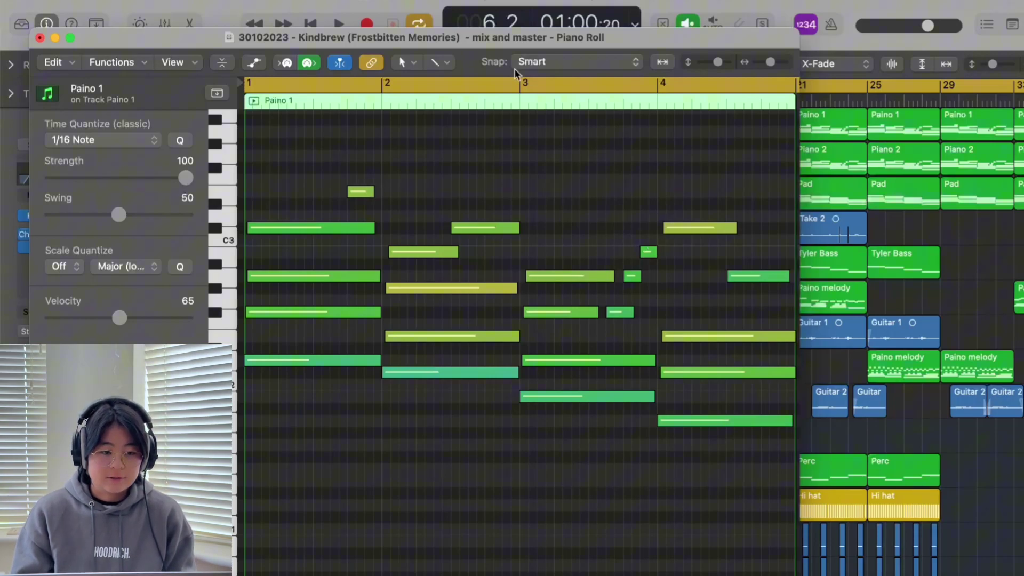
left_click(40, 38)
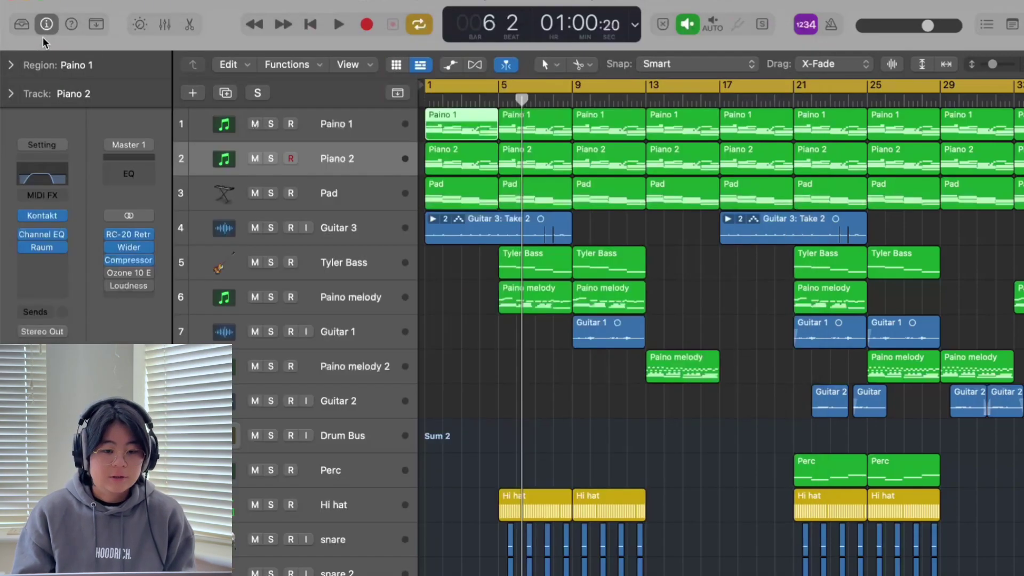
Step: Select Paino 1 and return its Kontakt Piano Colors instrument to the main page
left_click(329, 127)
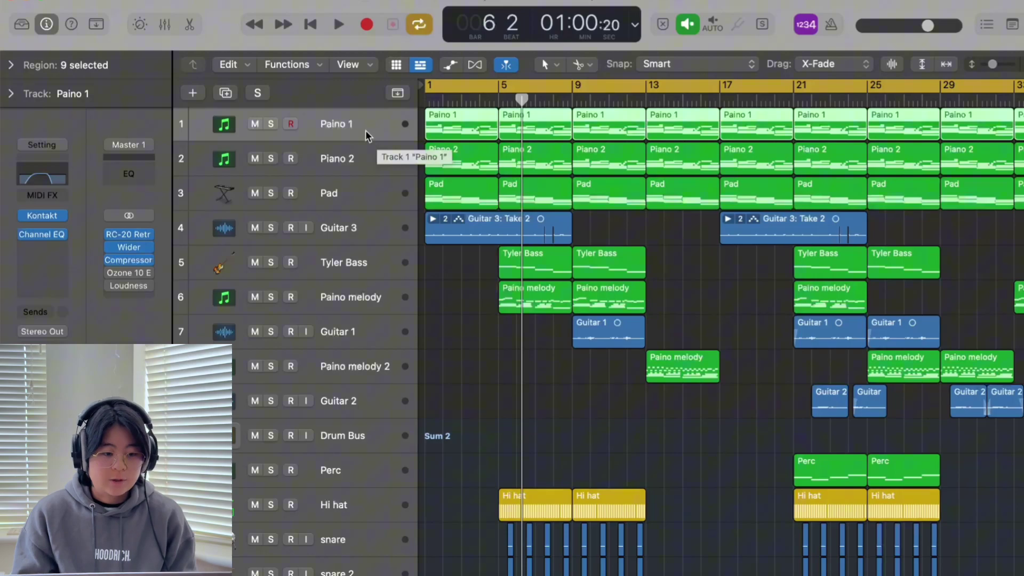
mouse_move(55, 219)
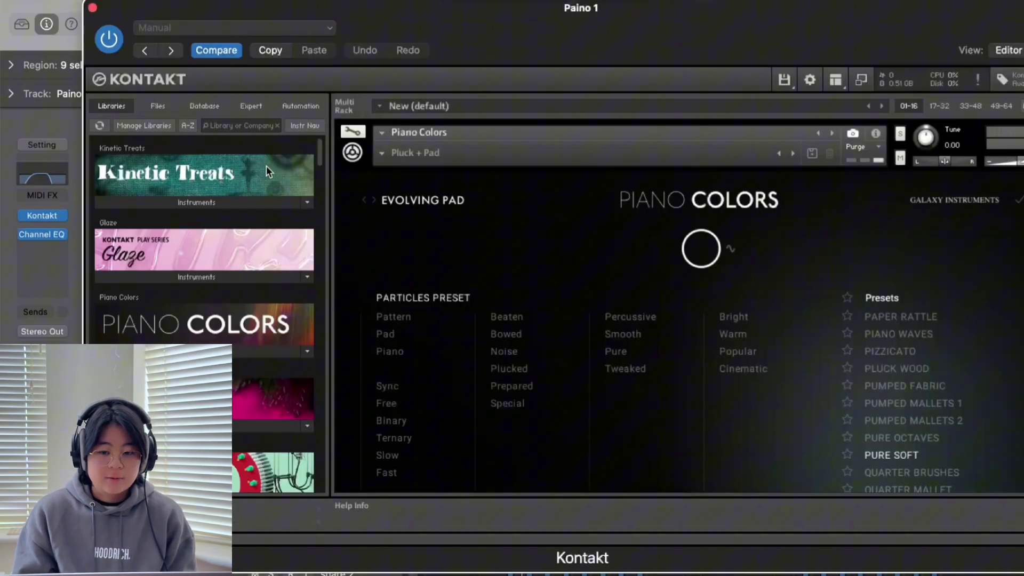
scroll(753, 229, "down", 1)
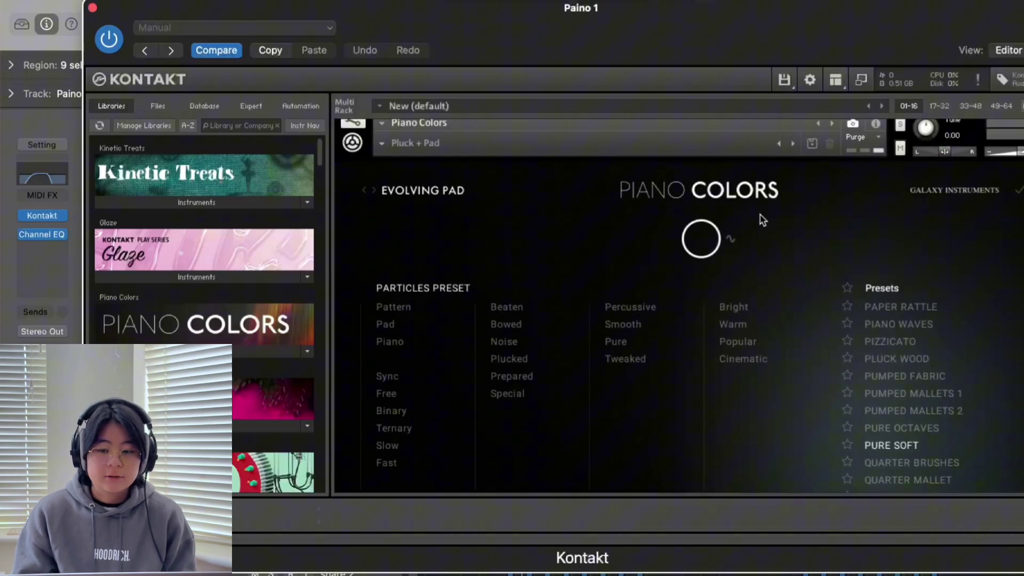
left_click(1019, 196)
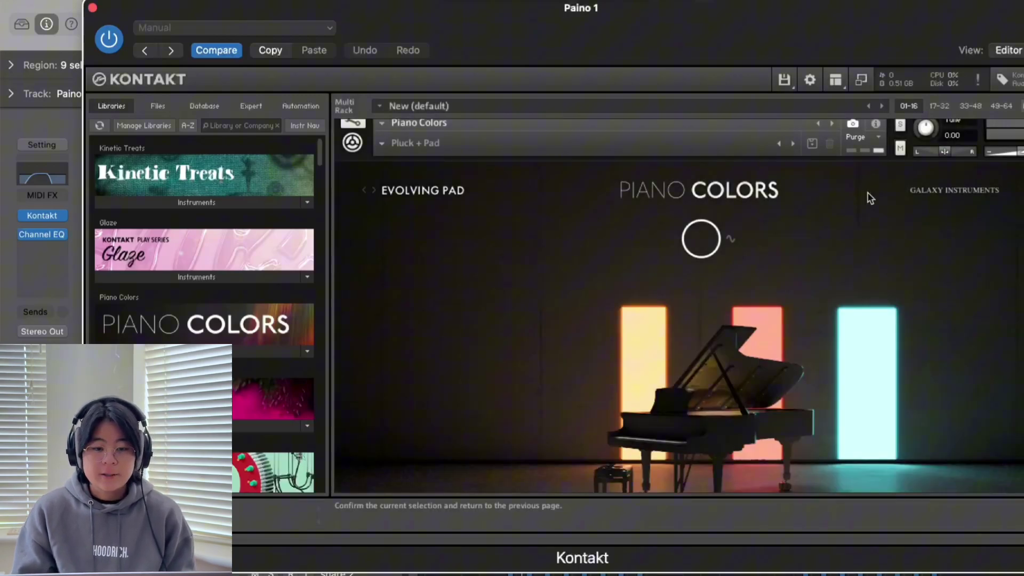
scroll(644, 287, "down", 1)
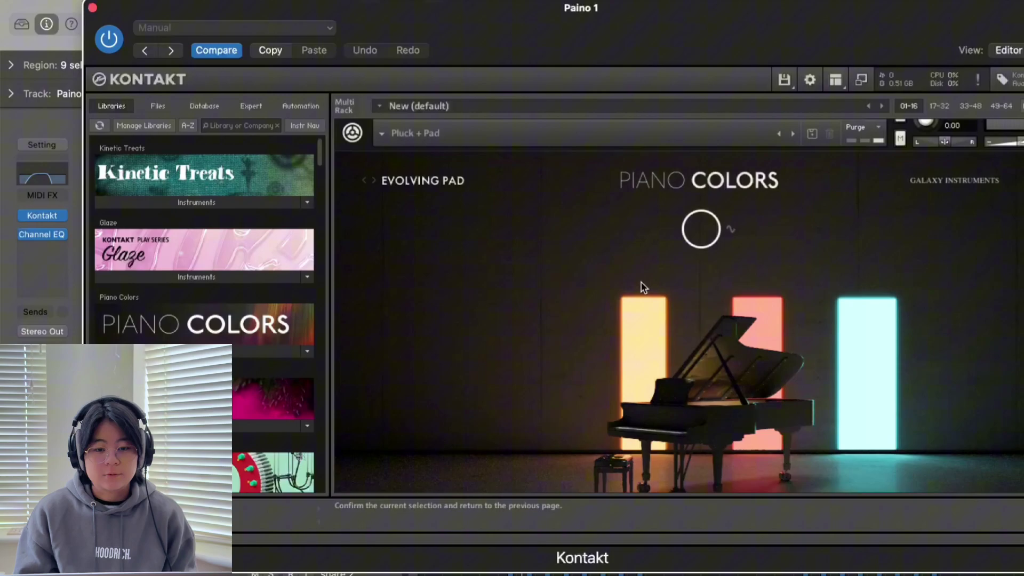
scroll(644, 286, "down", 15)
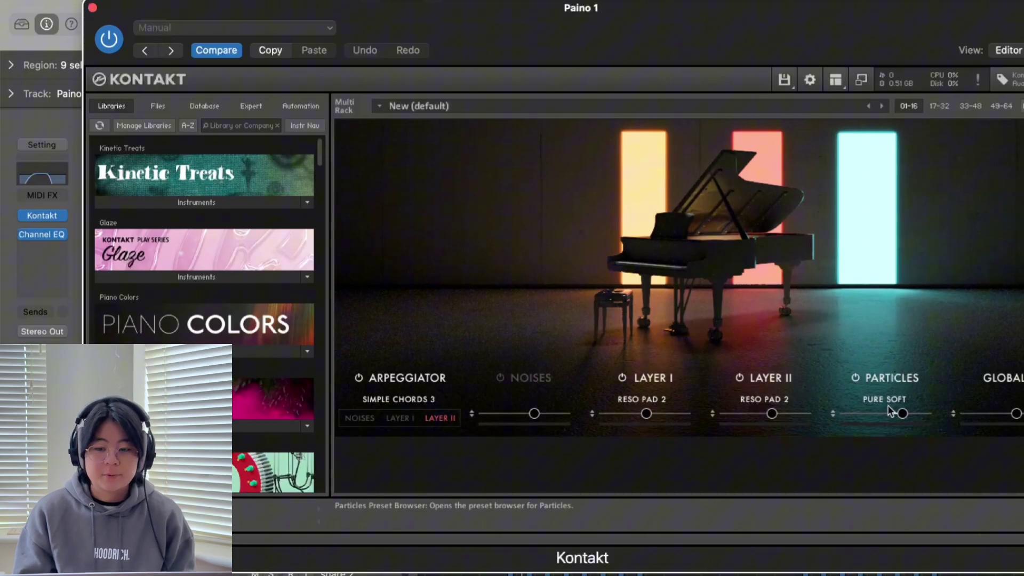
scroll(909, 213, "up", 10)
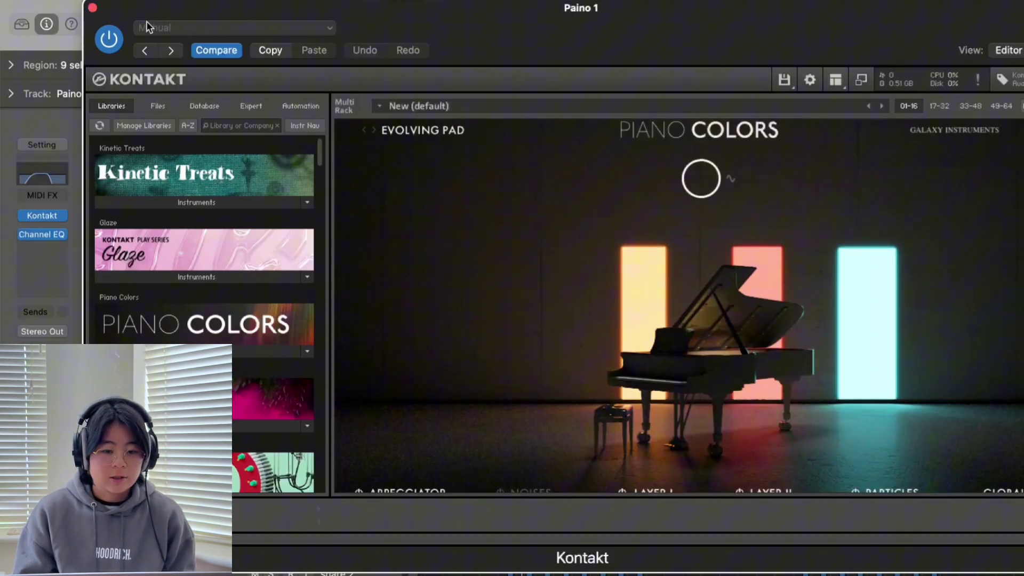
left_click(92, 8)
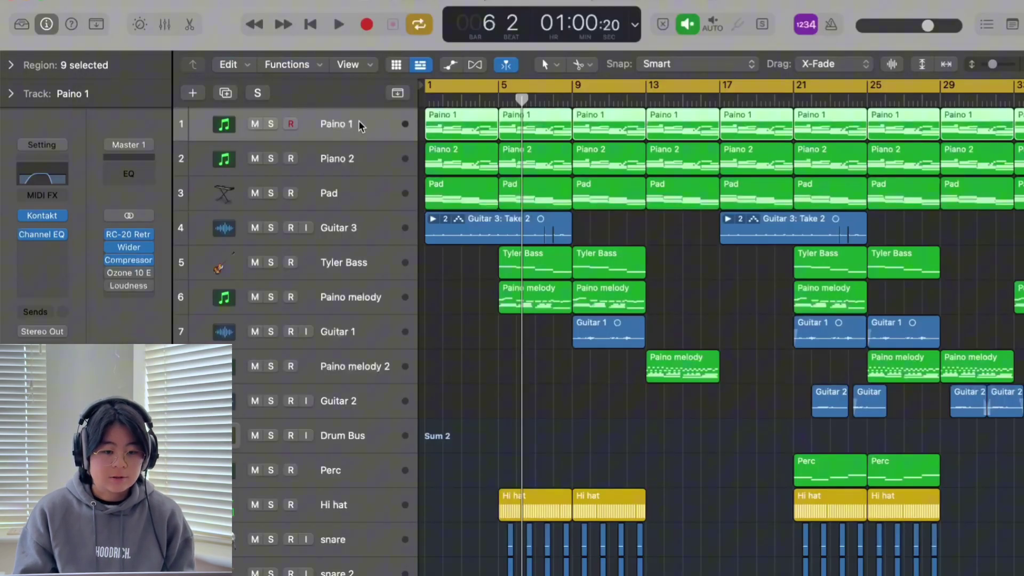
Step: Solo Paino 1 and play the song from the beginning, then stop
left_click(270, 124)
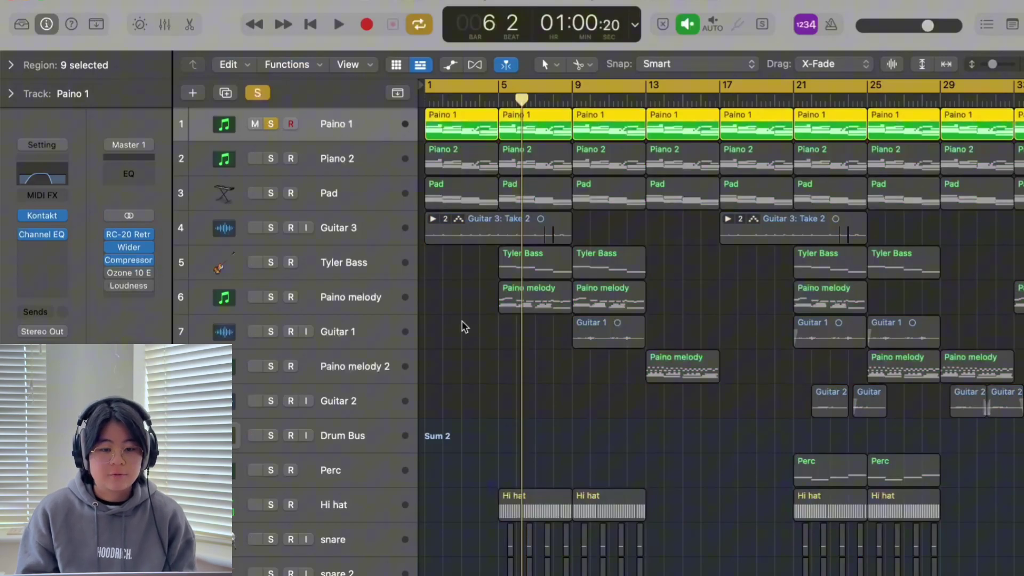
key("Return")
key("space")
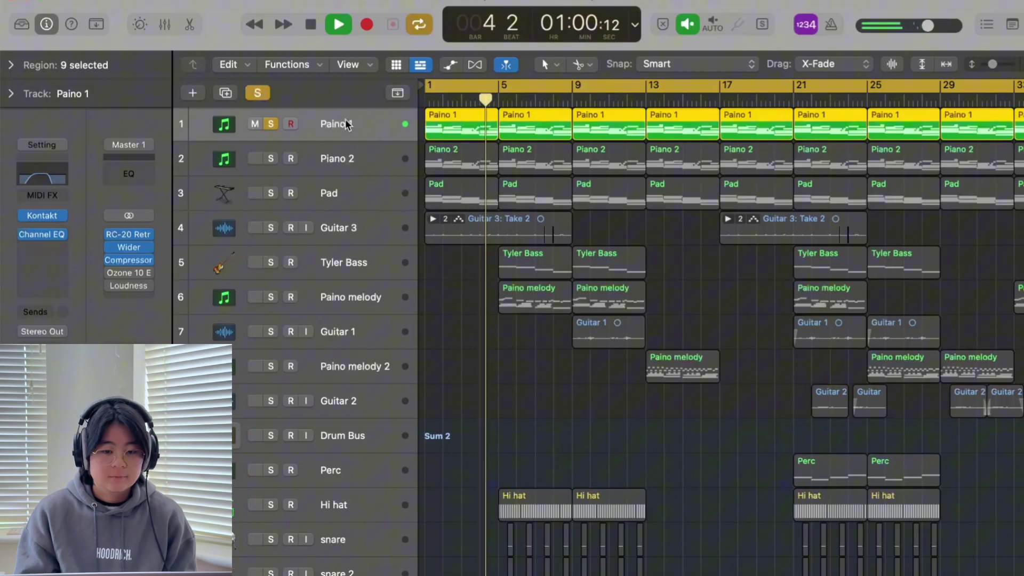
key("space")
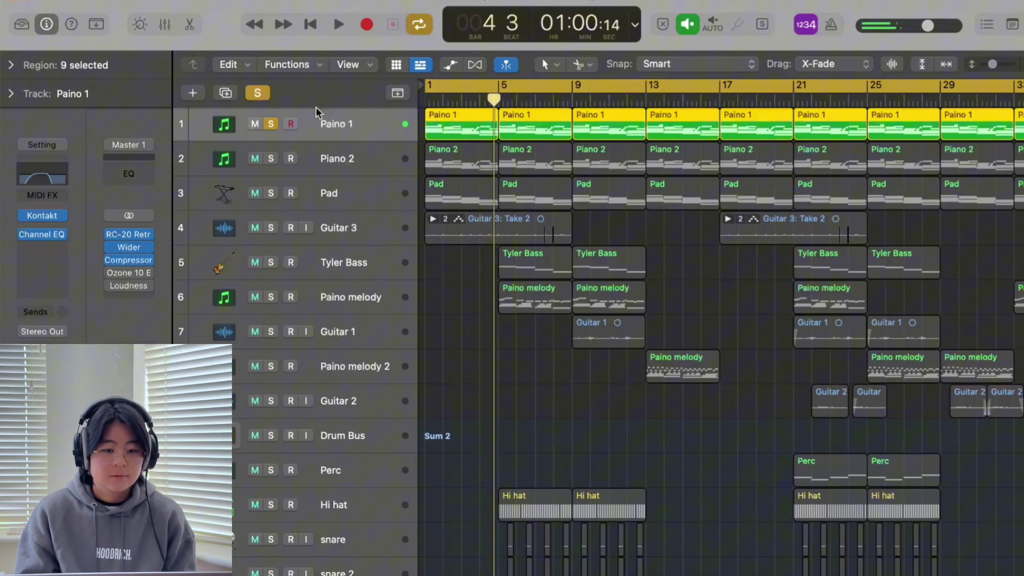
Step: Solo Piano 2 instead and look over its Kontakt instrument
left_click(331, 163)
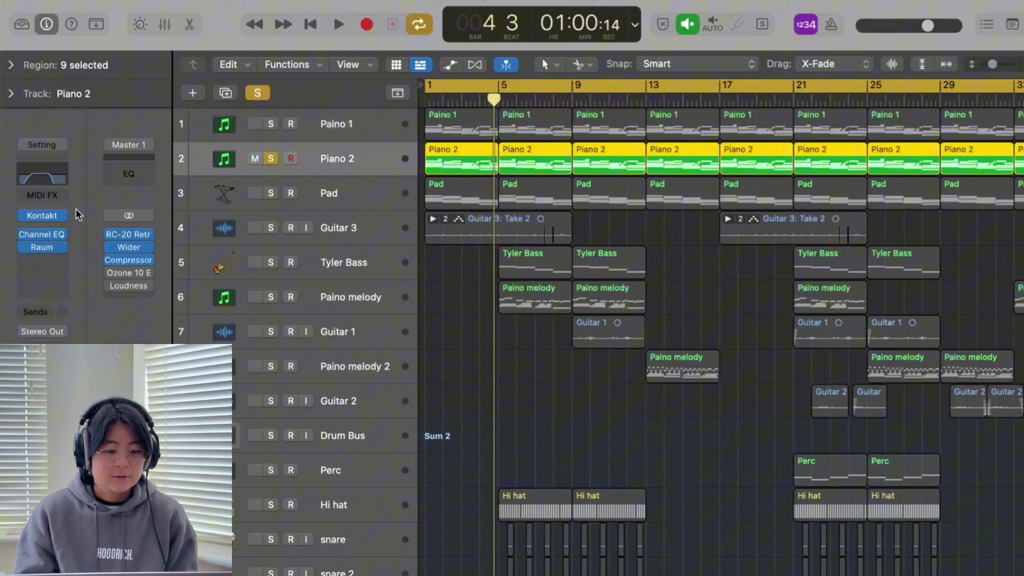
left_click(46, 216)
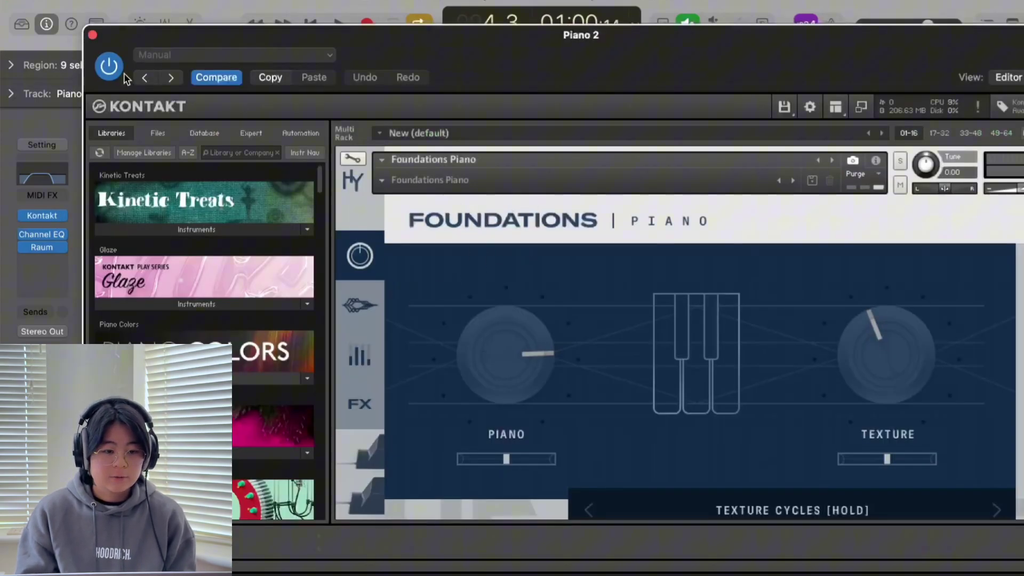
left_click(92, 36)
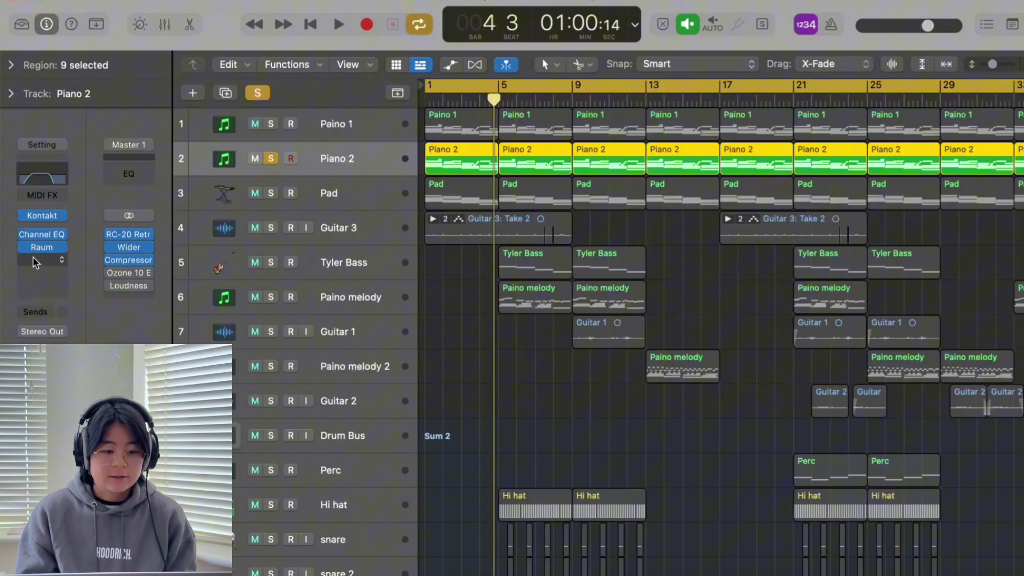
Step: Review Piano 2's Channel EQ and Raum reverb settings
left_click(43, 236)
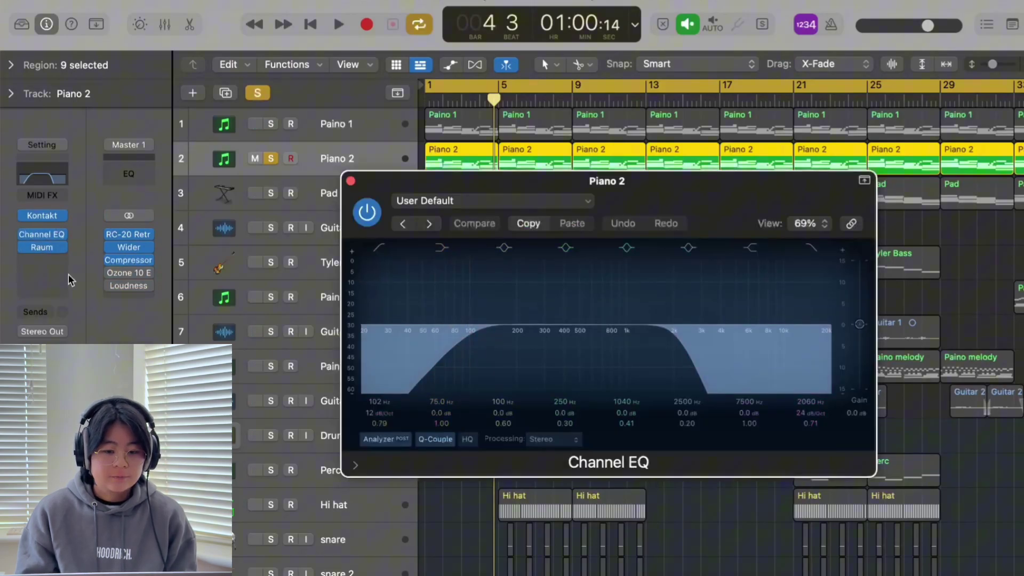
left_click(43, 247)
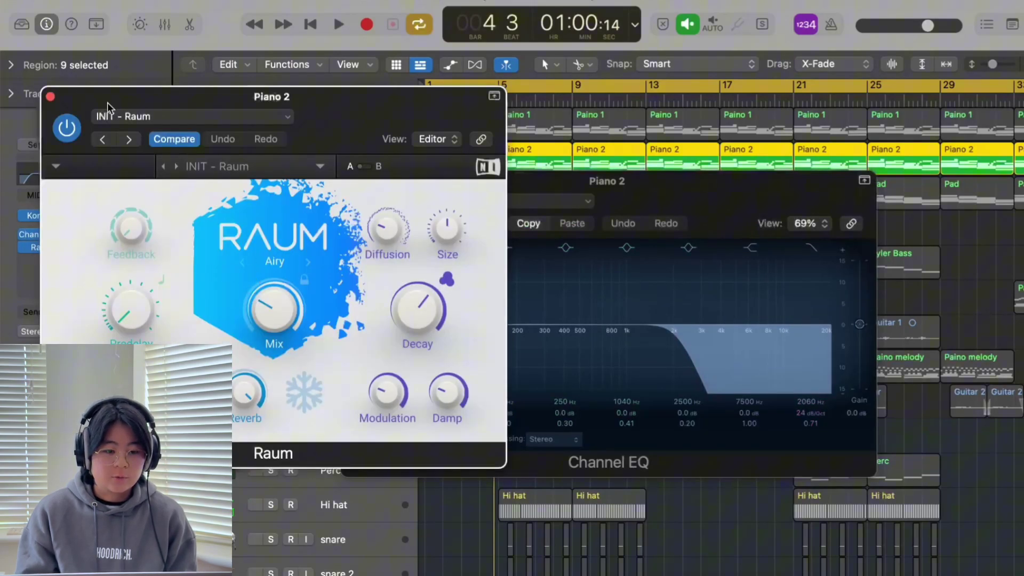
left_click(49, 96)
left_click(351, 181)
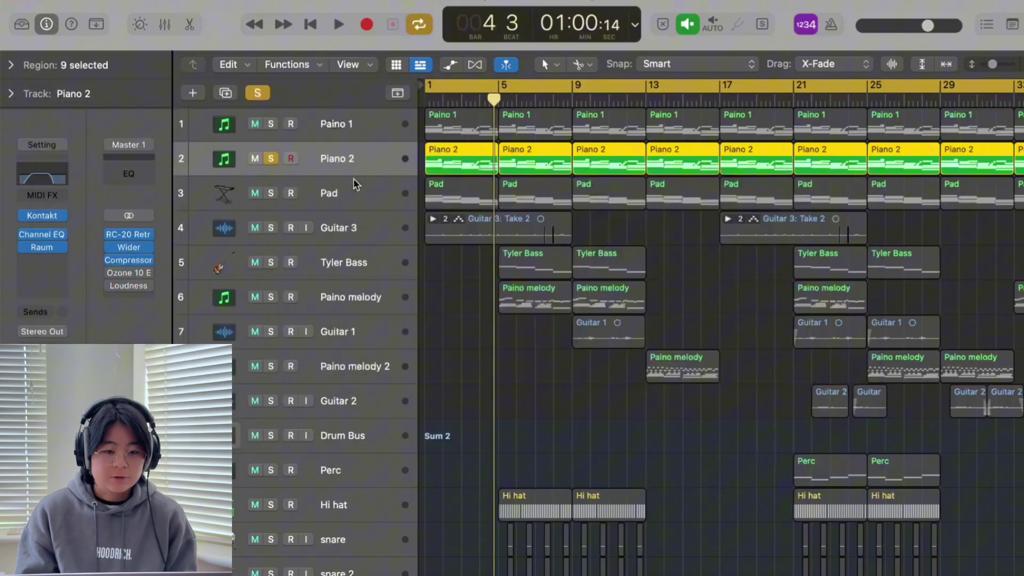
Step: Play Paino 1 and Piano 2 soloed from bar 1, briefly unsoloing Paino 1, then stop
left_click(271, 123)
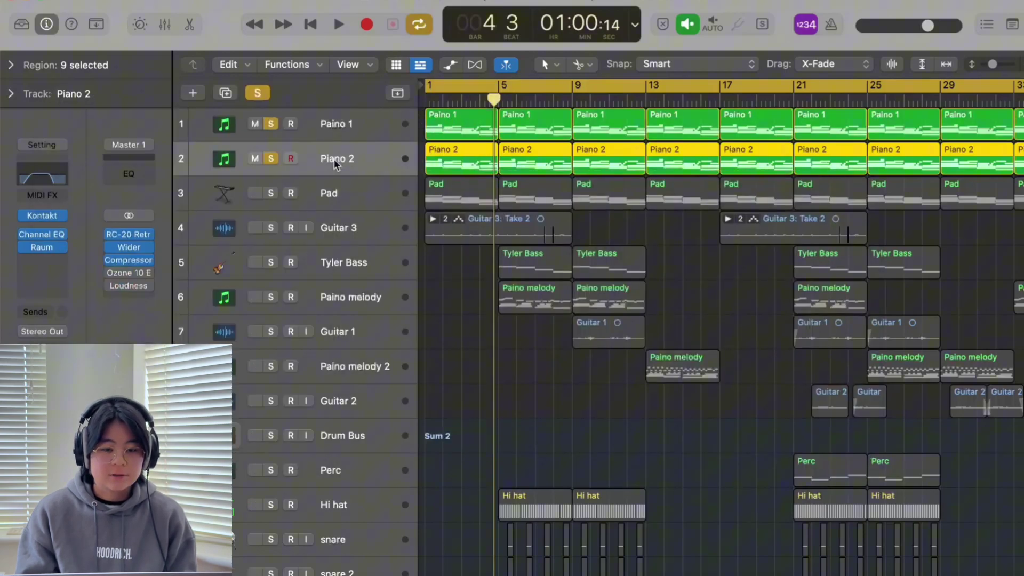
key("Return")
key("space")
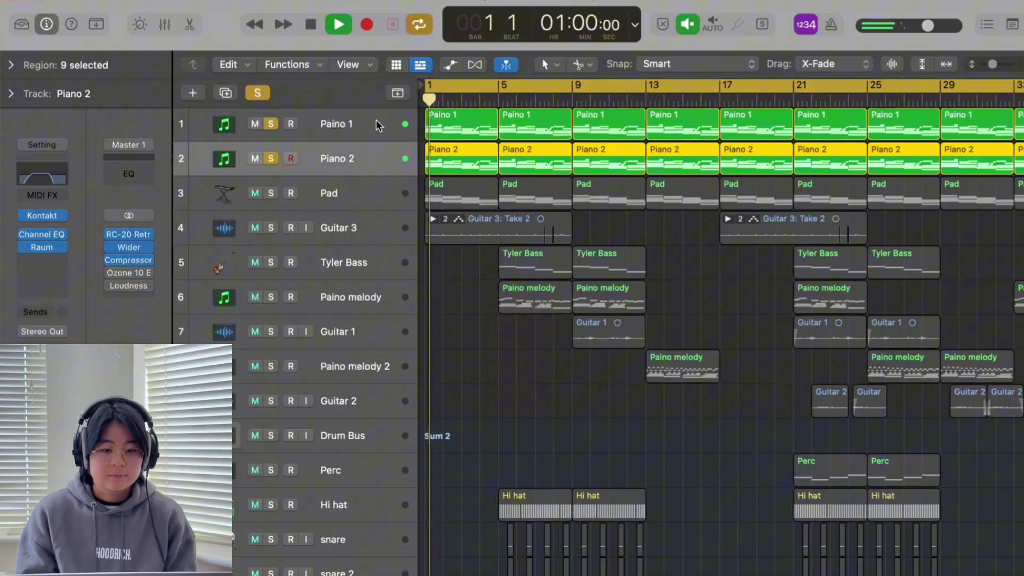
left_click(270, 126)
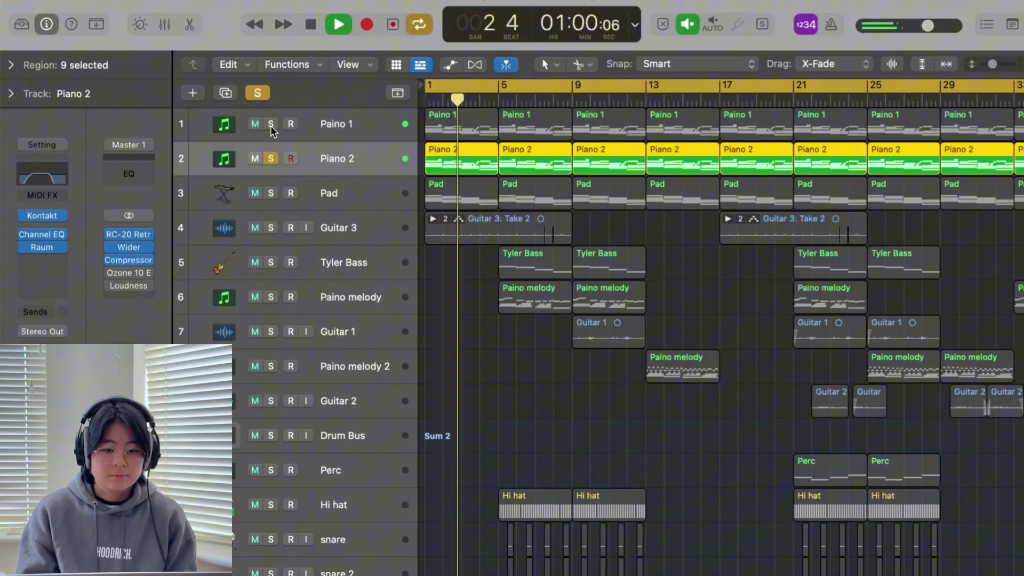
left_click(271, 126)
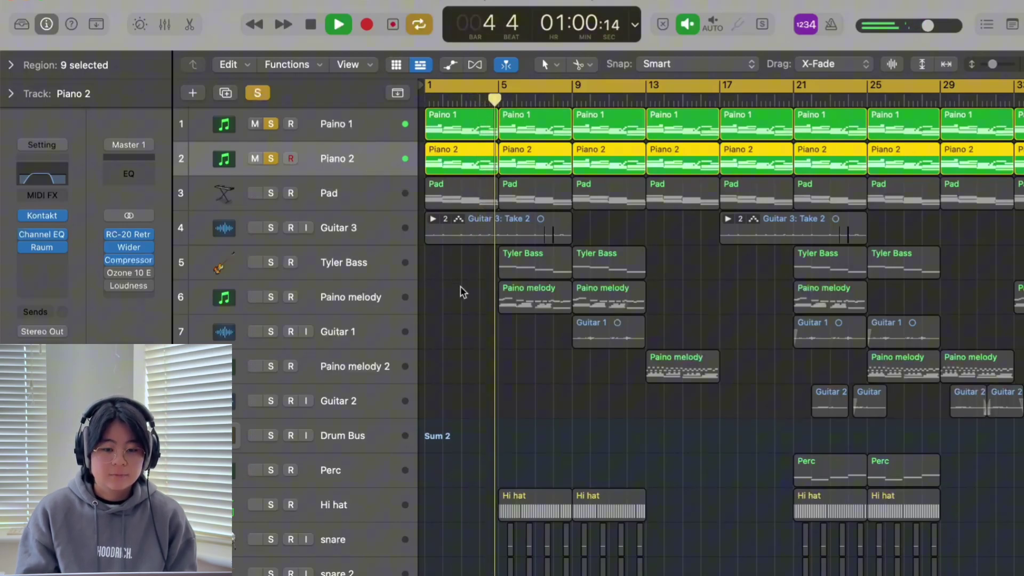
key("space")
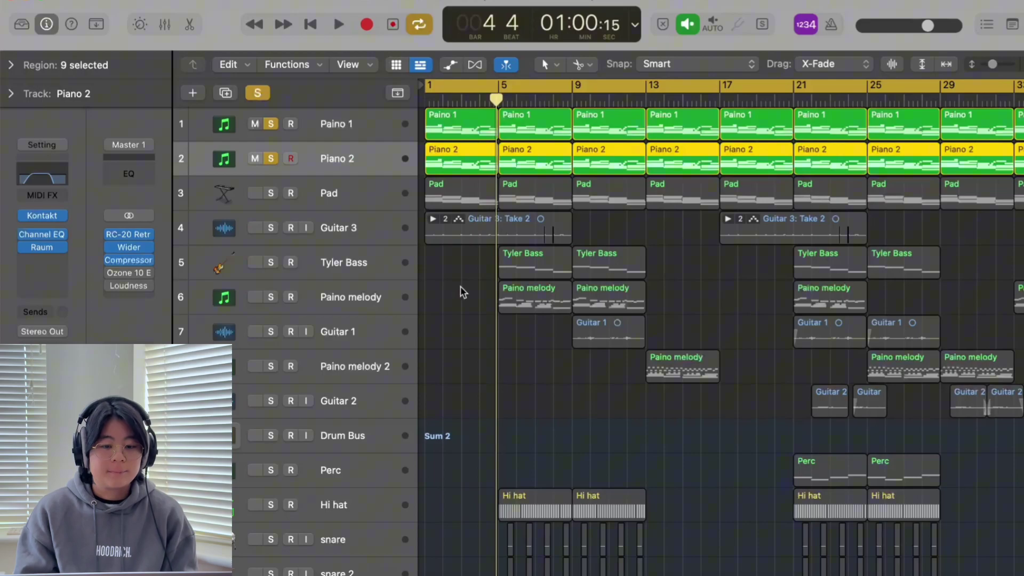
Step: Solo the Pad alone, toggle the sound library and check its RC-20 Retro Color plugin
left_click(346, 202)
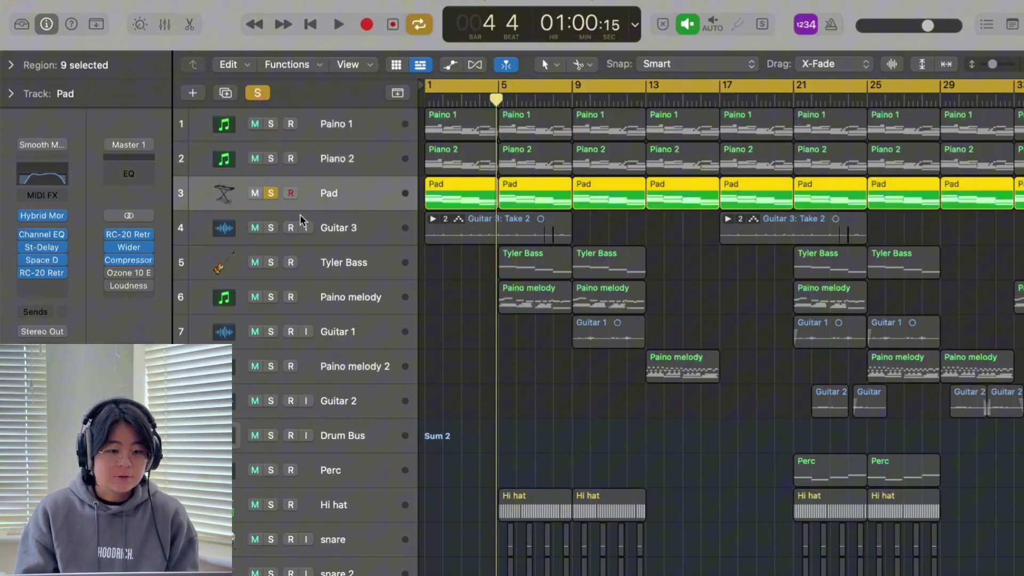
left_click(18, 29)
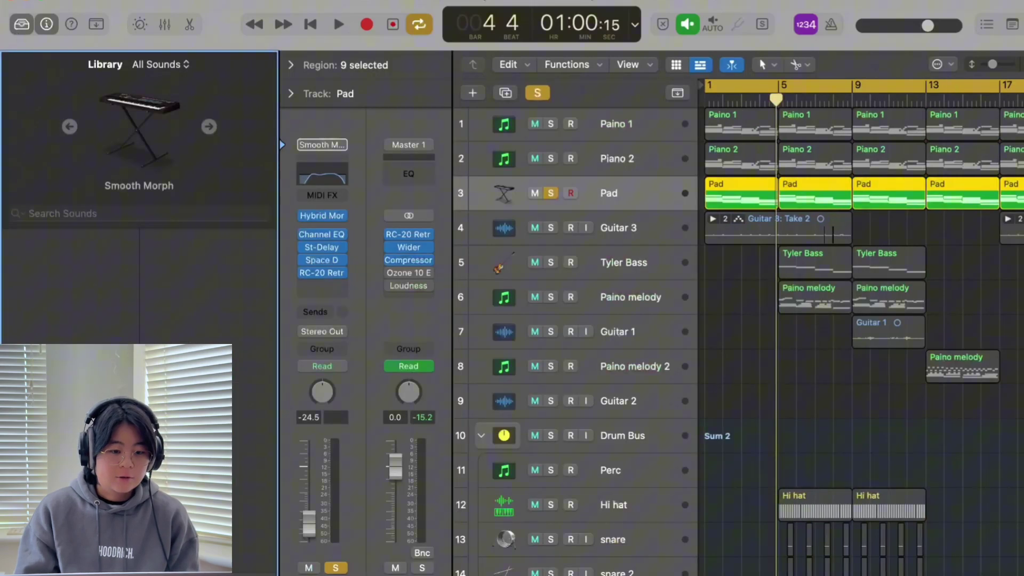
key("y")
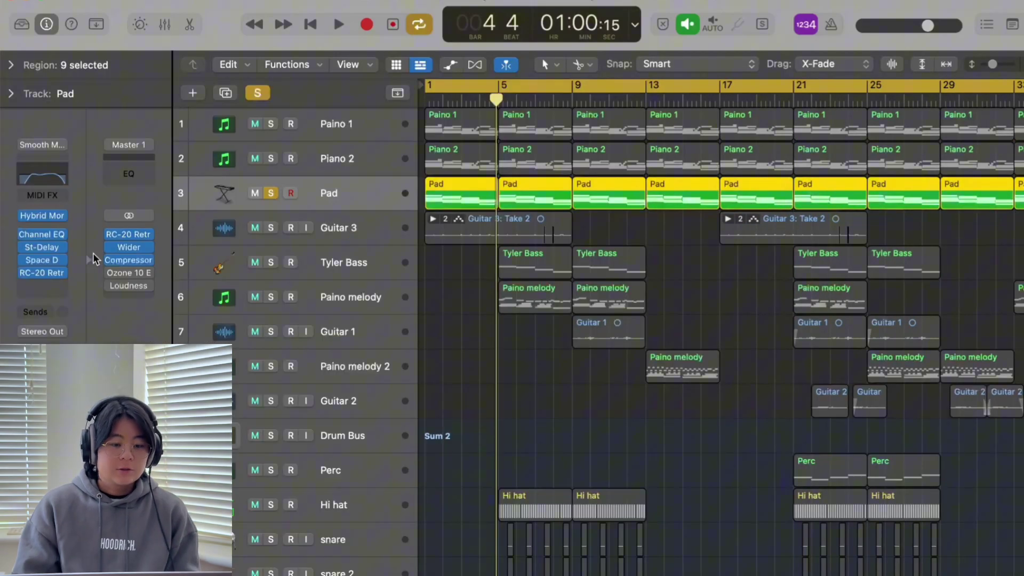
left_click(45, 274)
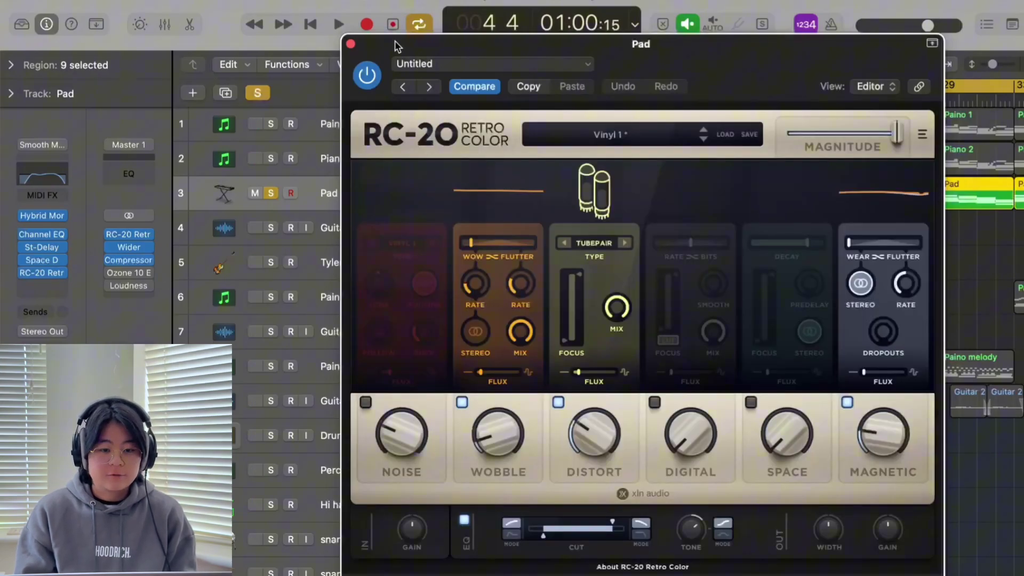
left_click(350, 43)
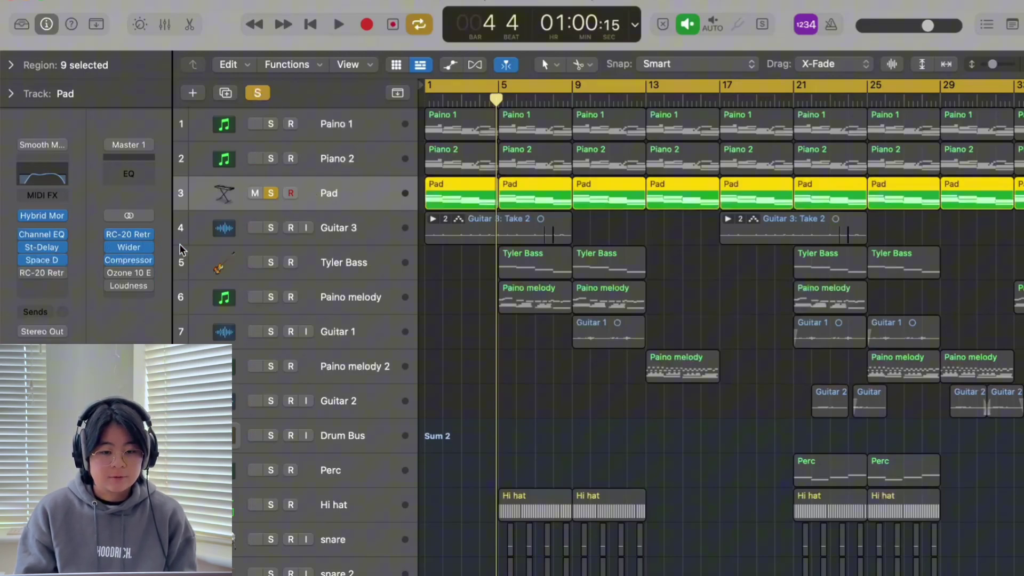
key("Return")
key("space")
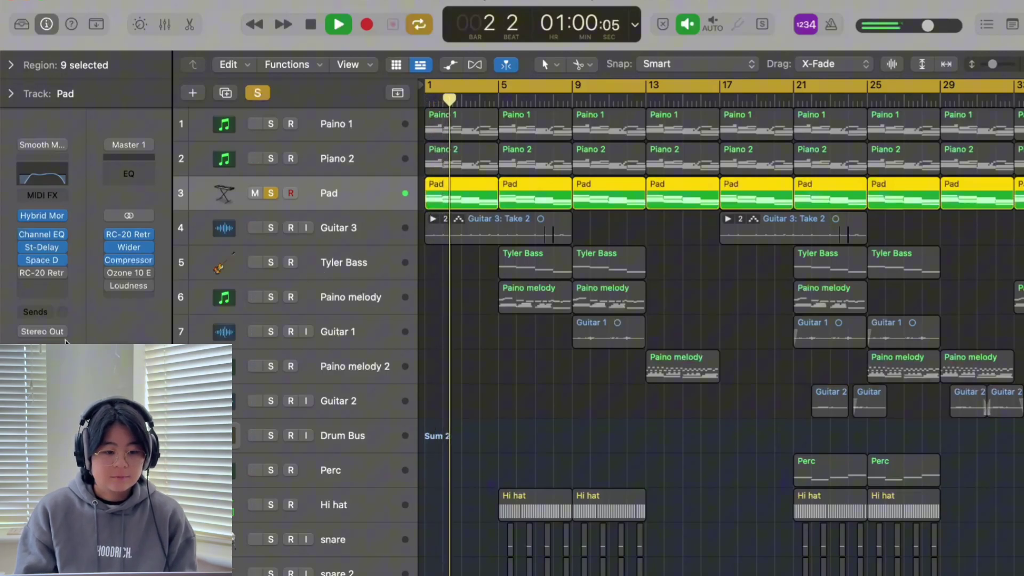
mouse_move(27, 273)
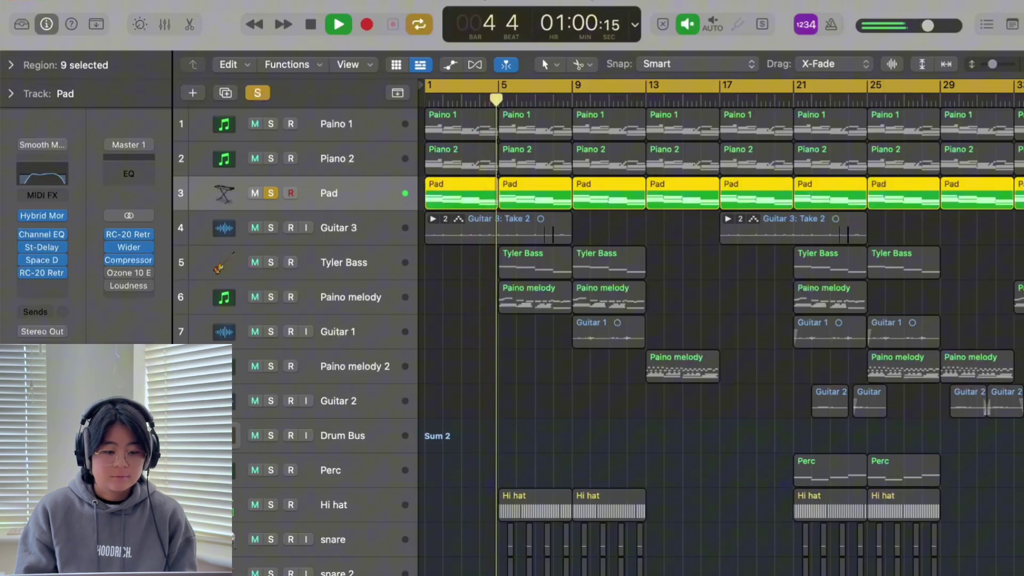
key("space")
left_click(436, 304)
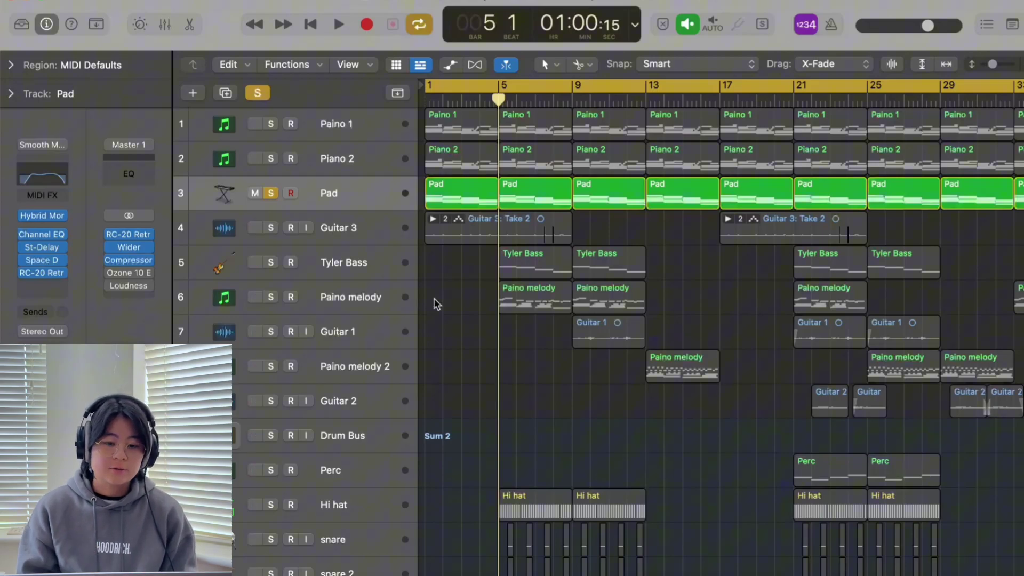
Step: Solo Paino 1 and Piano 2 alongside the Pad and play all three from bar 1
left_click_drag(271, 124, 271, 158)
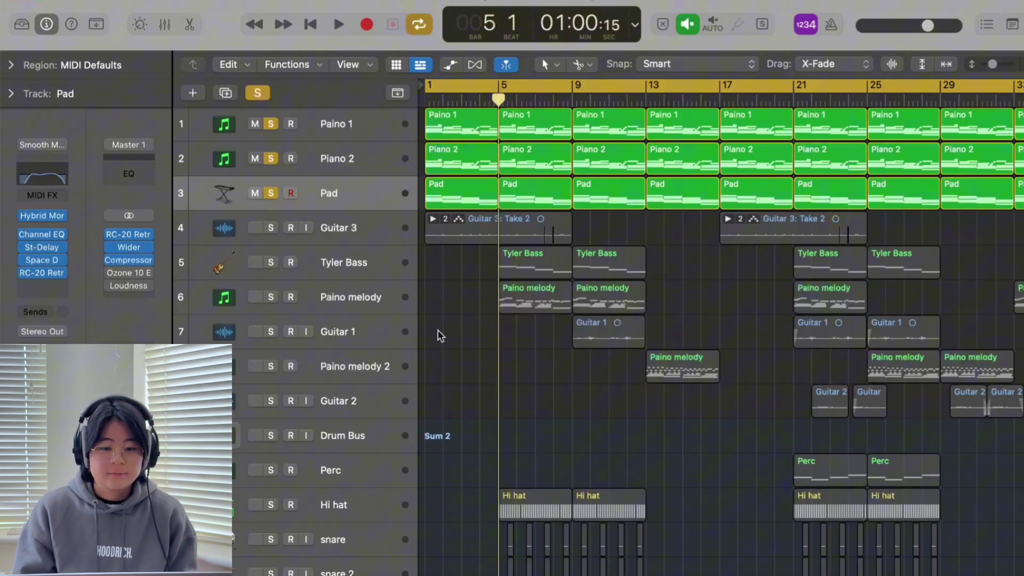
key("Return")
key("space")
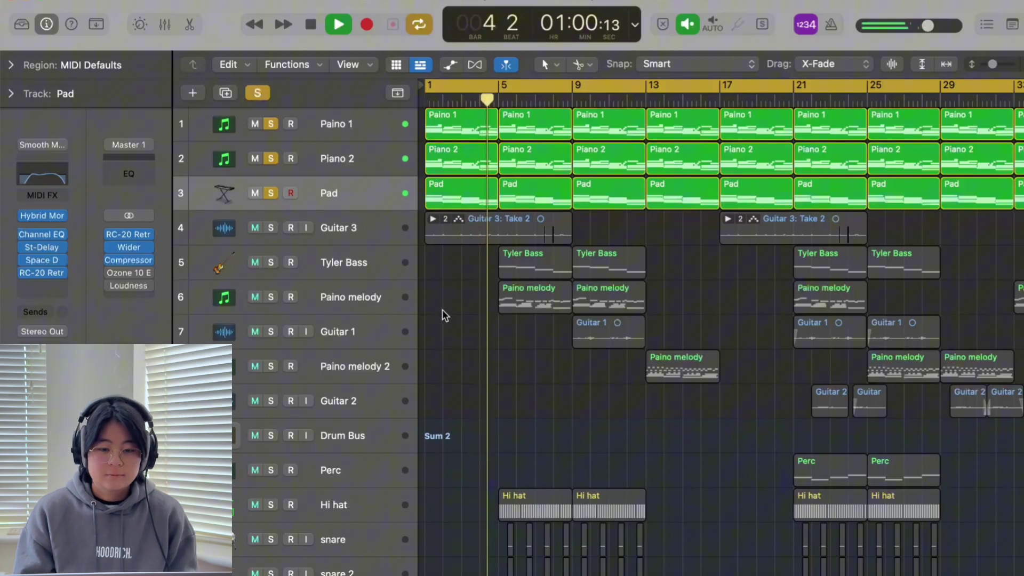
Step: Solo Guitar 3 alone and make the track rows taller
left_click(352, 227)
key("space")
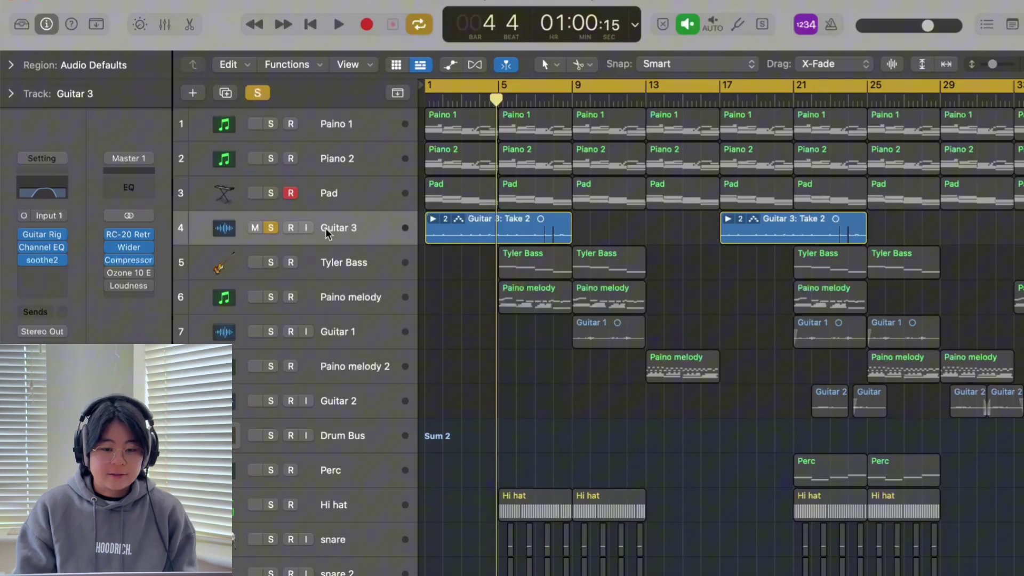
key("super+Down")
key("super+Down")
key("super+Down")
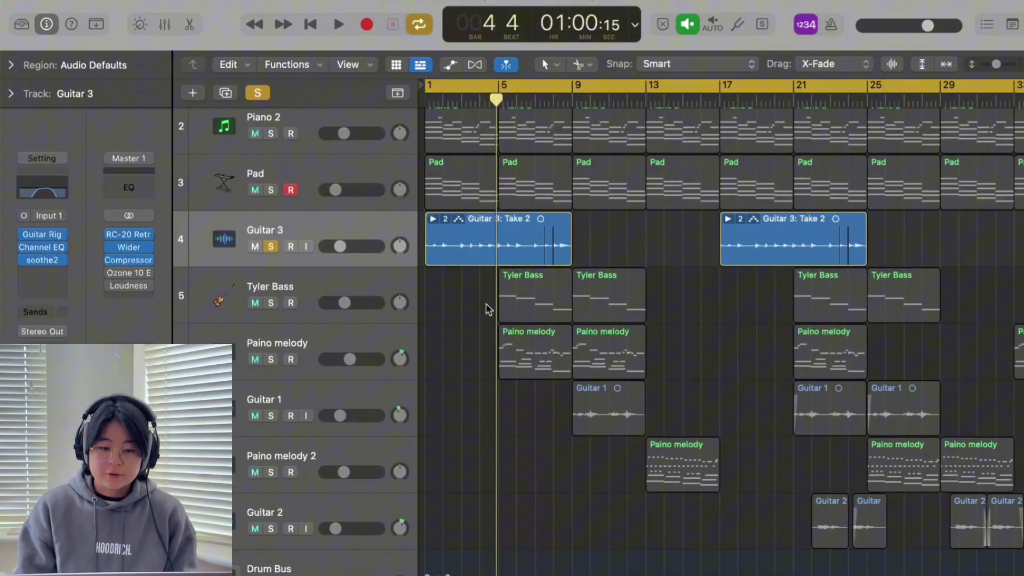
Step: Play Guitar 3's regions from the start and show its Hi Cut automation rising 875–2380 Hz
left_click(261, 222)
key("Return")
key("space")
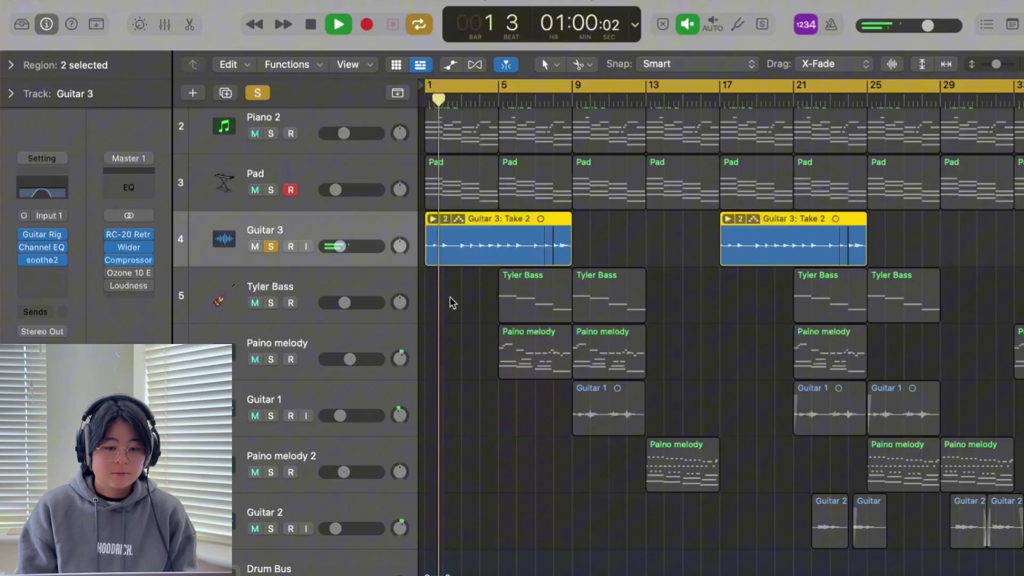
key("a")
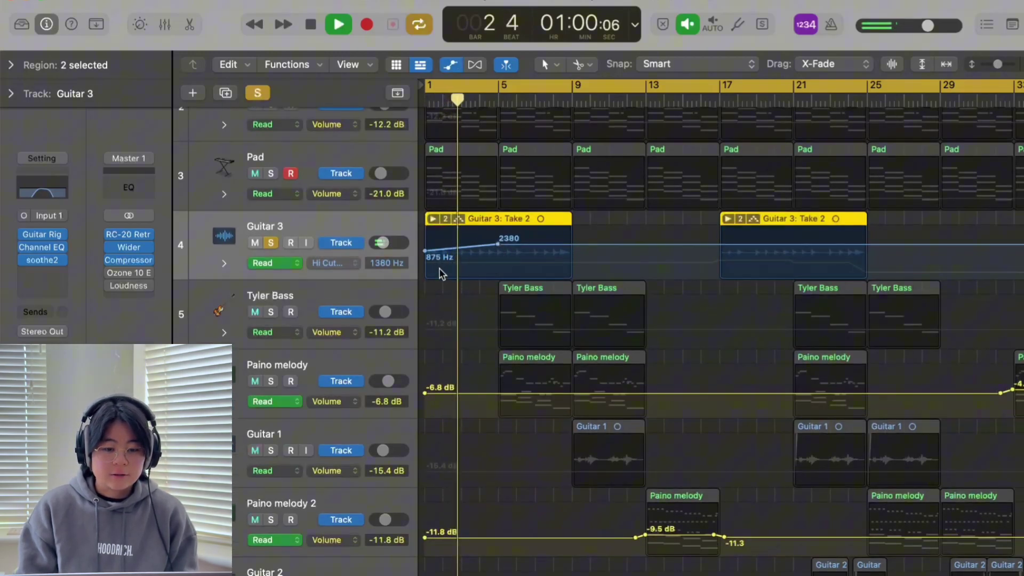
Step: Check Guitar 3's Channel EQ Hi Cut filter while it plays
left_click(52, 193)
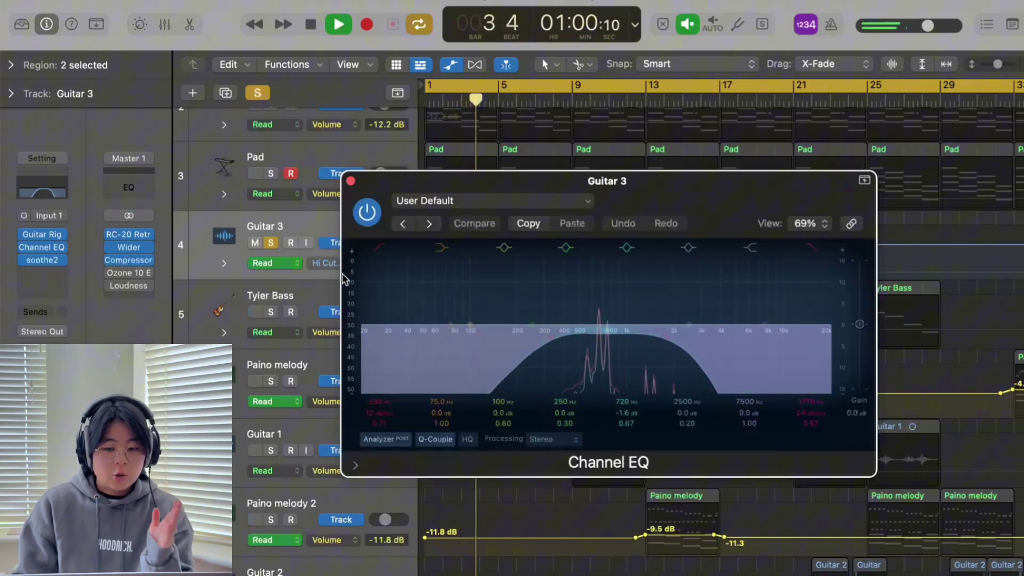
left_click(350, 181)
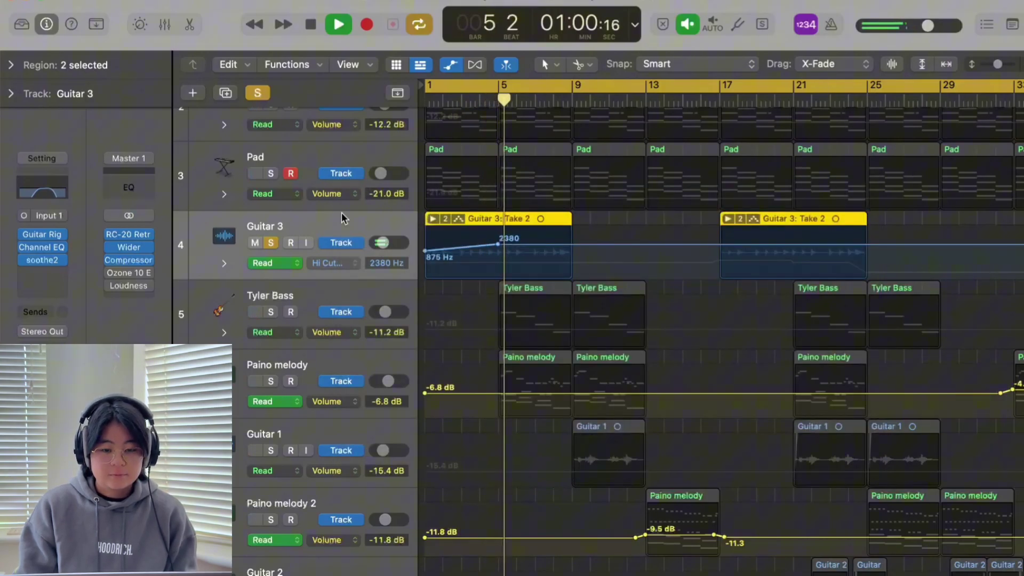
key("space")
key("a")
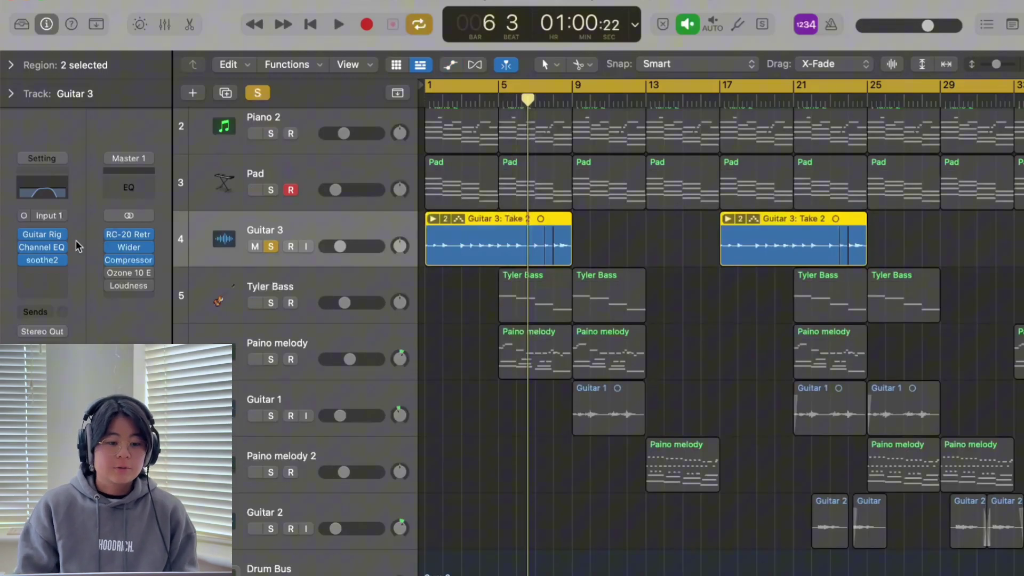
mouse_move(48, 234)
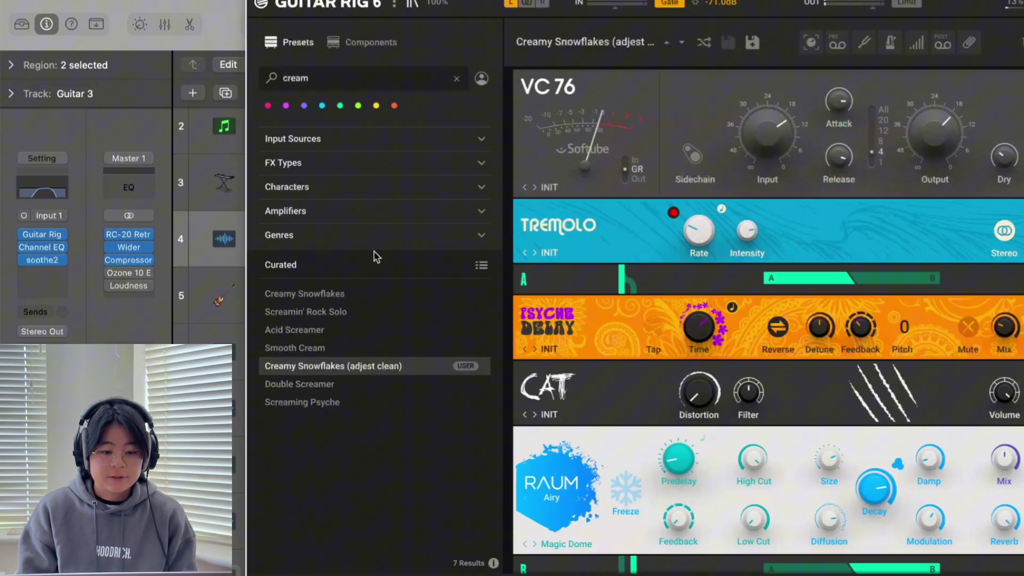
scroll(778, 351, "down", 1)
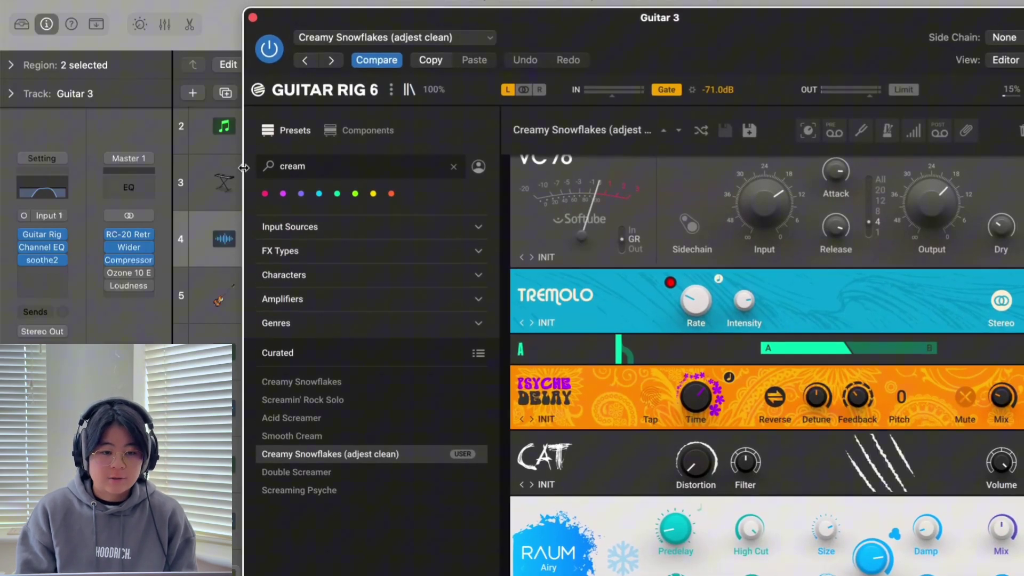
left_click(253, 19)
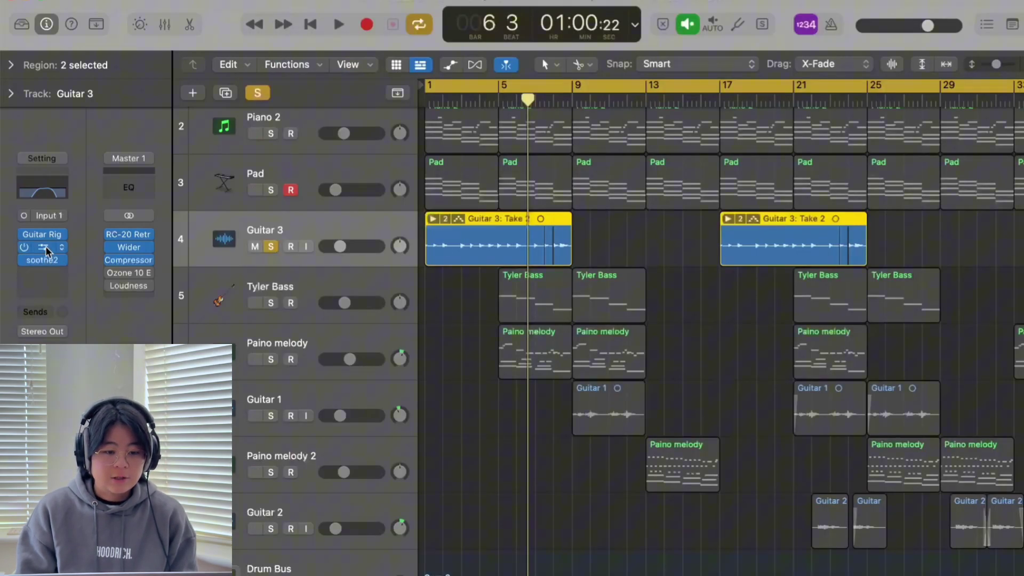
left_click(43, 260)
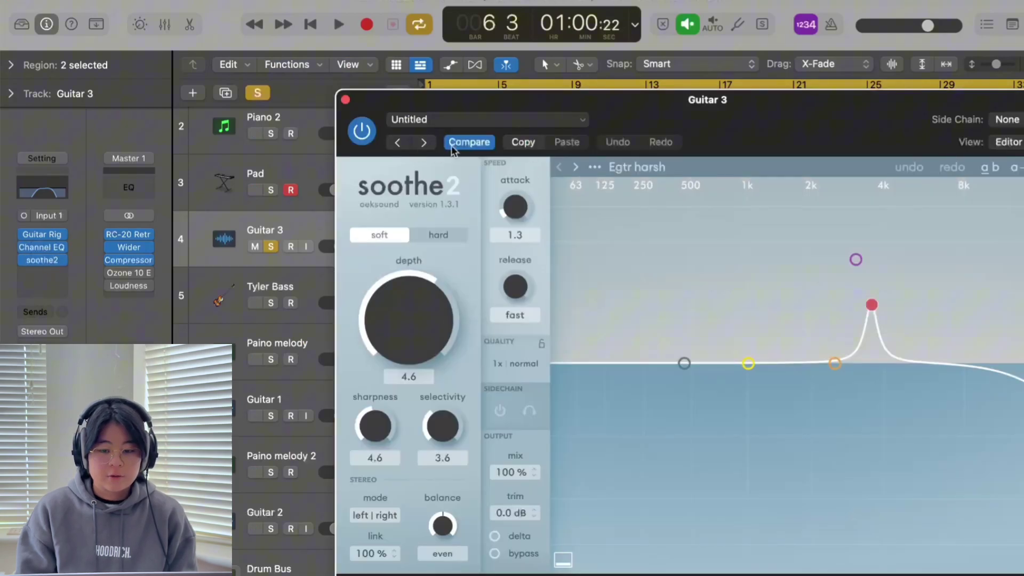
left_click(346, 100)
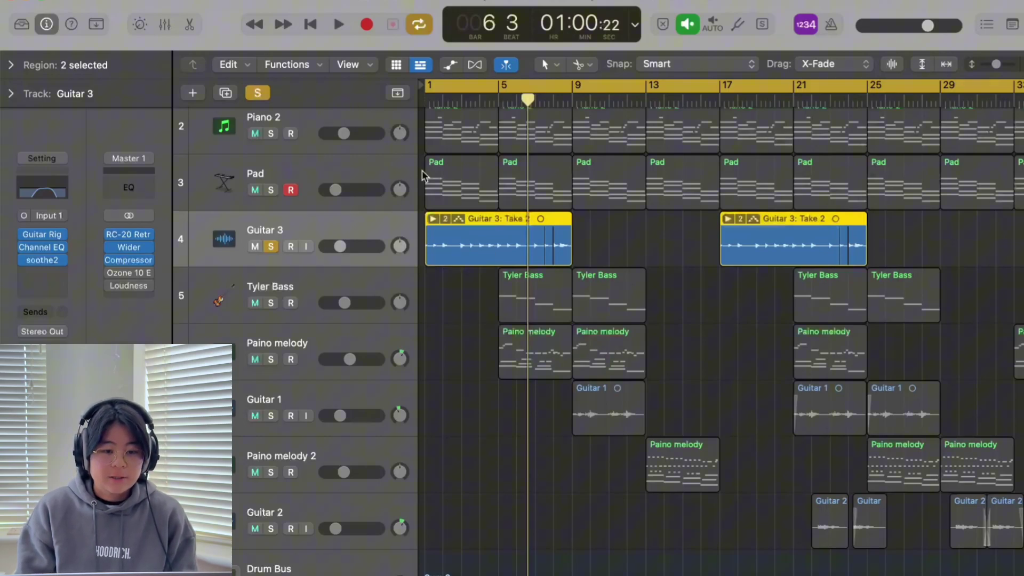
Step: Turn off all solos and play the full arrangement from bar 1
left_click(262, 94)
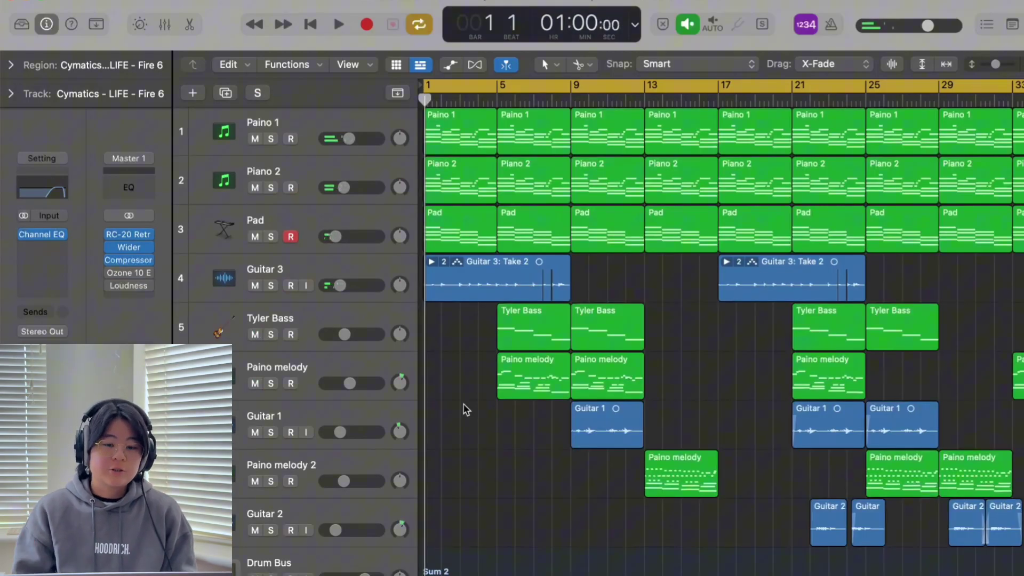
key("space")
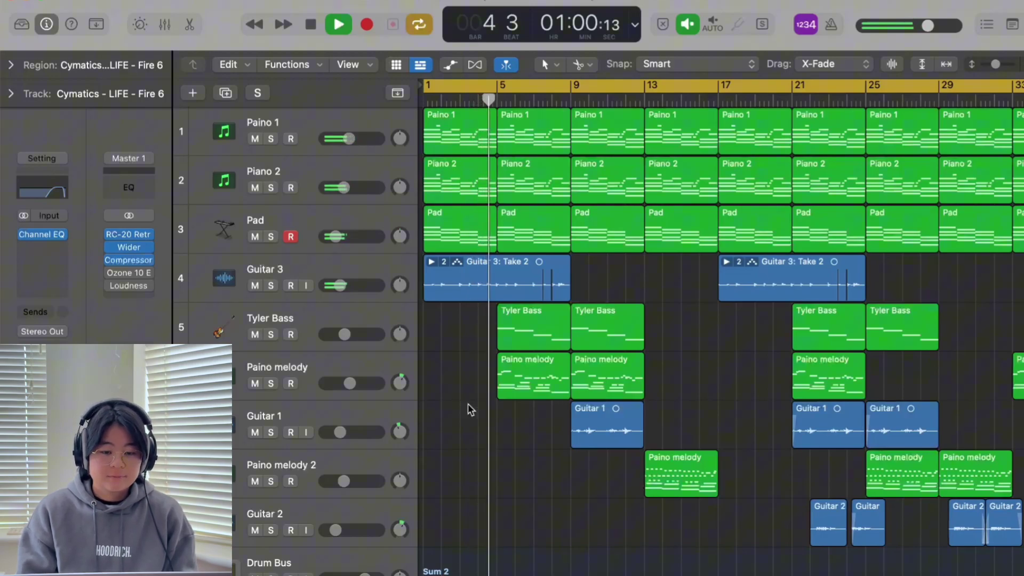
Step: Stop playback and solo the Tyler Bass track
key("space")
left_click(305, 307)
key("s")
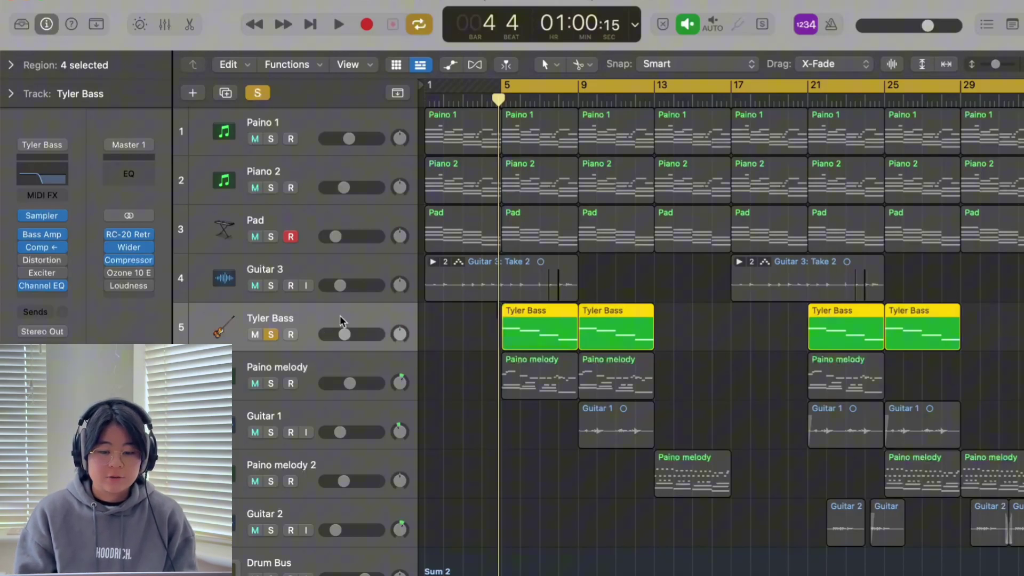
Step: Check the velocities of the four Tyler Bass notes in the piano roll
double_click(561, 340)
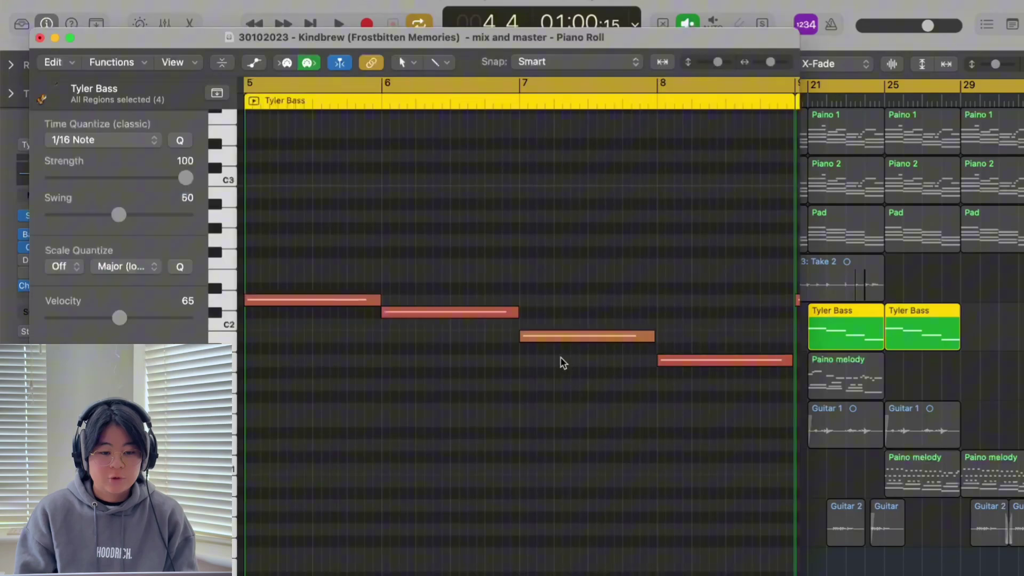
left_click(344, 299)
left_click(469, 312)
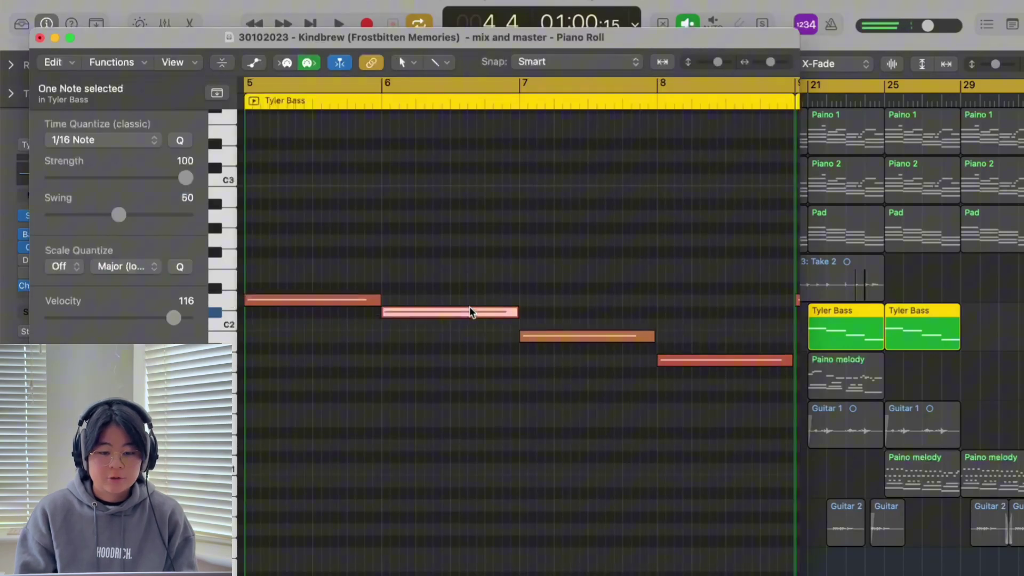
left_click(613, 336)
left_click(718, 369)
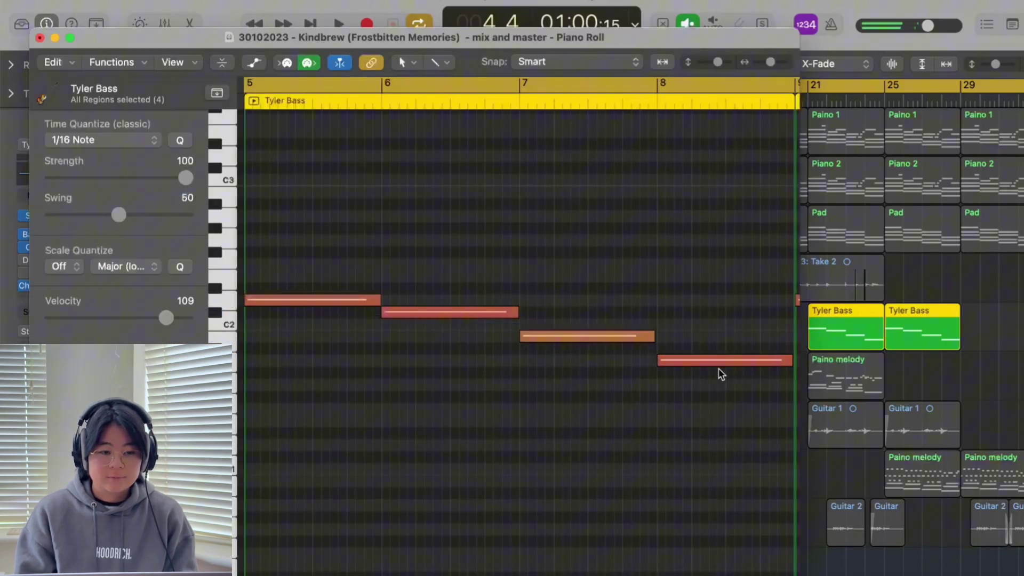
left_click(719, 364)
left_click(40, 38)
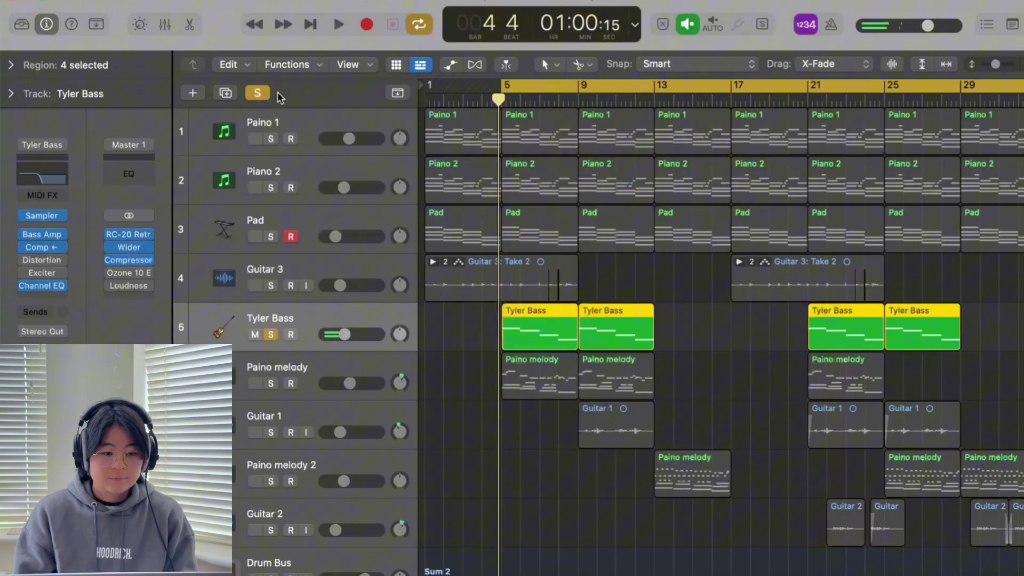
Step: Confirm the Tyler Bass compressor's side-chain source is Kick 2 (Audio 8)
left_click(42, 248)
left_click(870, 182)
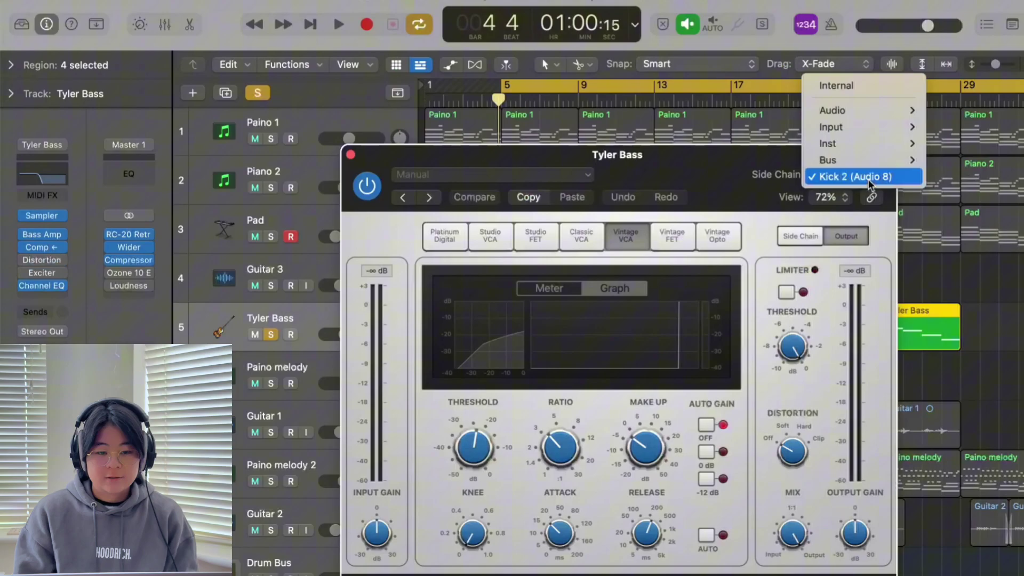
left_click(869, 178)
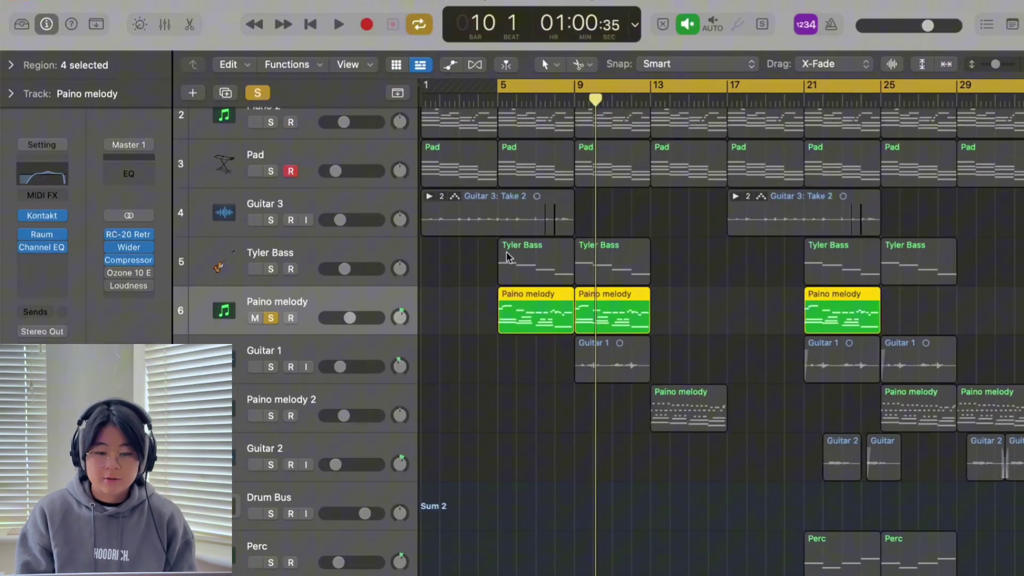
mouse_move(67, 219)
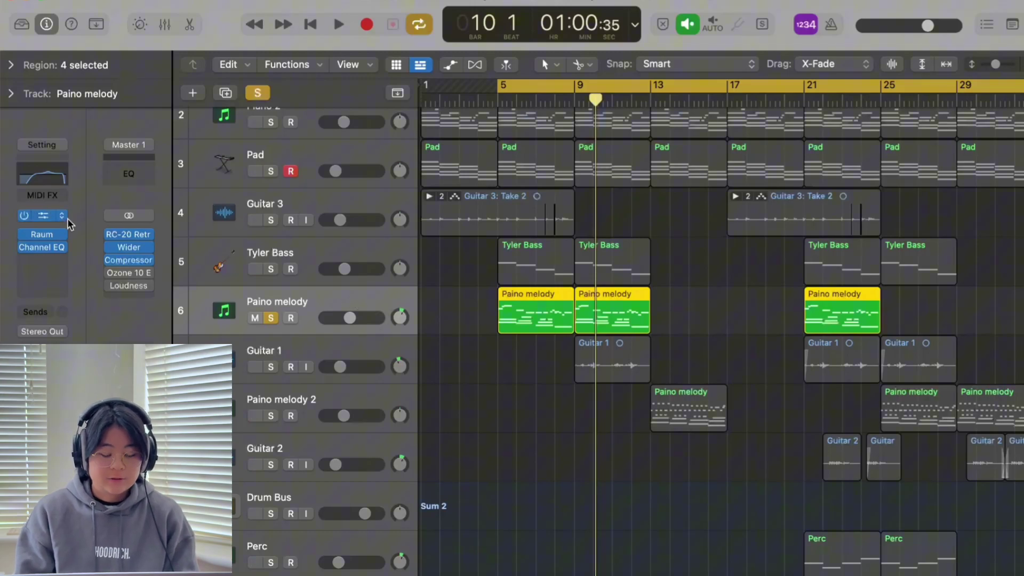
left_click(47, 215)
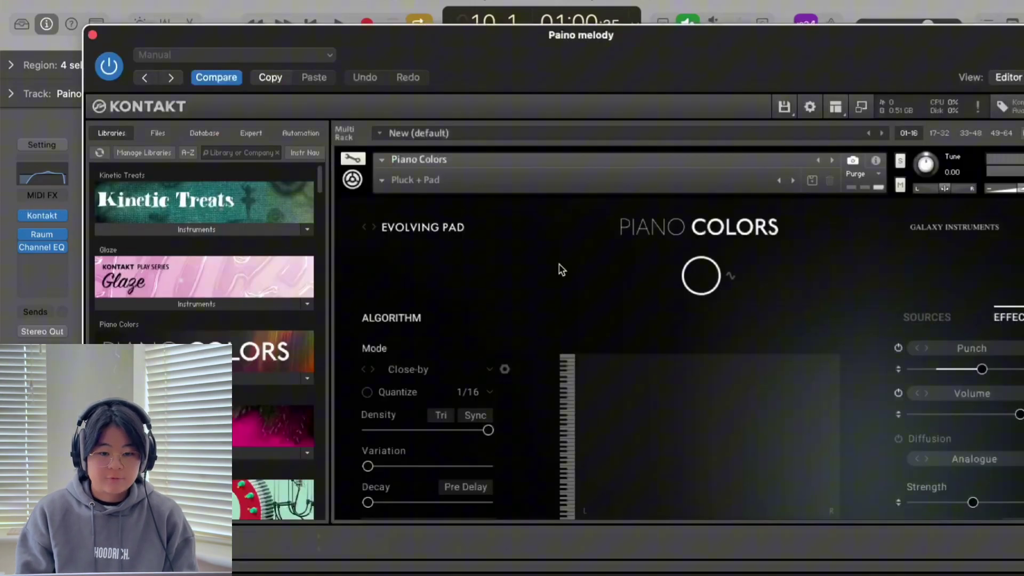
scroll(424, 257, "down", 3)
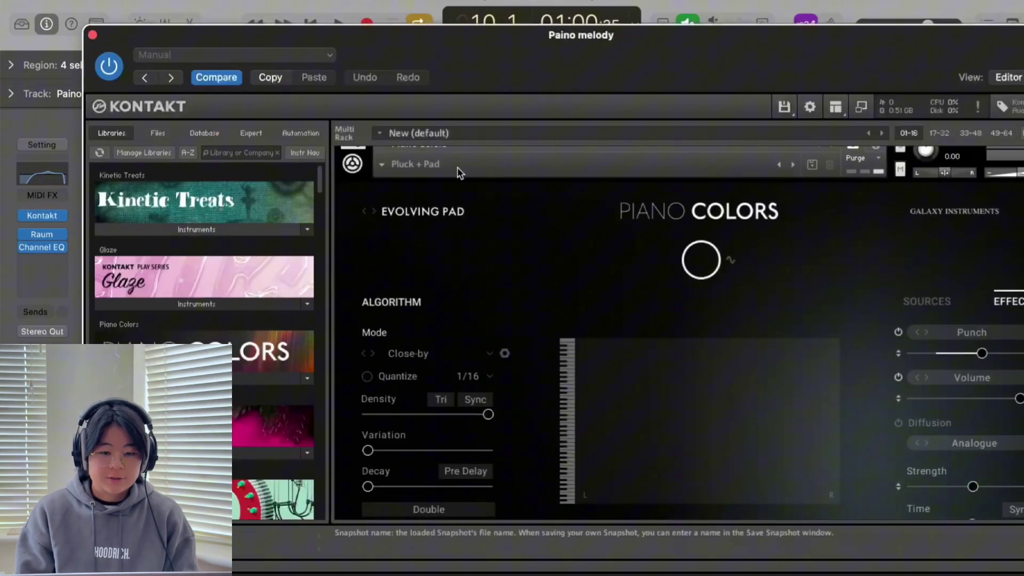
left_click(93, 34)
left_click(43, 233)
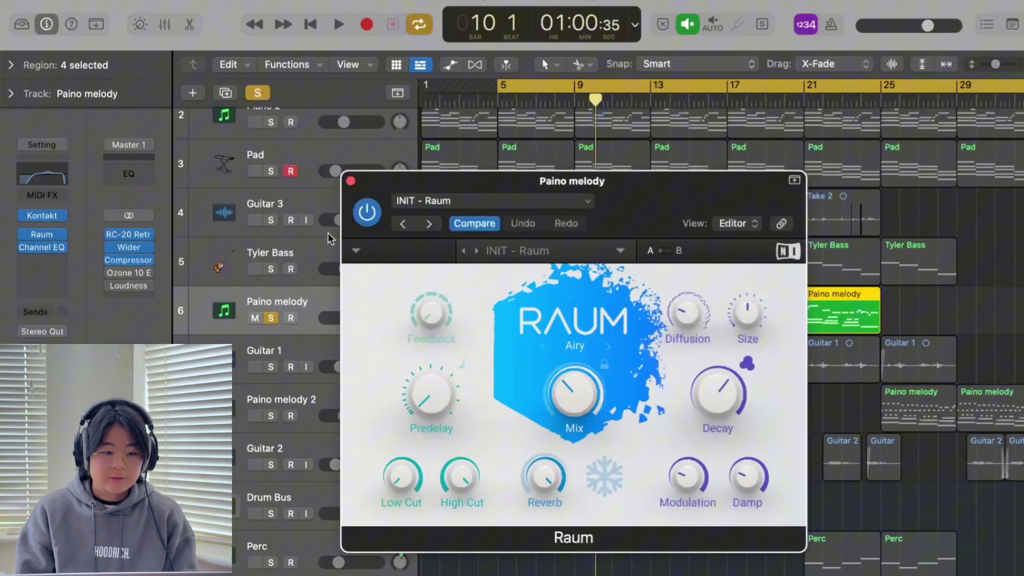
left_click(41, 246)
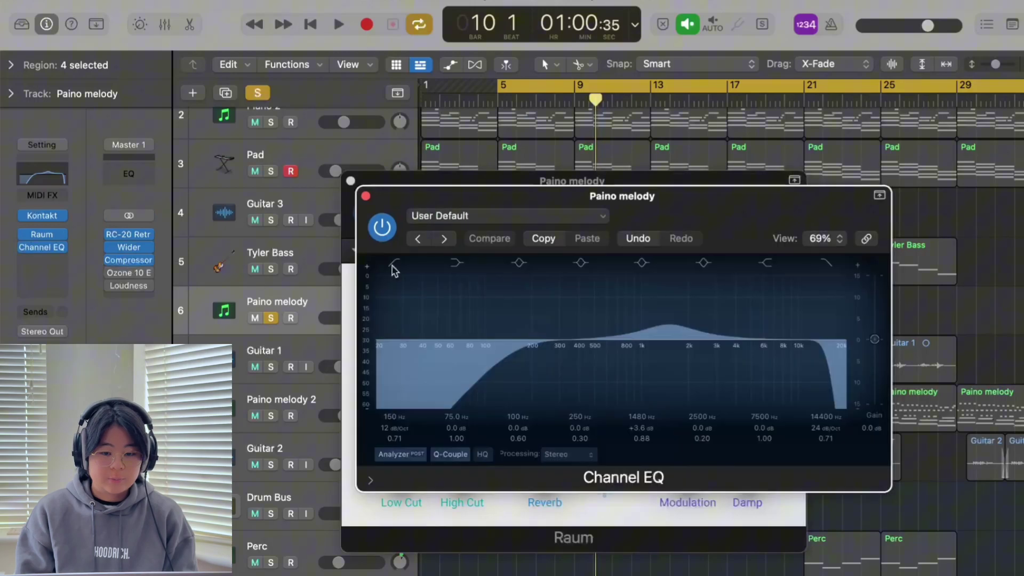
left_click(675, 324, "alt")
left_click(366, 196)
left_click(351, 182)
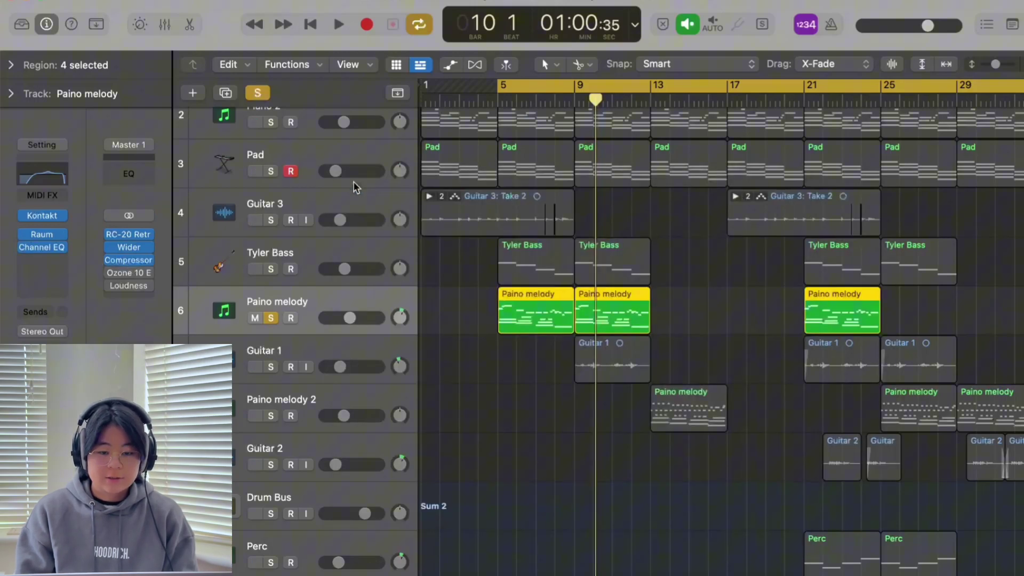
Step: Play the arrangement while viewing the Paino melody notes in the piano roll, then stop
key("space")
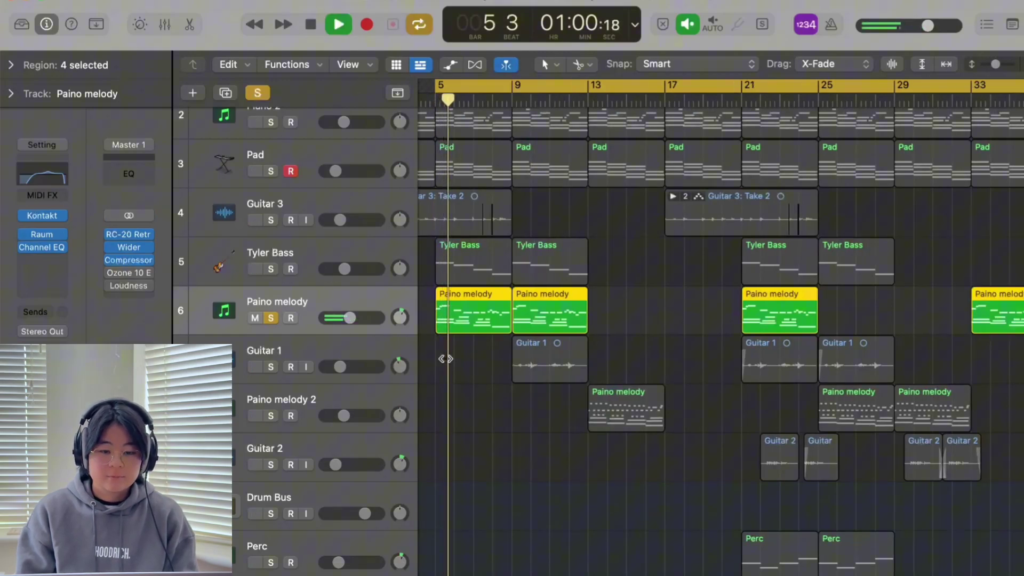
scroll(446, 361, "up", 3)
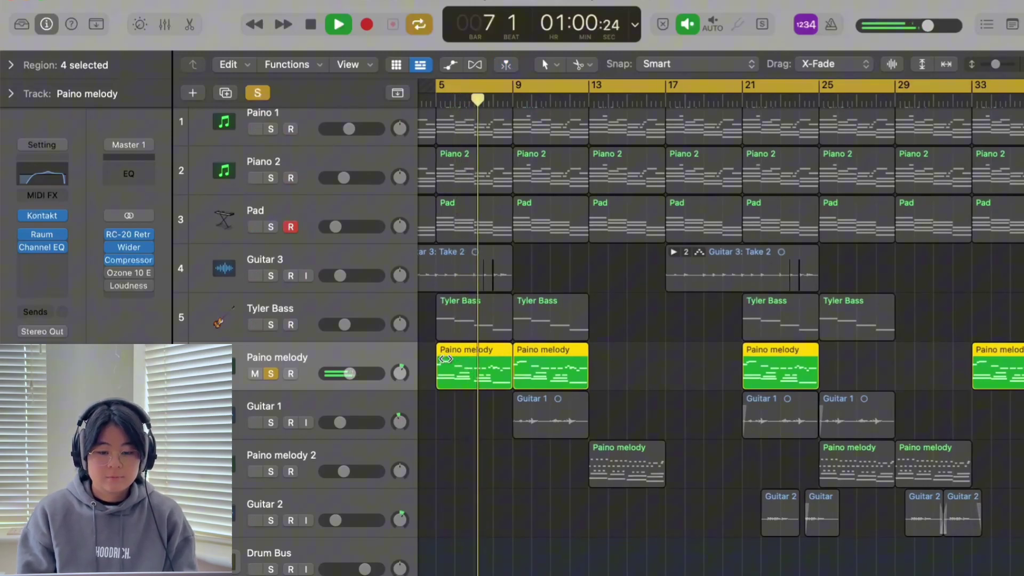
double_click(479, 383)
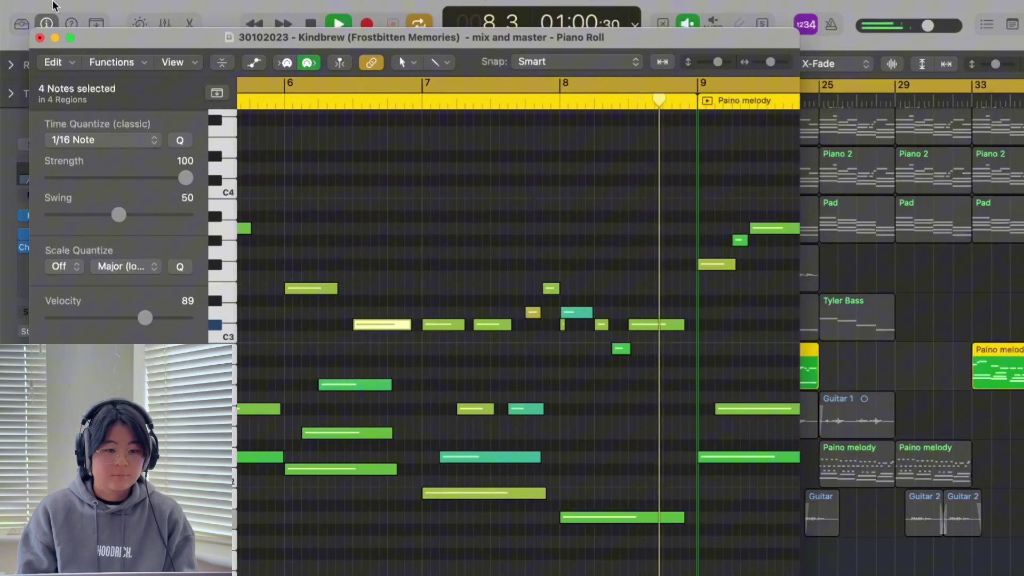
key("space")
left_click(39, 38)
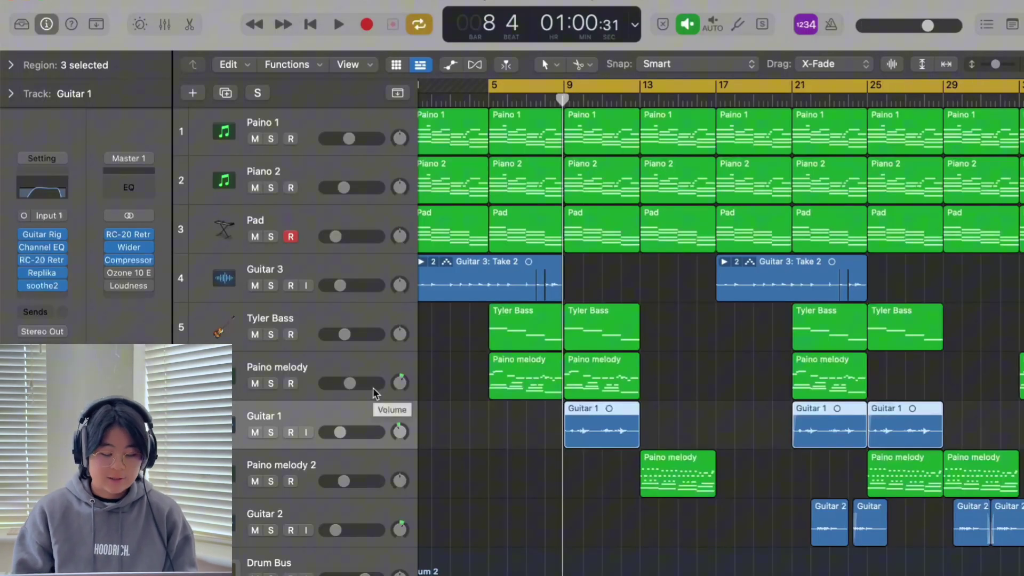
Step: Solo Guitar 1 and inspect its Guitar Rig and Channel EQ plug-in windows
key("s")
mouse_move(53, 234)
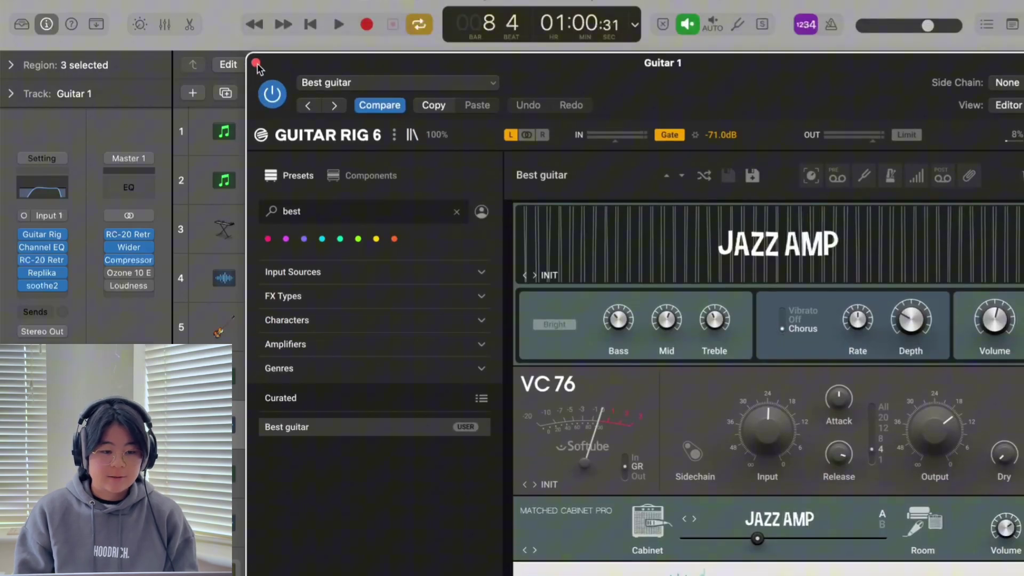
left_click(256, 63)
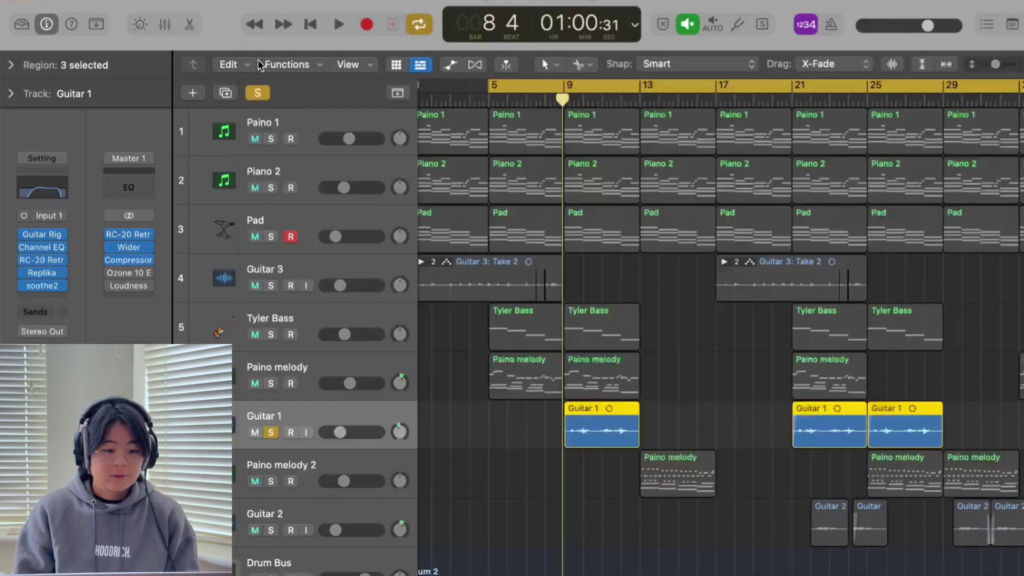
left_click(41, 243)
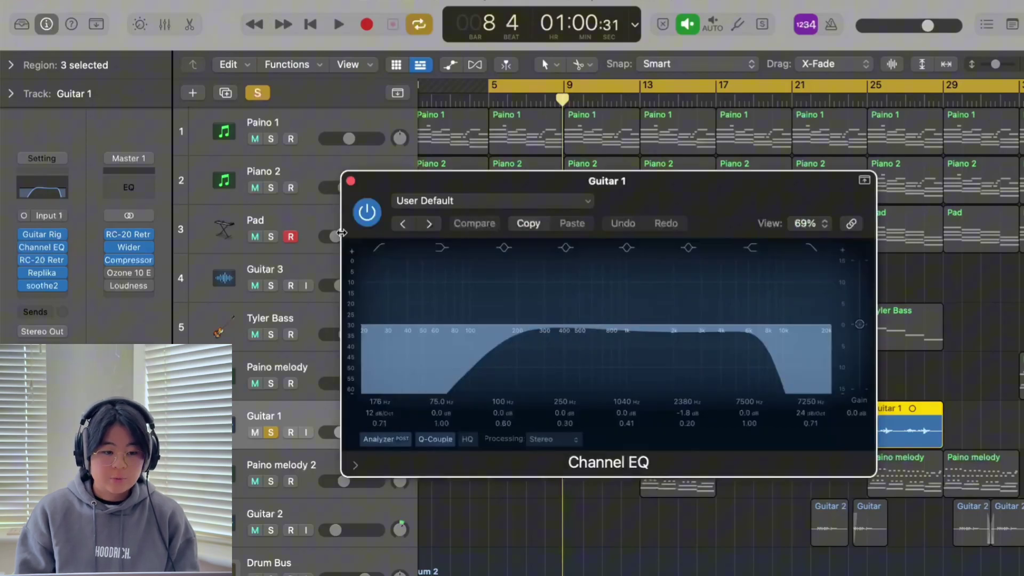
left_click(352, 181)
Step: Inspect Guitar 1's RC-20, Replika and soothe2 effects, then turn off loop playback
left_click(48, 258)
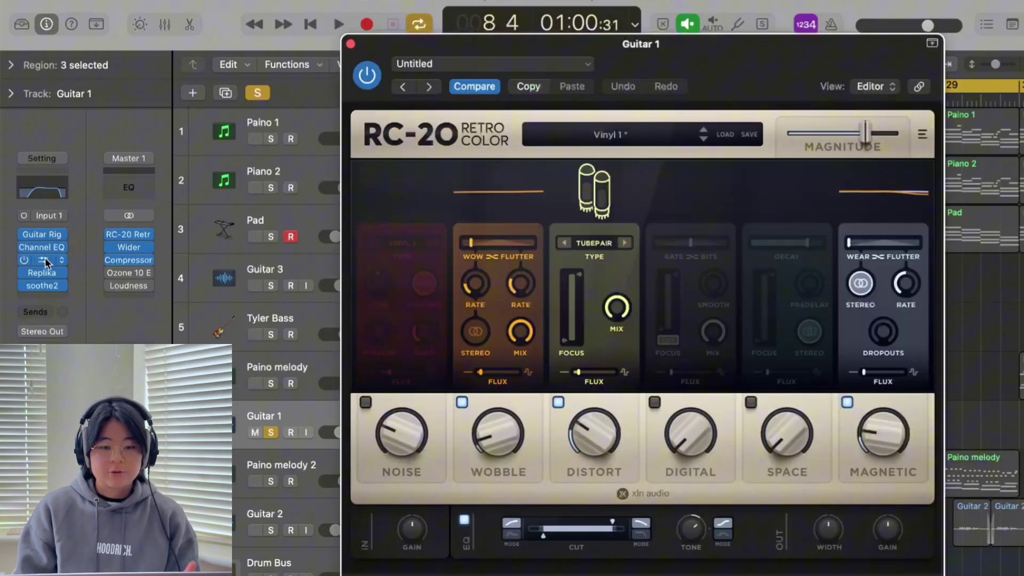
left_click(350, 45)
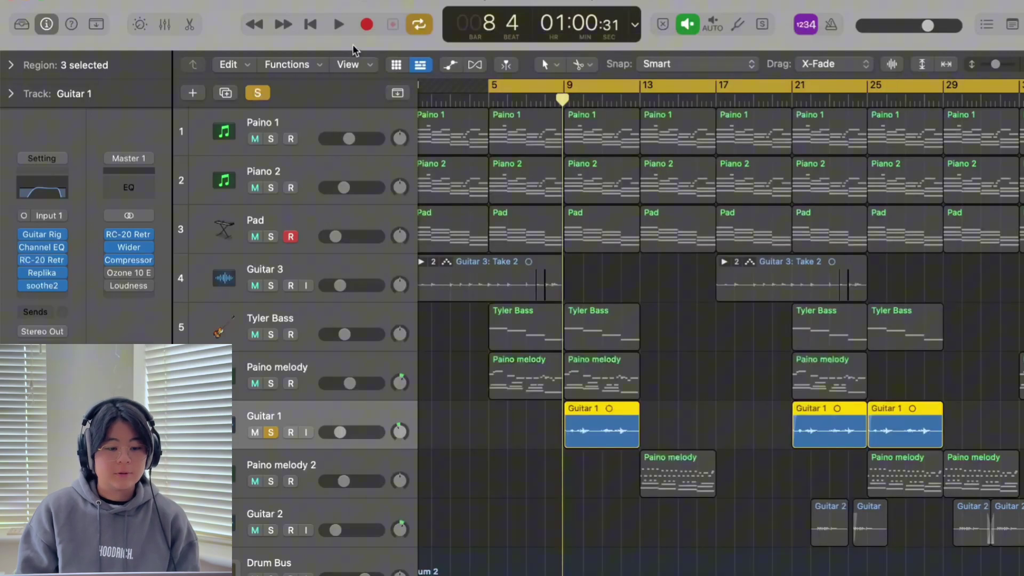
left_click(66, 272)
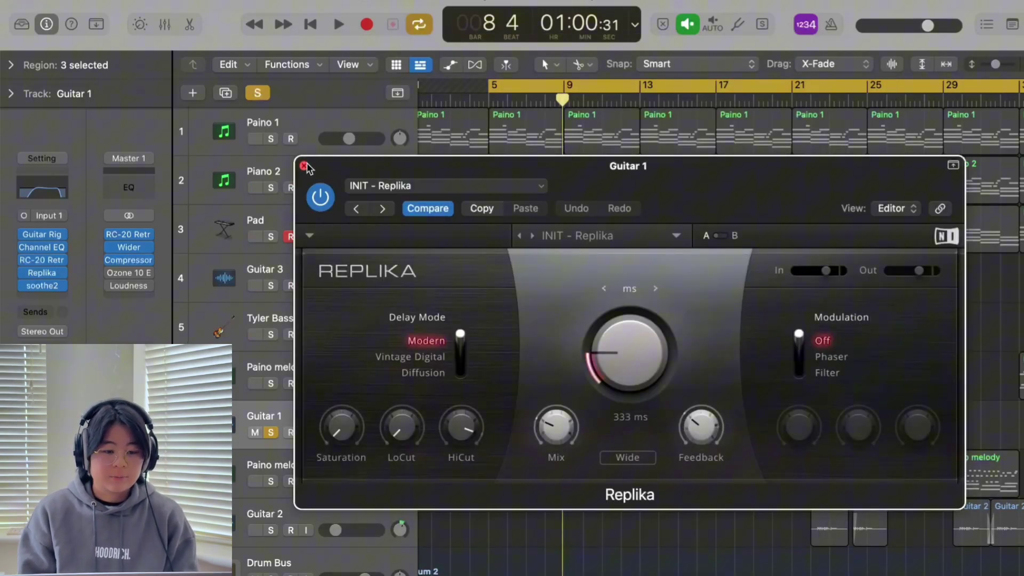
left_click(304, 166)
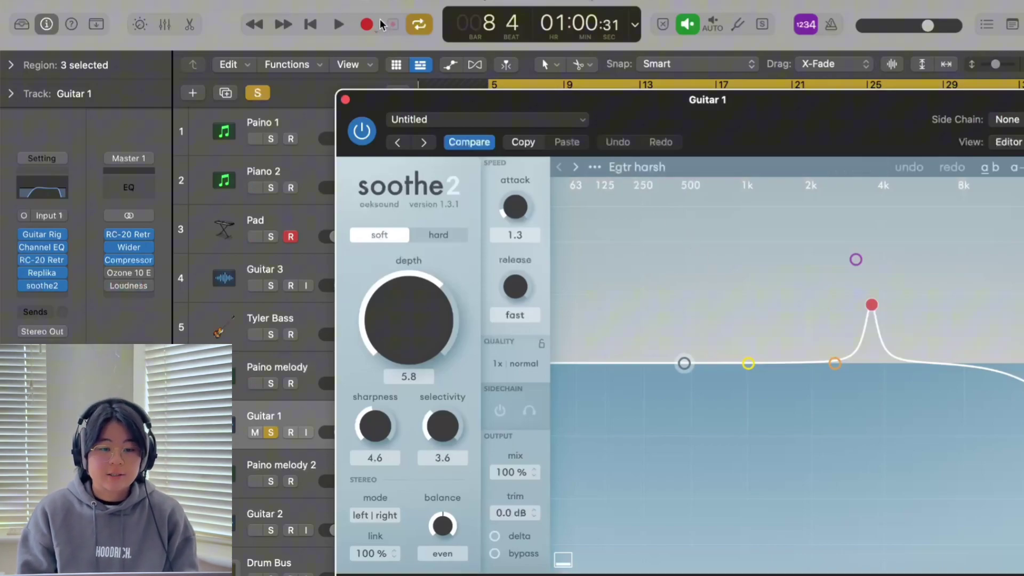
left_click(345, 101)
left_click(510, 88)
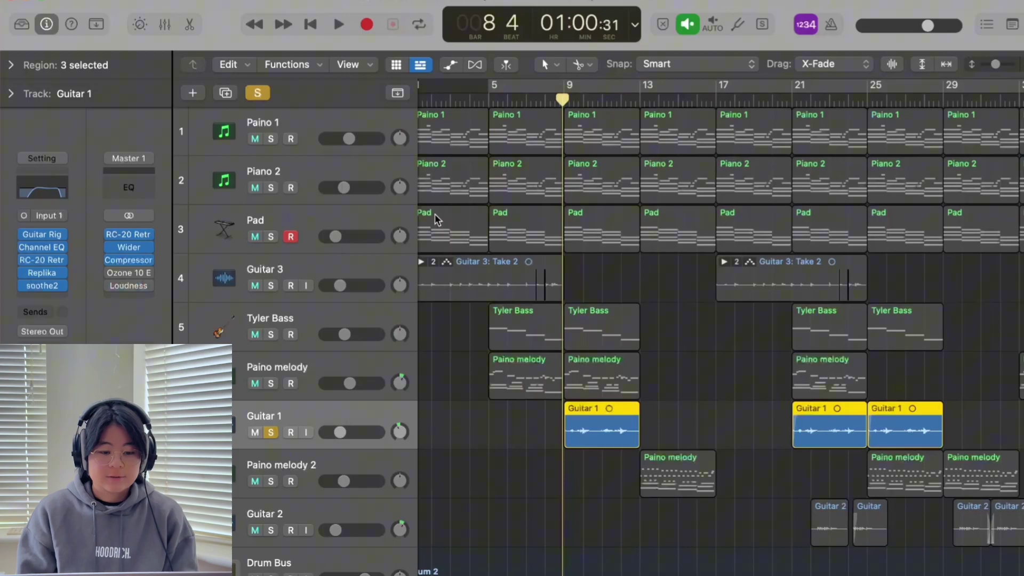
Step: Clear Guitar 1's solo and play the full mix, then stop and shrink track heights to fit
left_click(258, 93)
key("space")
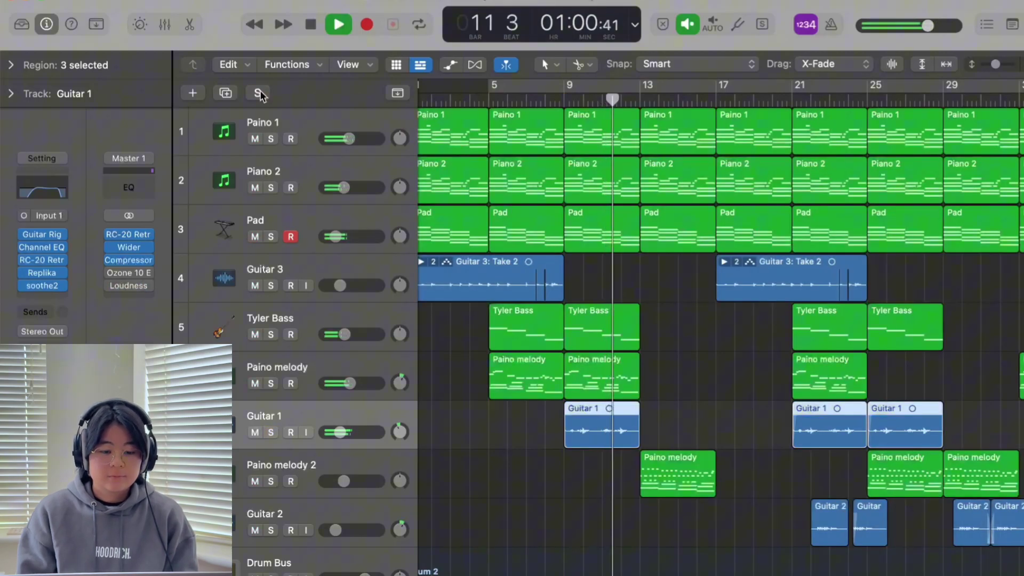
left_click(479, 406)
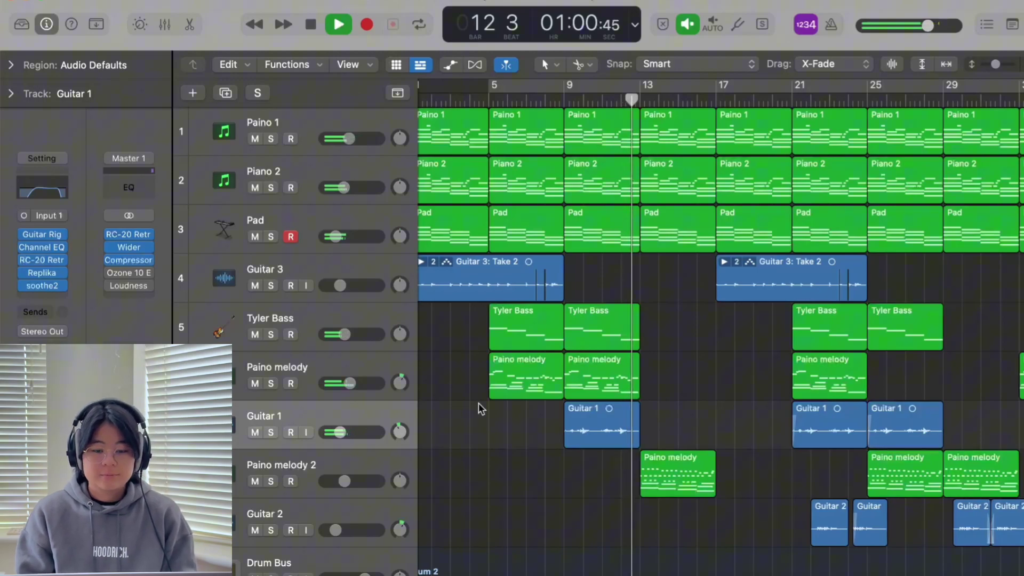
key("space")
key("Down")
key("cmd+Up")
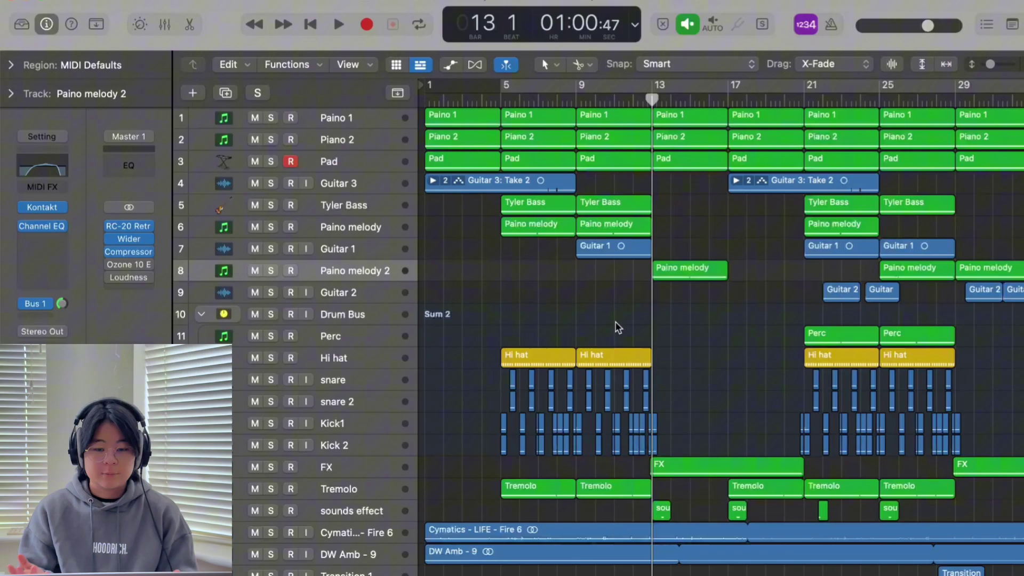
Step: Restore taller tracks and check Paino melody 2's instrument and its Bus 1 send to Aux 1
key("cmd+Down")
key("v")
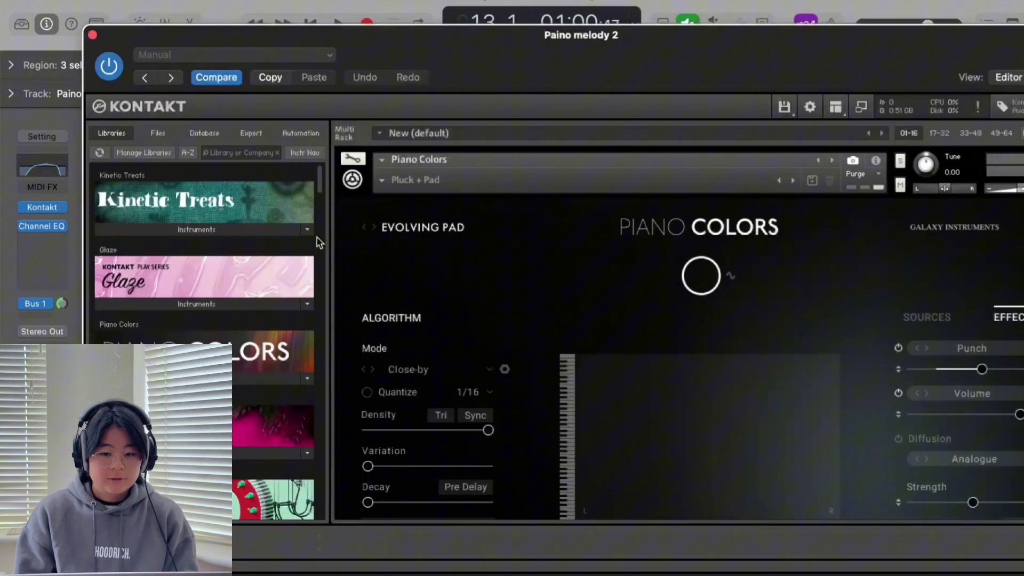
scroll(574, 325, "down", 2)
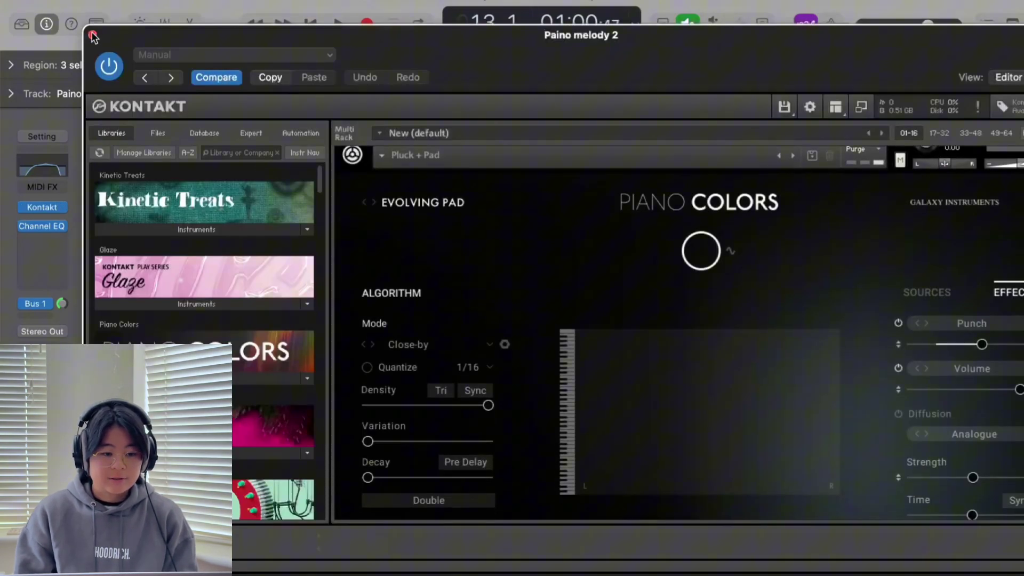
key("v")
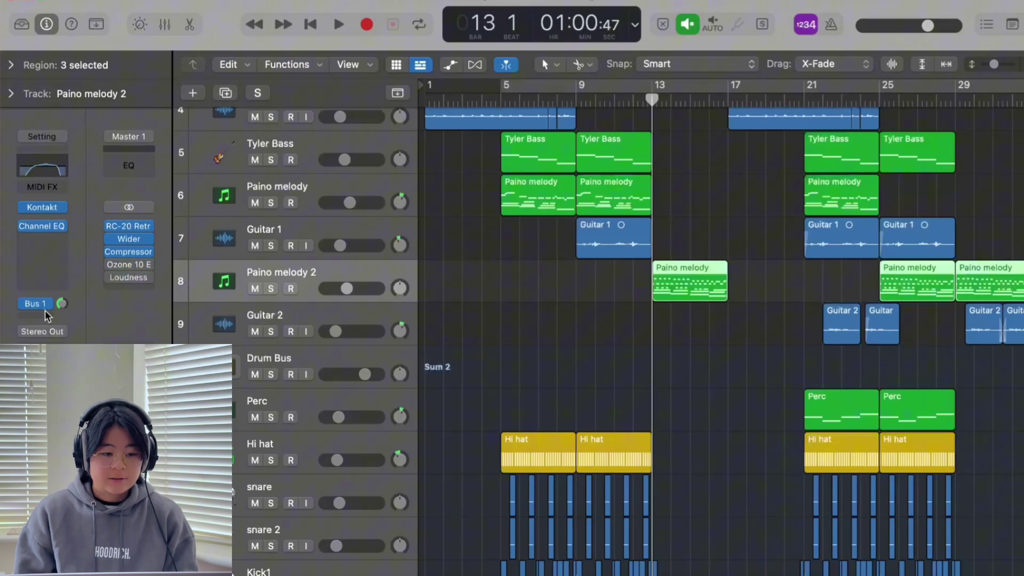
left_click(42, 308)
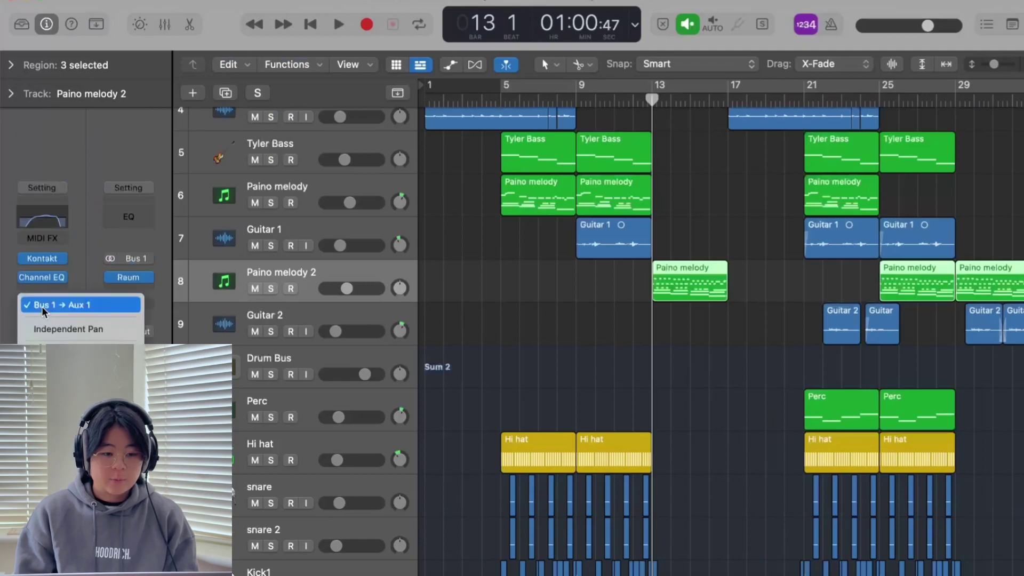
left_click(165, 285)
scroll(380, 299, "up", 1)
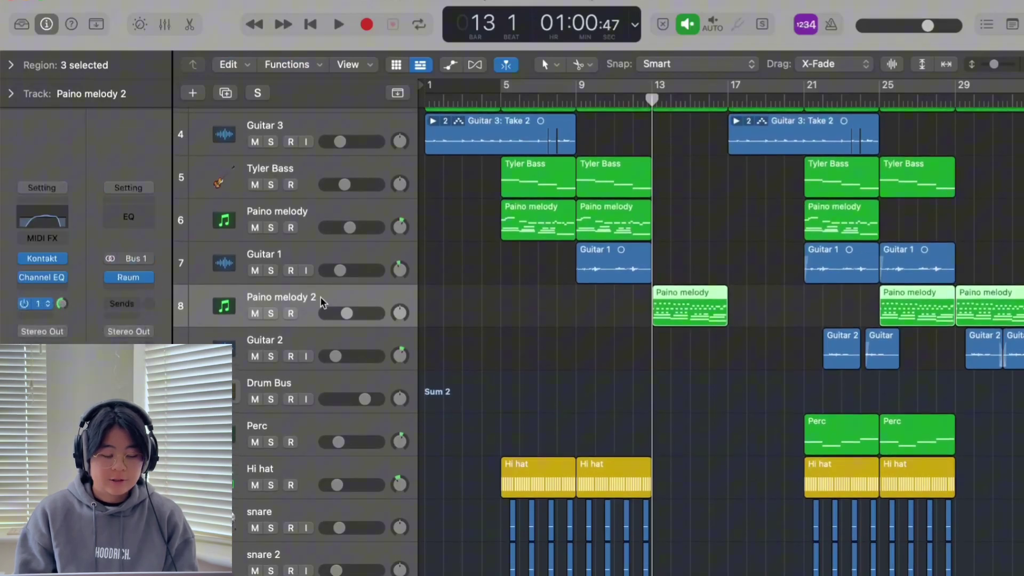
Step: Solo Paino melody 2 and play from bar 13, then unsolo it to hear the full mix
left_click(271, 313)
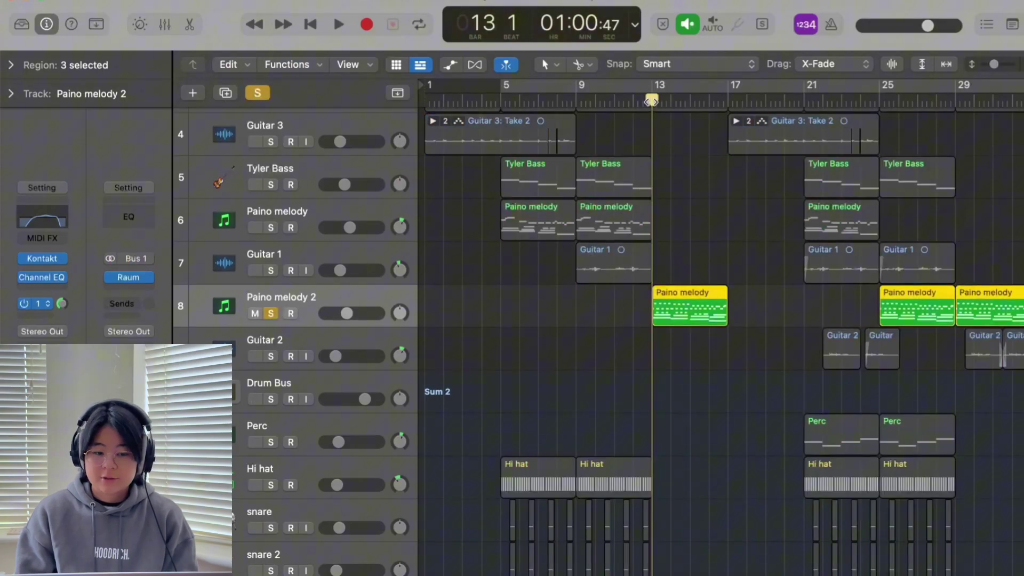
key("space")
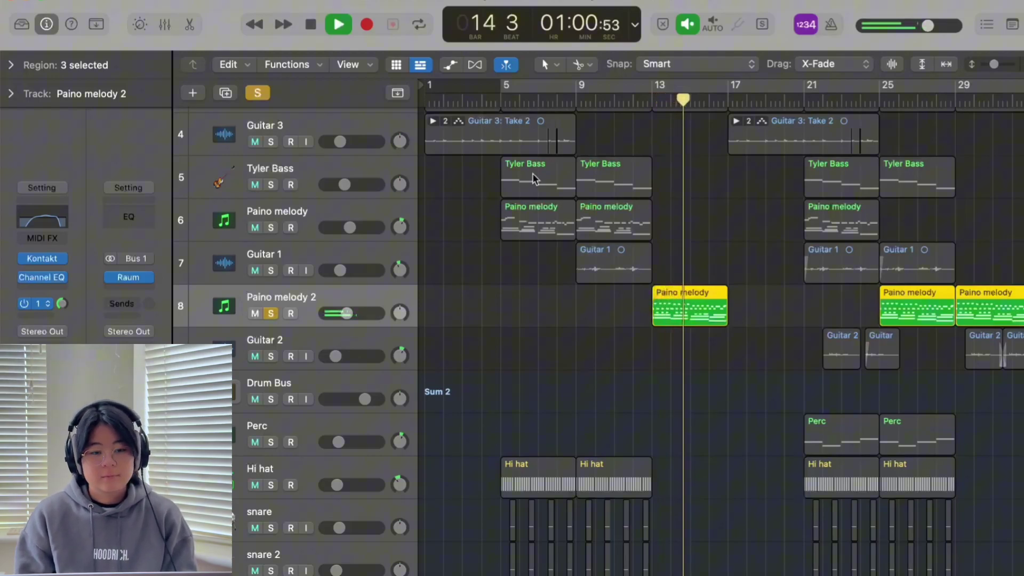
left_click(266, 93)
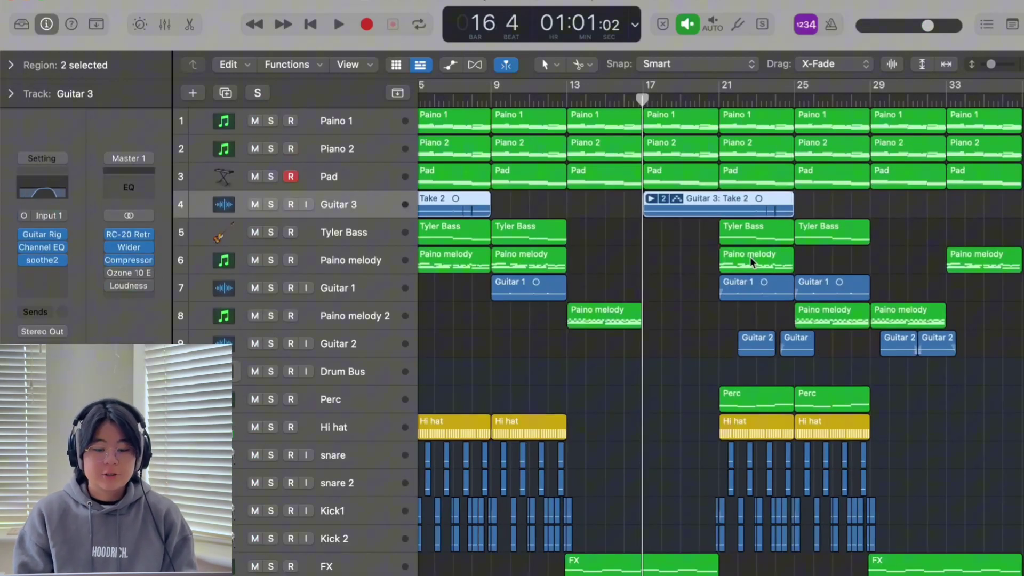
Step: Deselect the Guitar 3 regions and move the playhead to bar 22
scroll(800, 183, "down", 1)
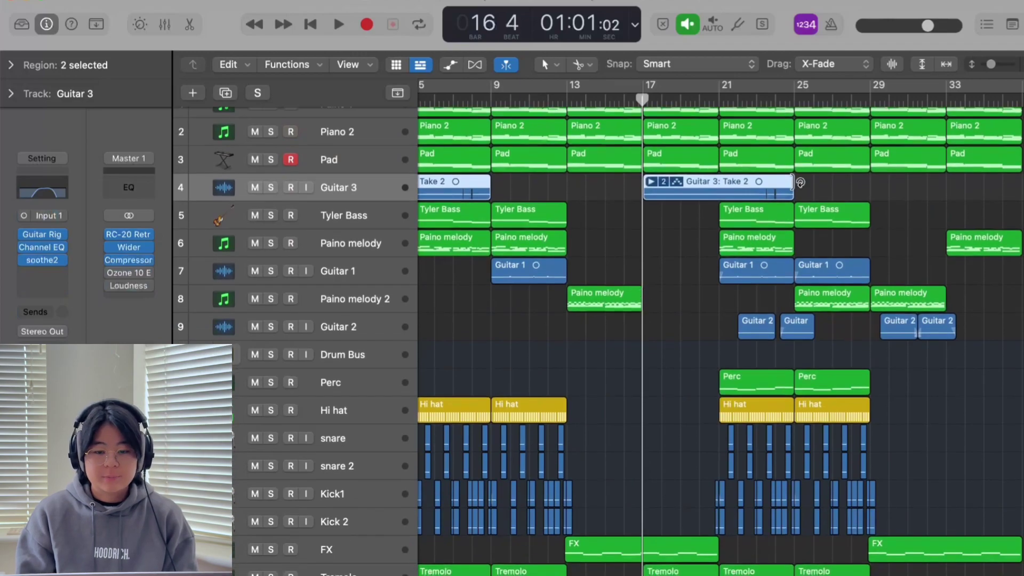
scroll(707, 275, "up", 1)
scroll(707, 275, "left", 1)
left_click(707, 275)
scroll(667, 268, "right", 2)
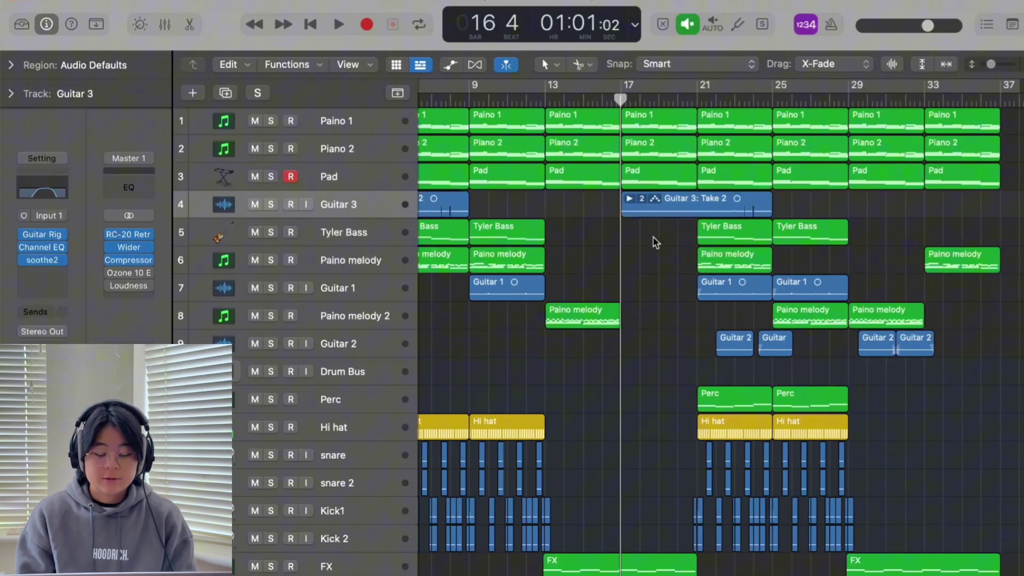
scroll(789, 230, "right", 2)
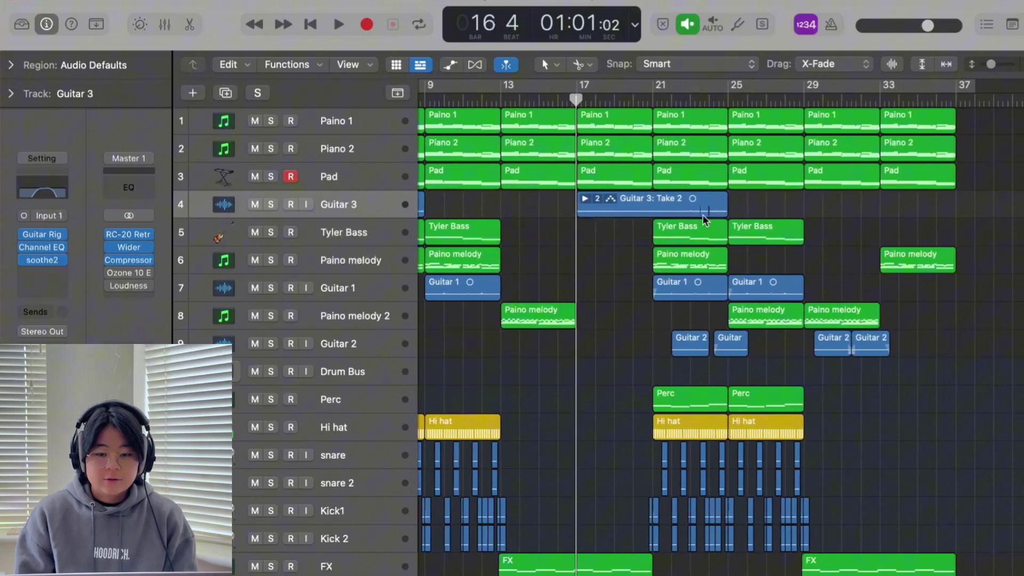
scroll(681, 227, "right", 1)
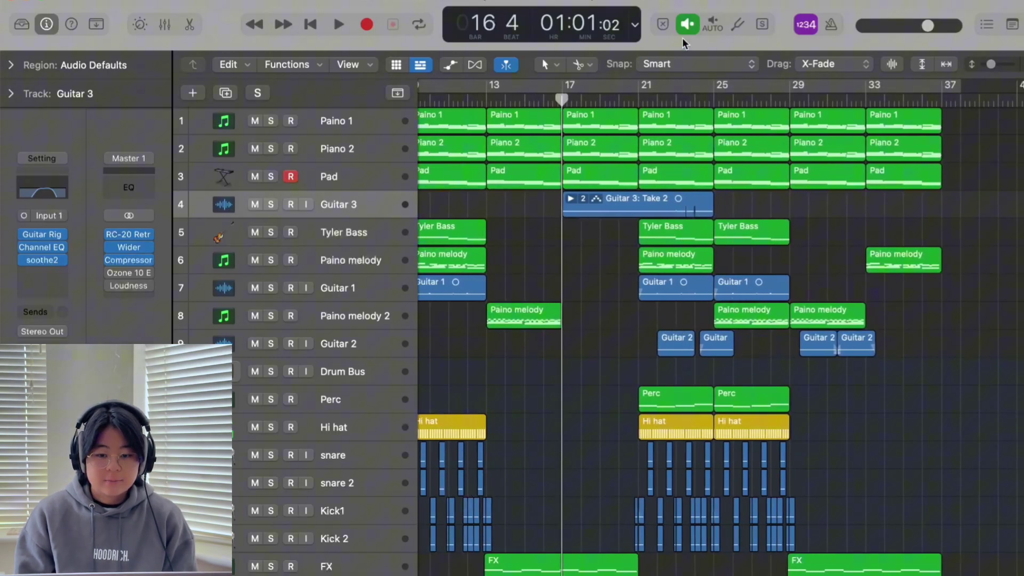
left_click(657, 96)
Step: Solo Guitar 2 and play from bar 22, then unsolo it and clear the region selection
left_click(370, 353)
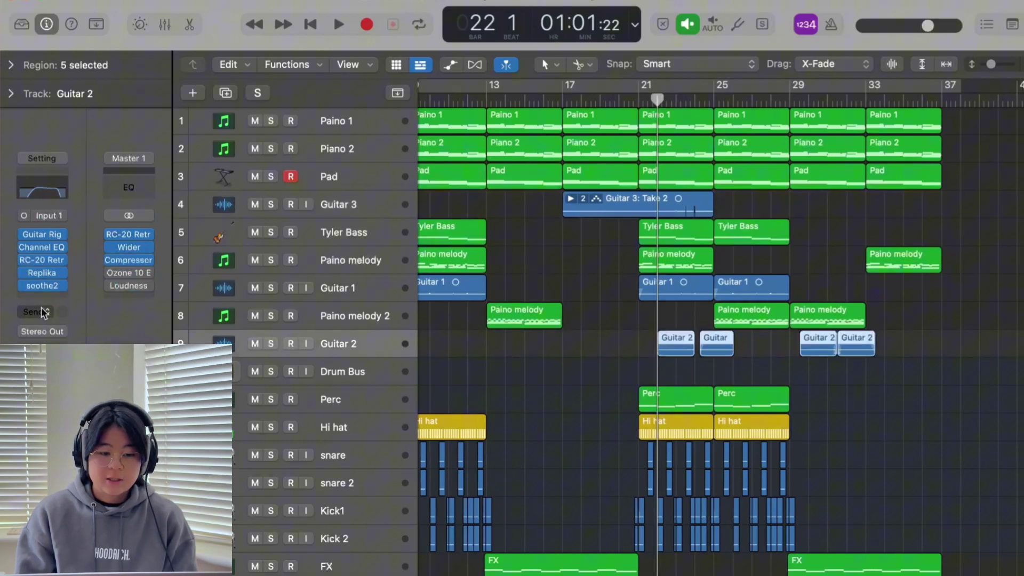
mouse_move(122, 290)
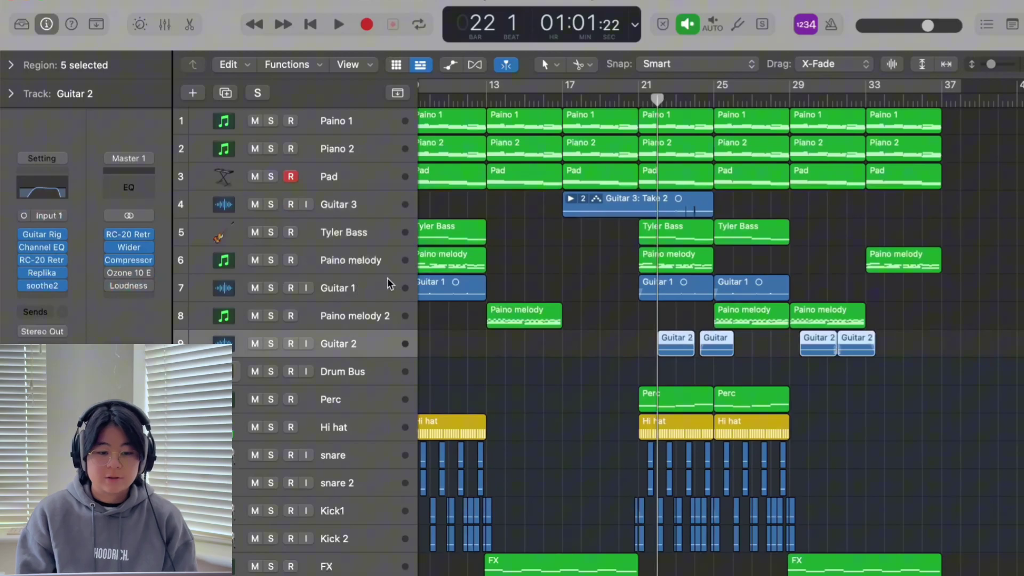
key("s")
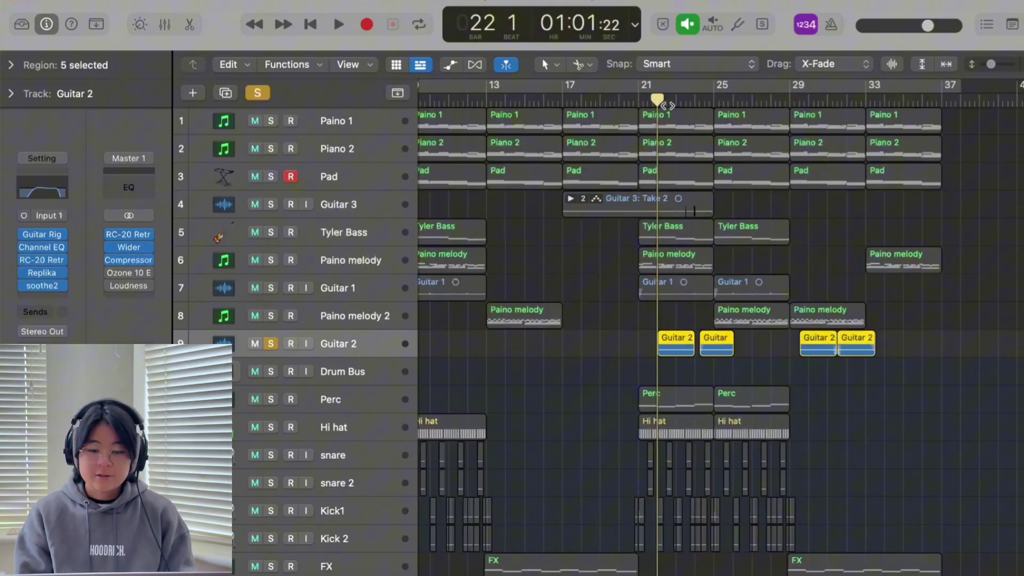
key("space")
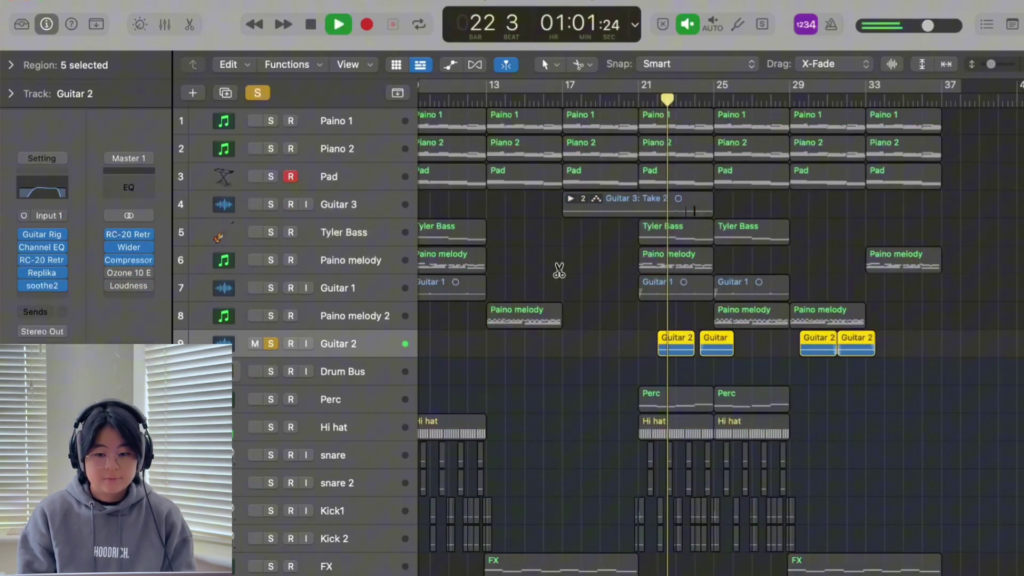
key("super+Down")
scroll(610, 277, "up", 3)
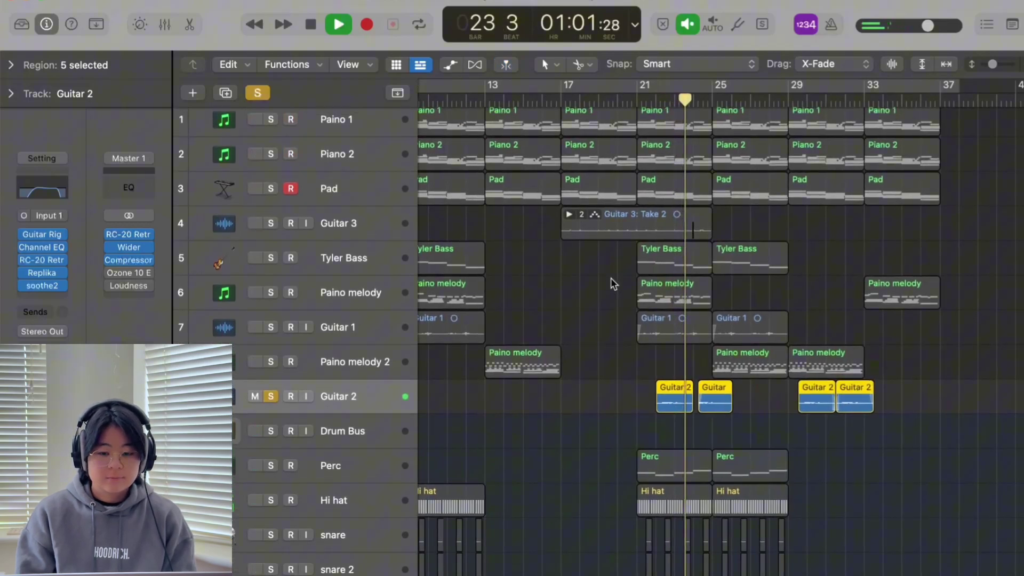
scroll(485, 264, "right", 1)
left_click(261, 92)
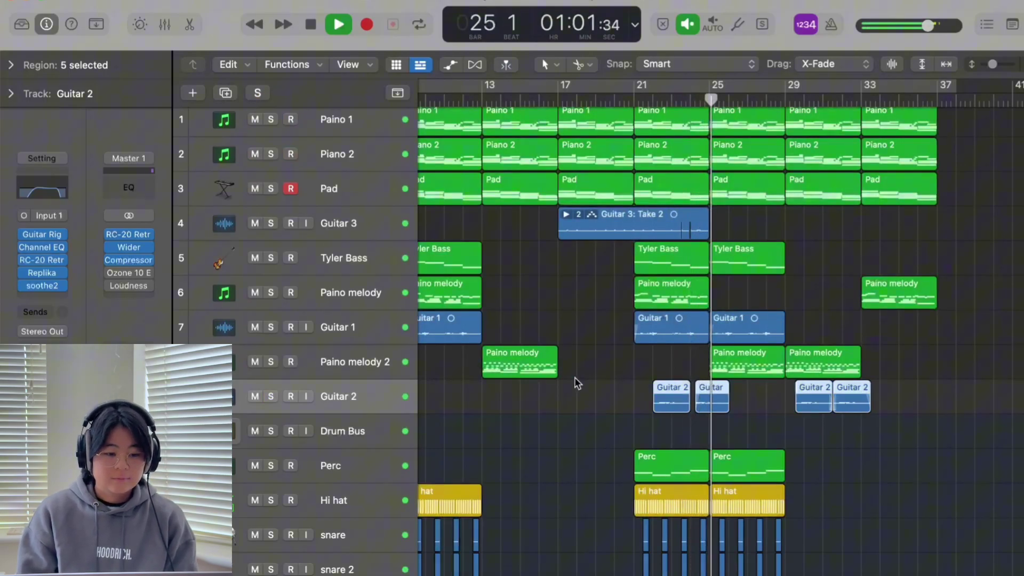
left_click(569, 438)
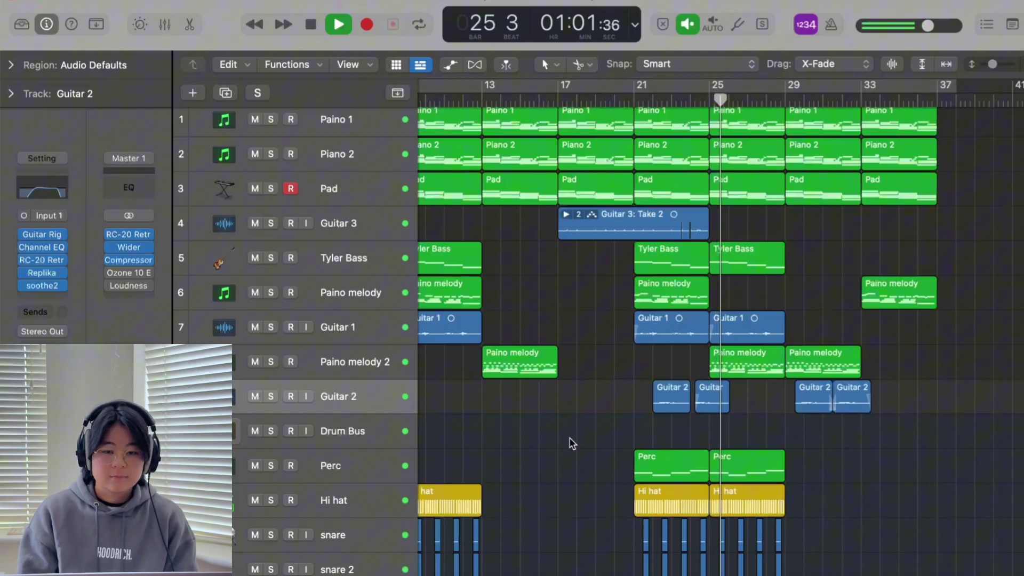
Step: Reselect the Guitar 2 regions, stop playback and park the playhead at bar 21
key("super+z")
key("space")
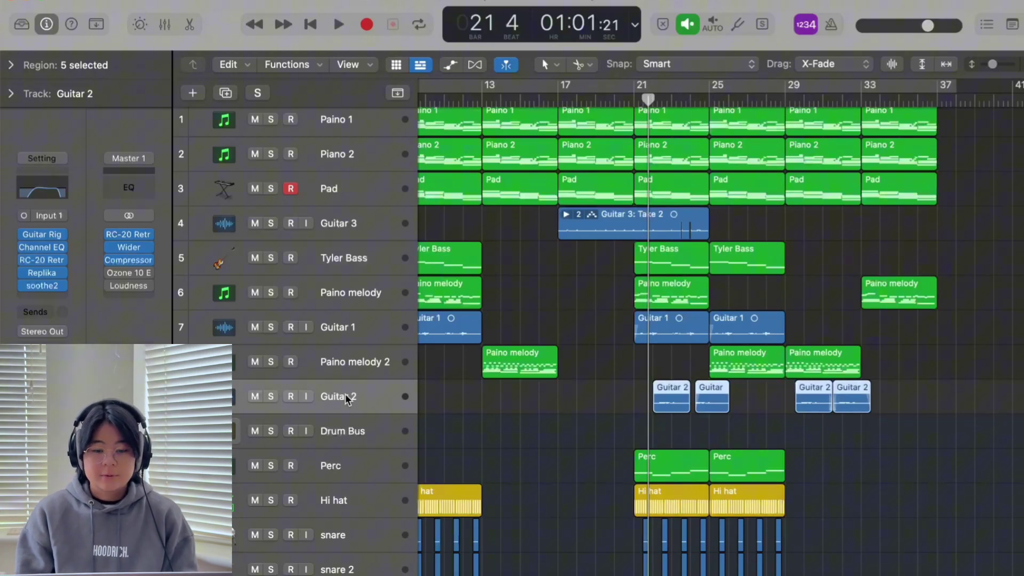
left_click(635, 100)
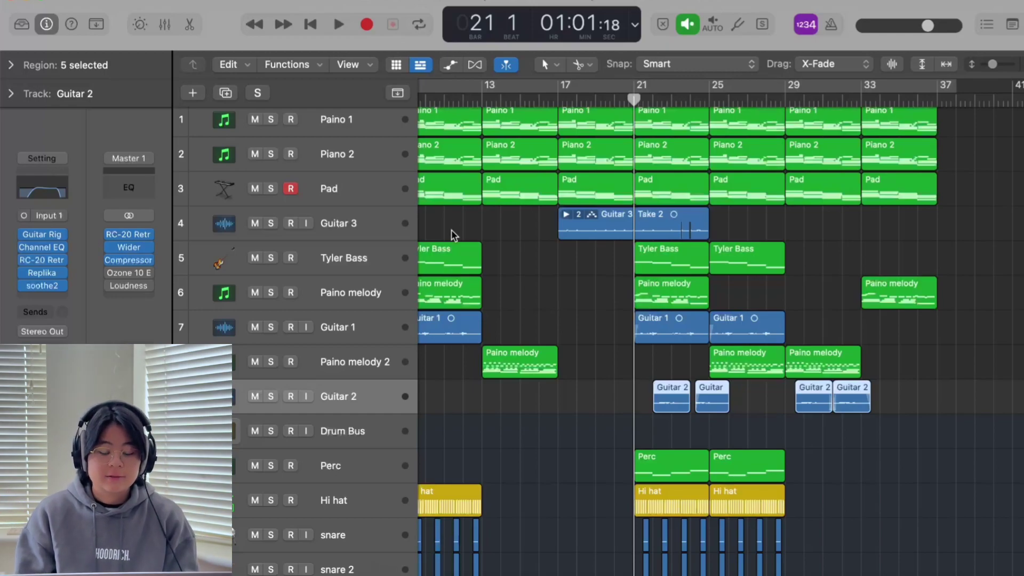
scroll(452, 267, "left", 5)
scroll(594, 305, "down", 1)
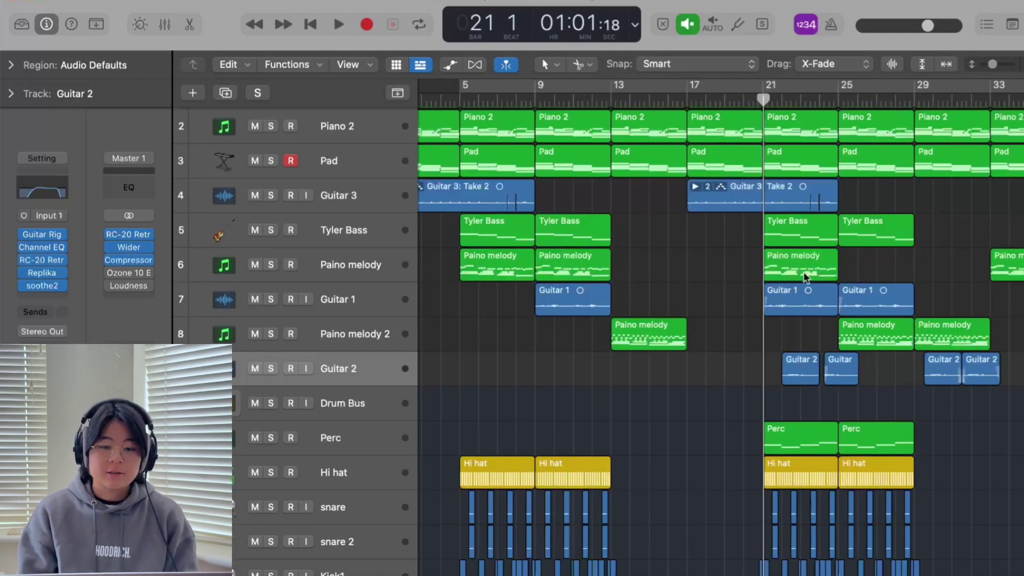
scroll(805, 278, "left", 2)
scroll(805, 278, "down", 1)
scroll(810, 273, "down", 4)
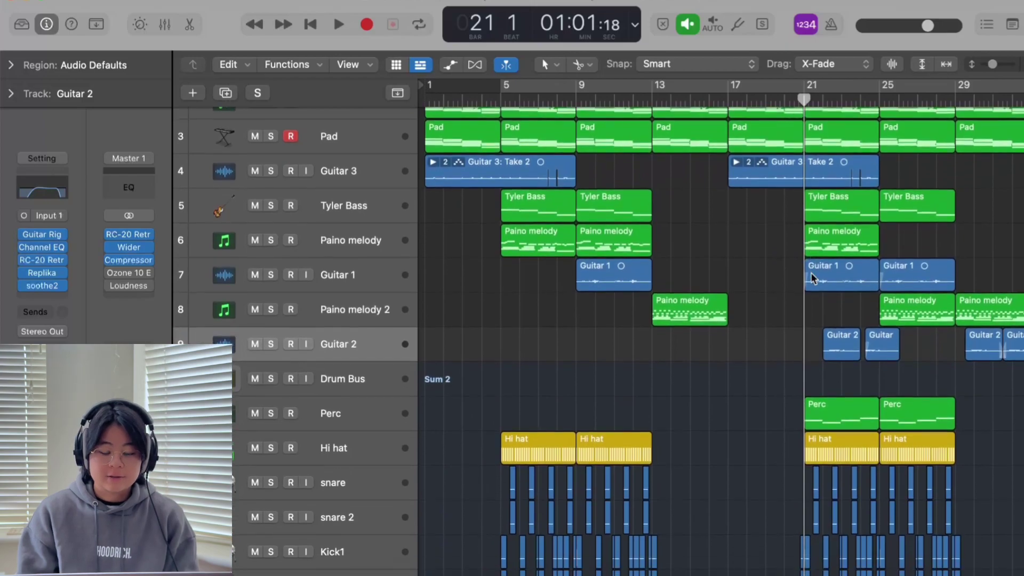
Step: Select the Drum Bus track and set looping playback from bar 5
scroll(298, 262, "down", 1)
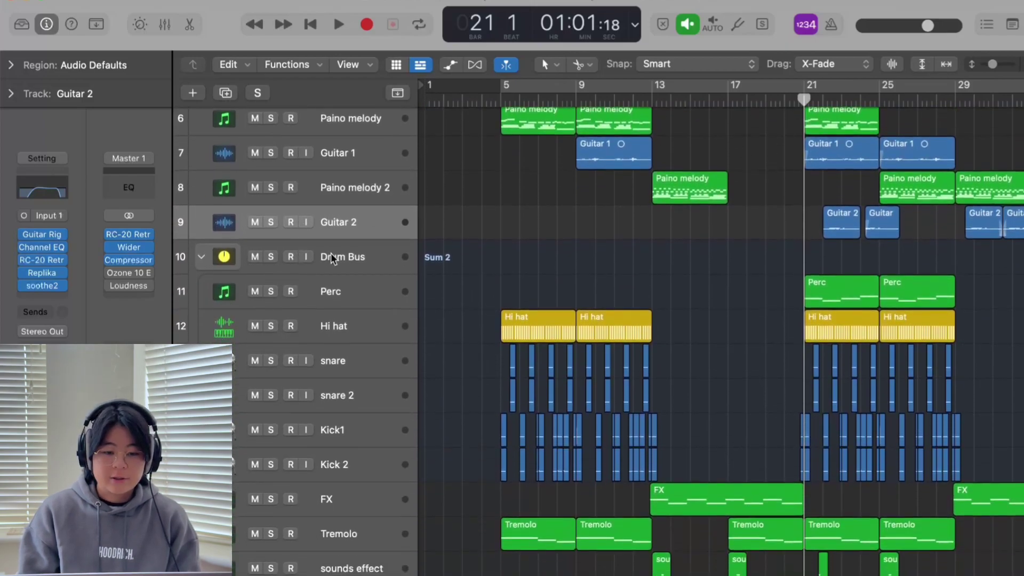
left_click(333, 259)
scroll(383, 271, "down", 1)
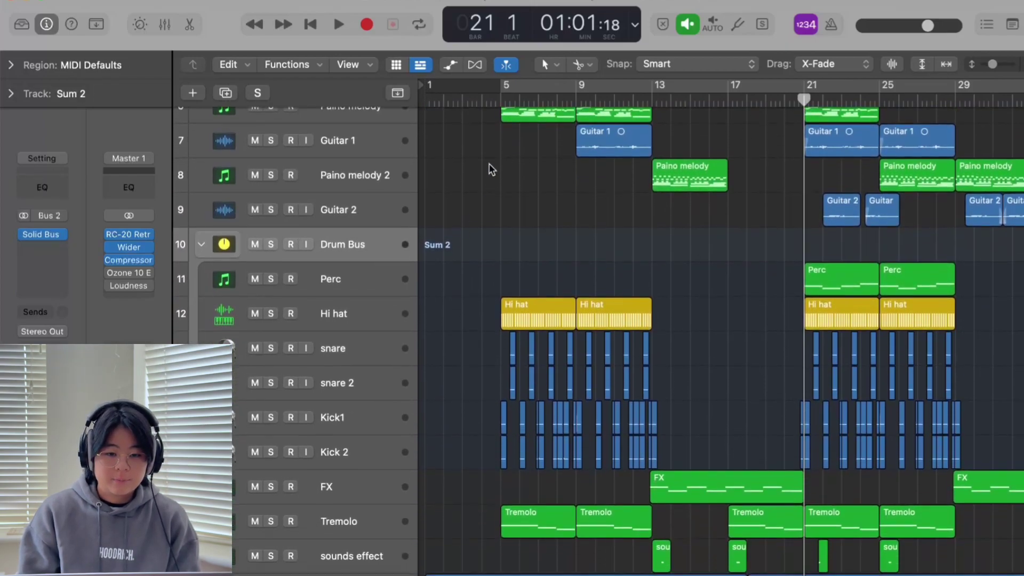
left_click(521, 97)
left_click(523, 87)
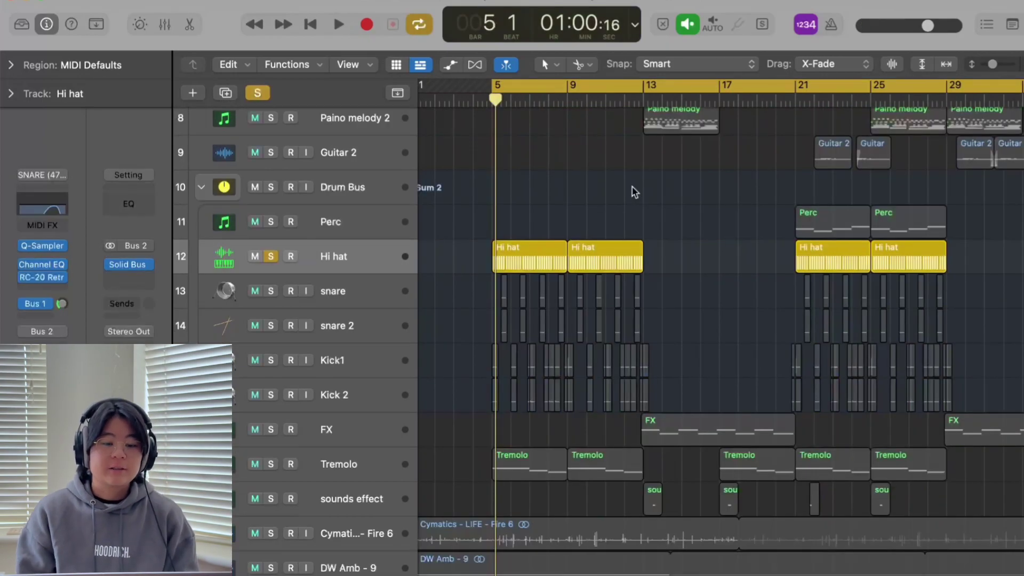
Step: Inspect the Hi hat's Quick Sampler, Channel EQ and RC-20 windows and its send routing
left_click(42, 245)
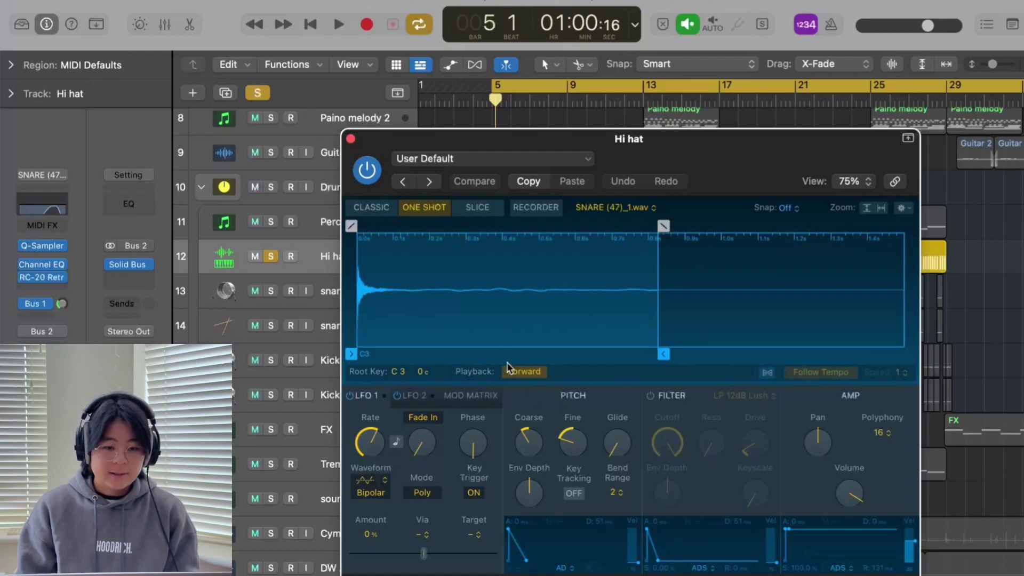
left_click(351, 140)
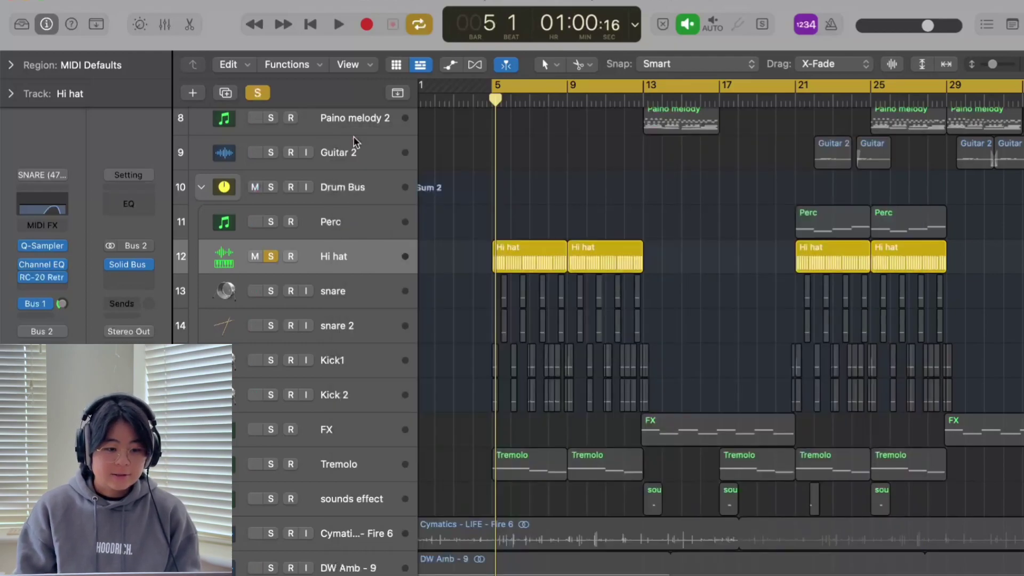
left_click(43, 264)
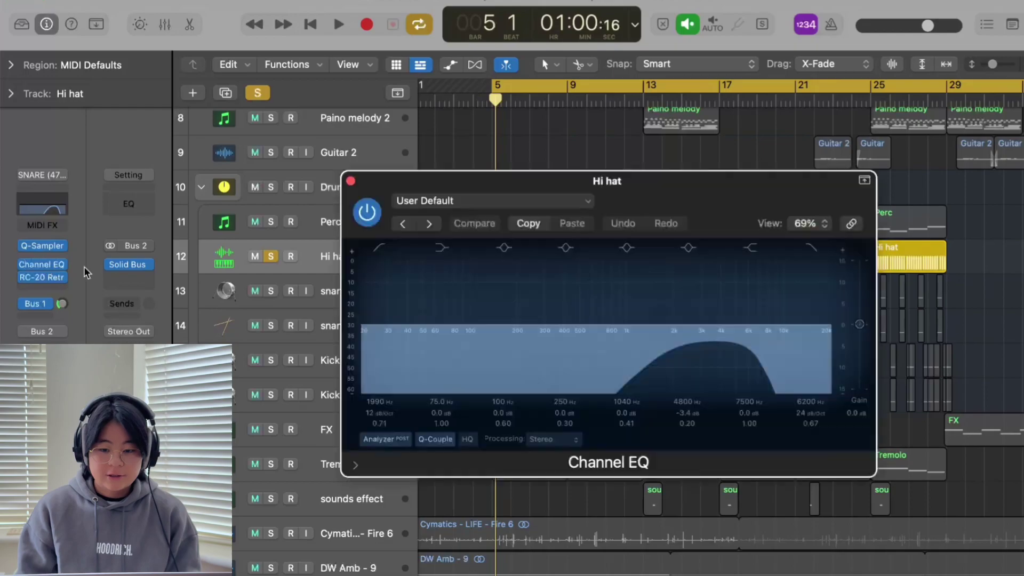
left_click(350, 182)
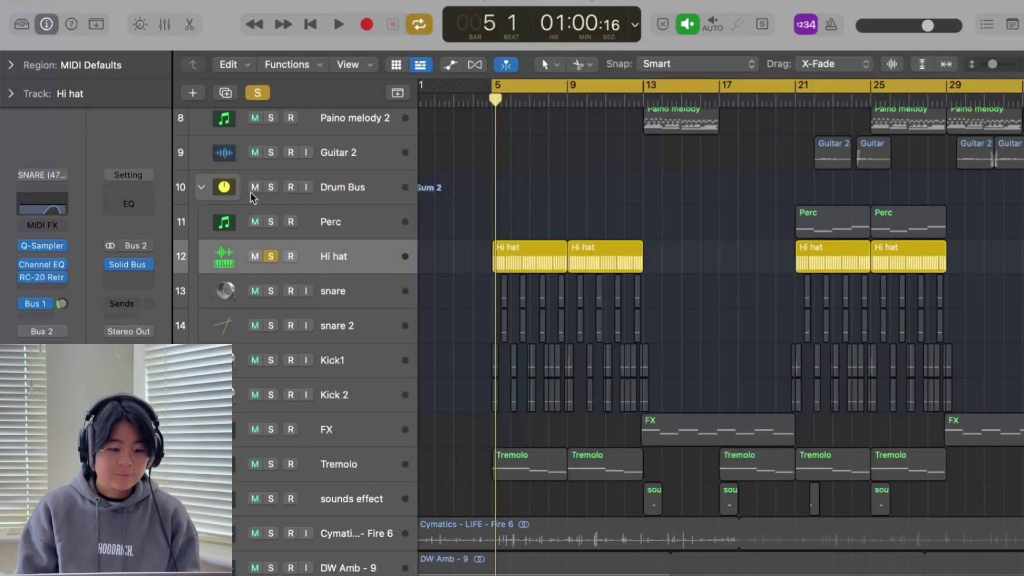
left_click(46, 277)
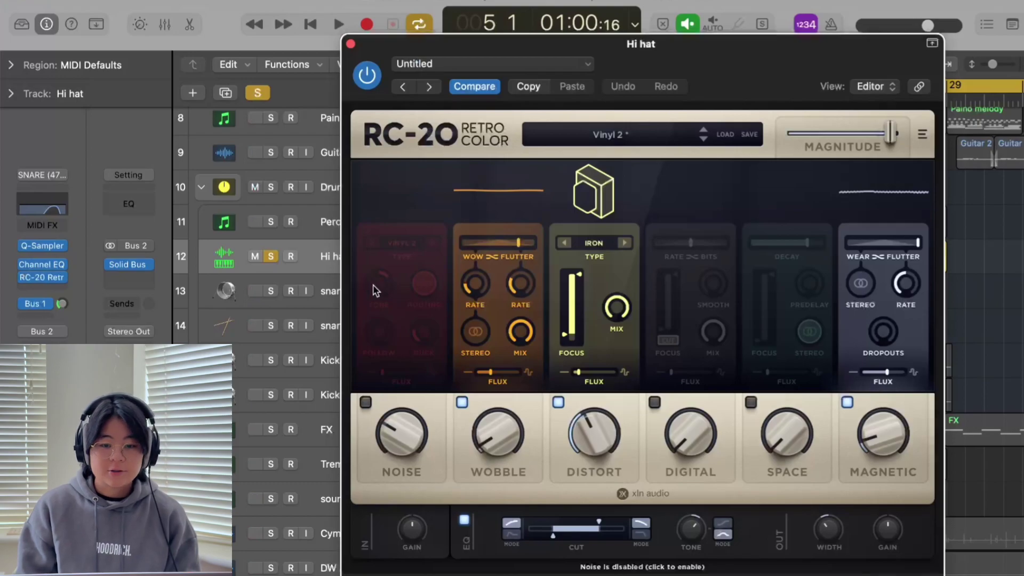
left_click(350, 44)
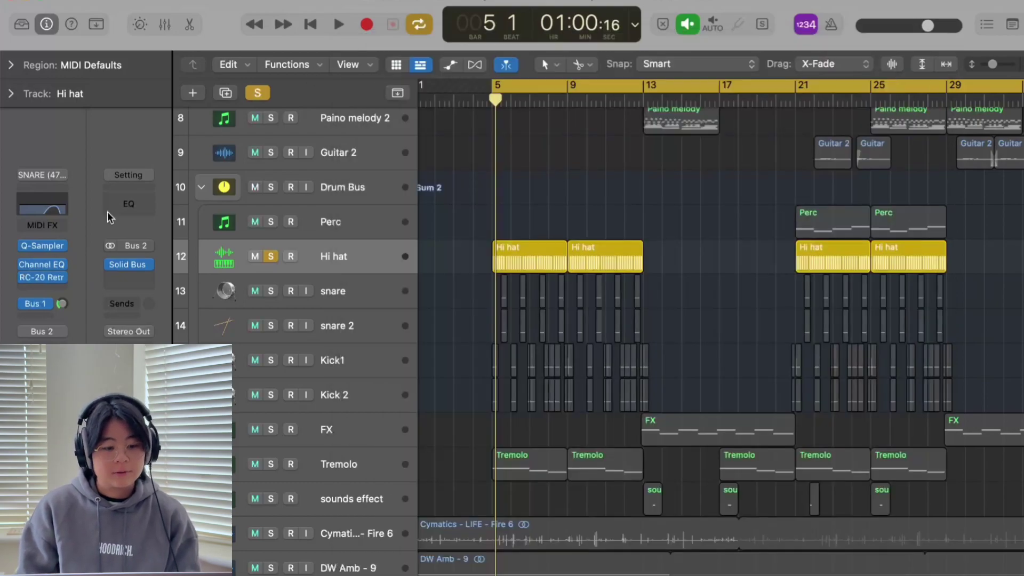
left_click(38, 310)
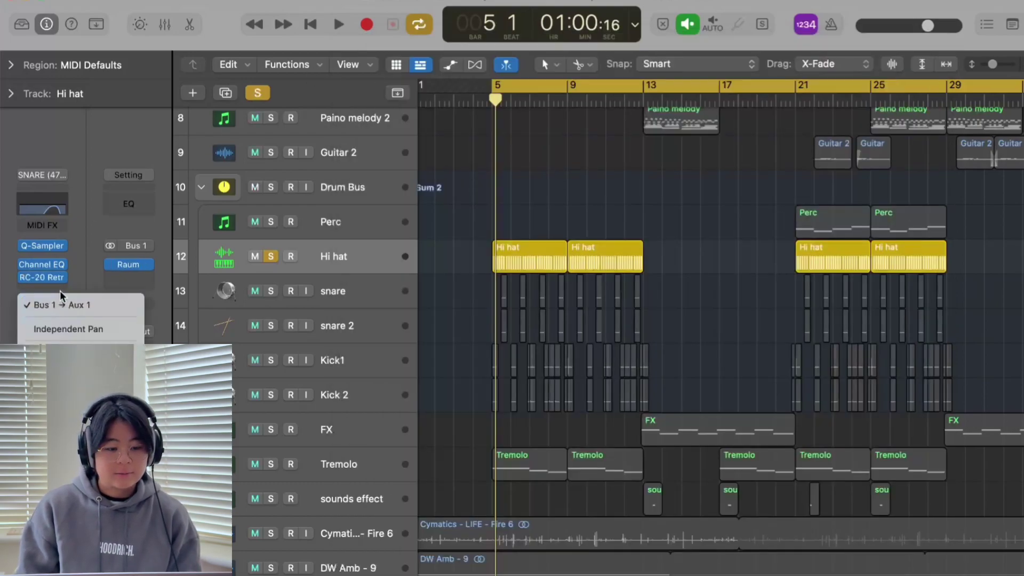
Step: Play the hi hat from bar 5, re-enabling its Channel EQ and Bus 1 send, then select its first region
left_click(59, 294)
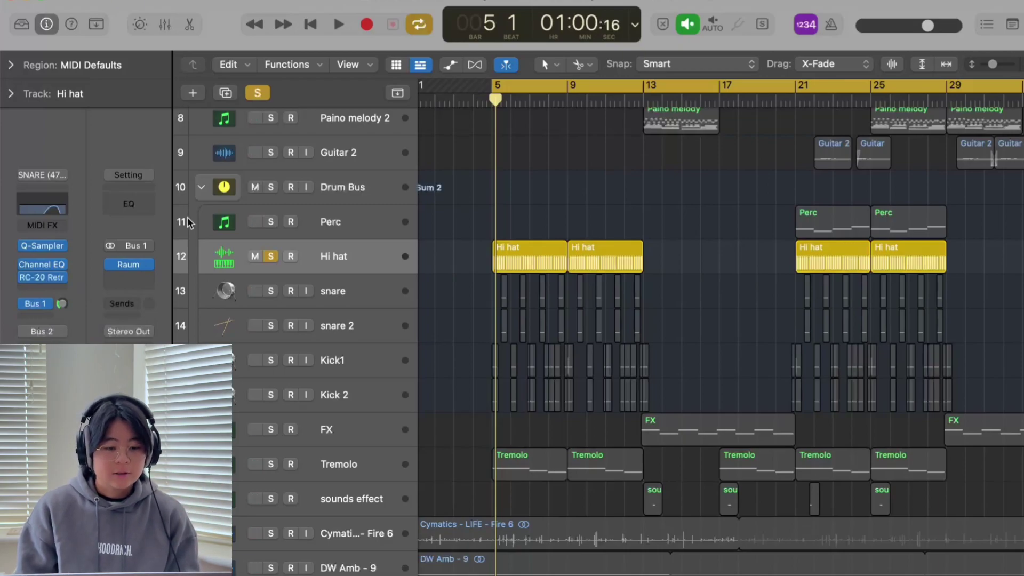
left_click(24, 265)
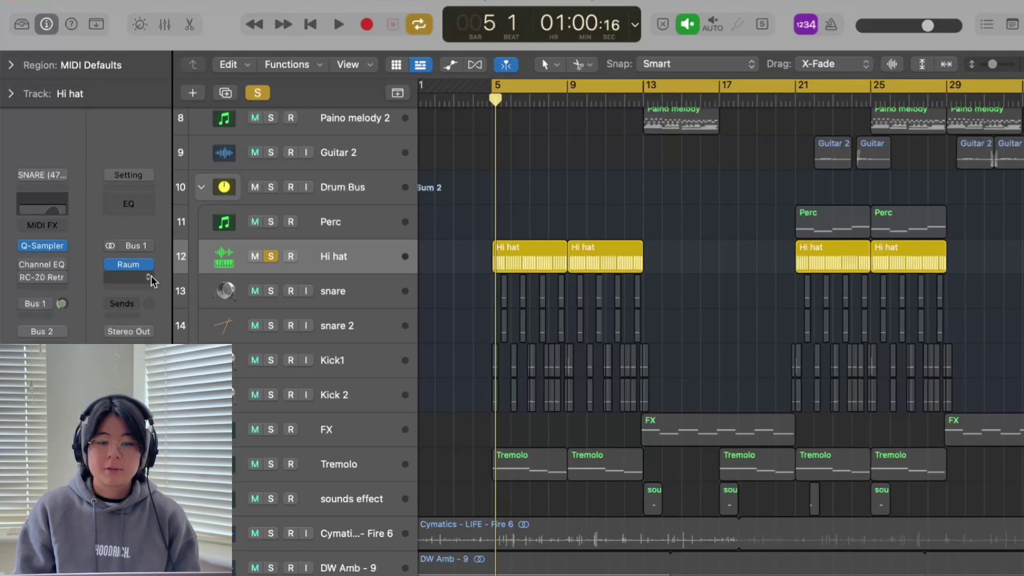
key("space")
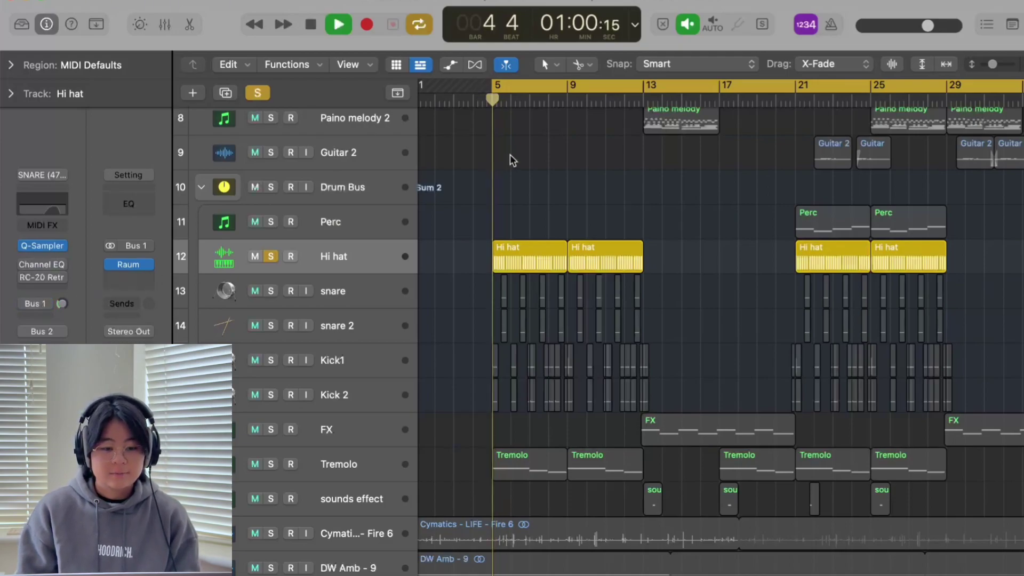
left_click(24, 264)
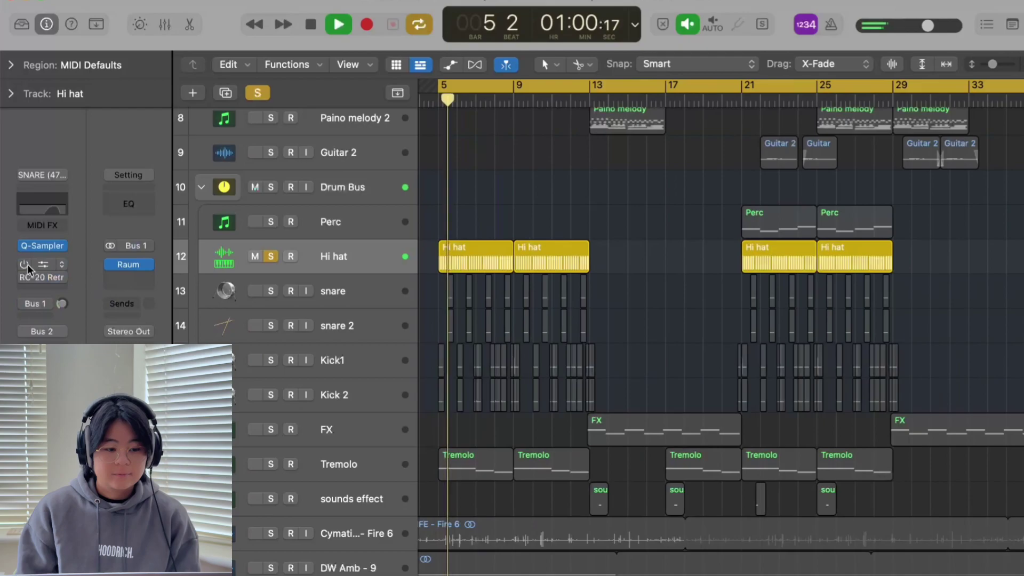
left_click(27, 303)
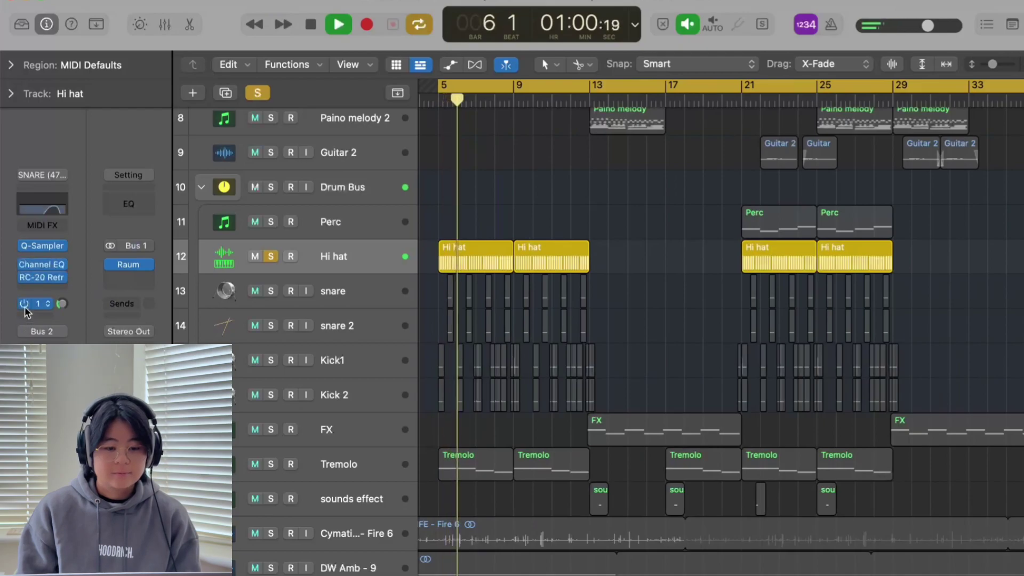
key("space")
left_click(440, 249)
Step: In the Hi hat Step Sequencer, toggle steps 7–10, leaving step 10 off, then show Velocity values
key("e")
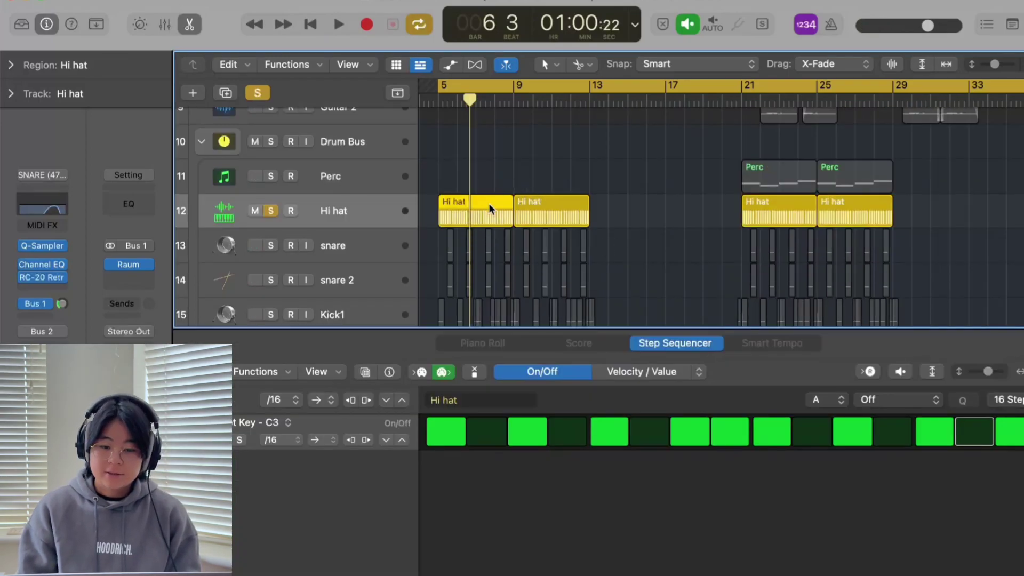
left_click(697, 441)
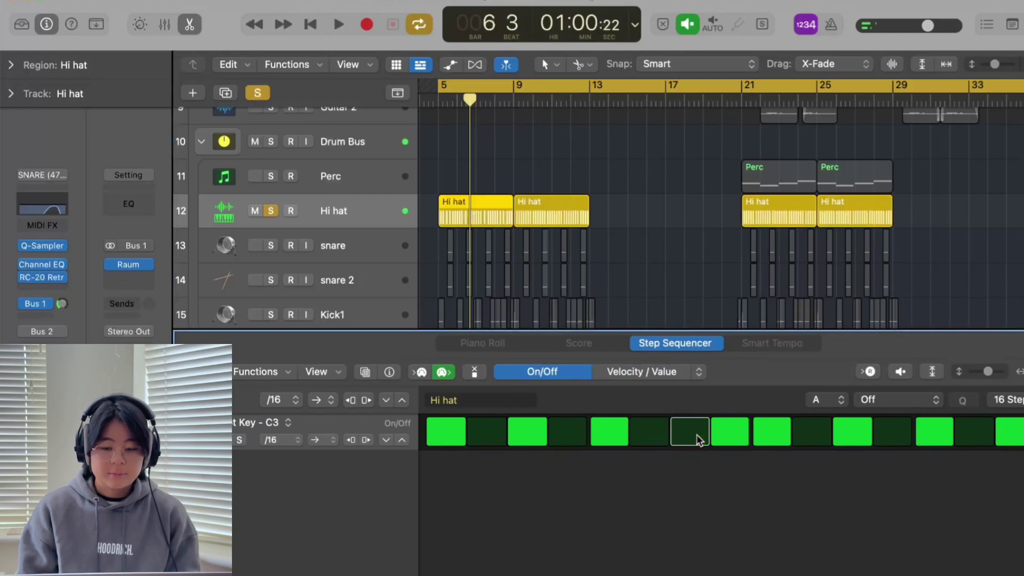
left_click(698, 440)
left_click(725, 438)
left_click(725, 439)
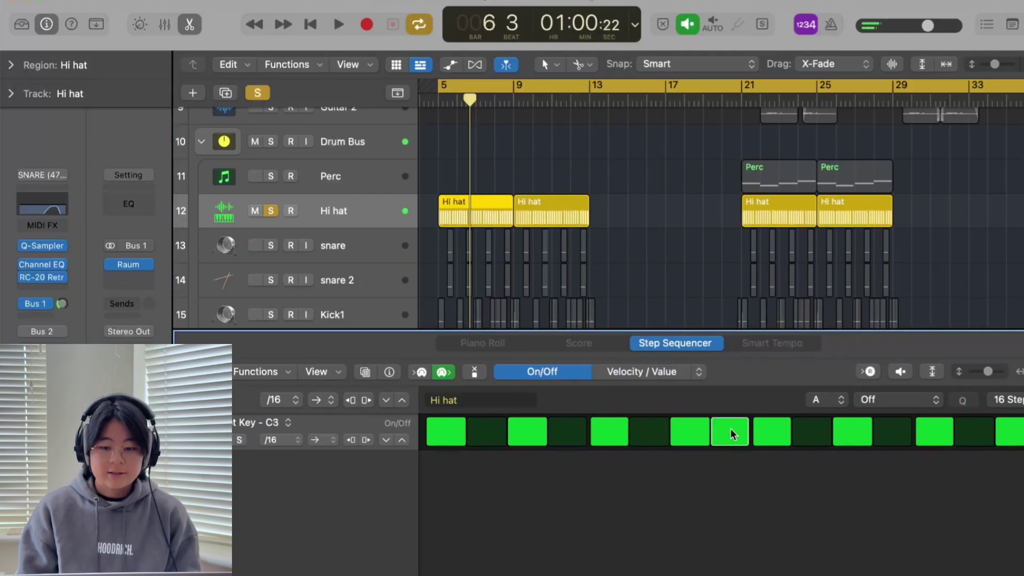
left_click(786, 433)
left_click(774, 441)
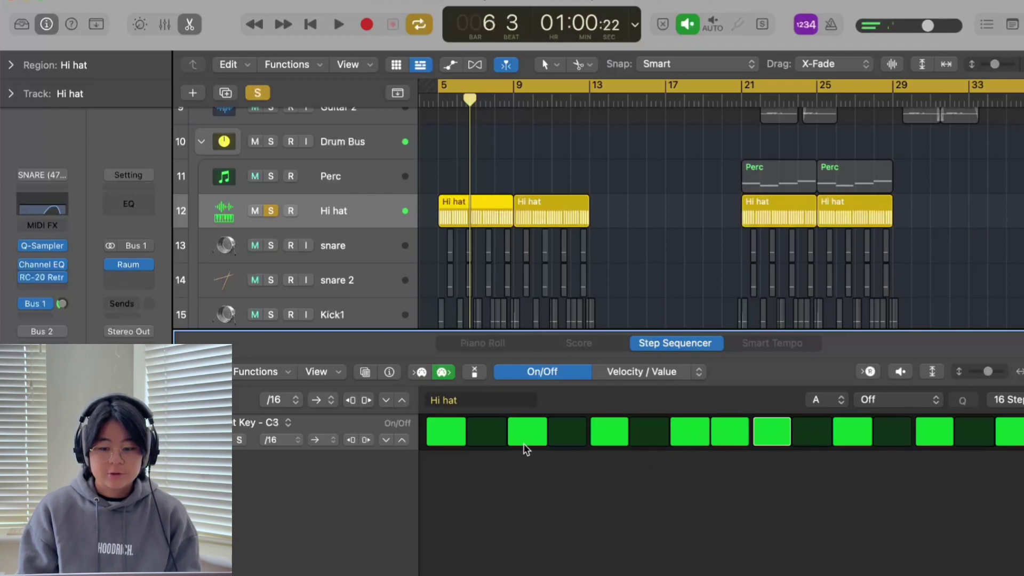
left_click(824, 441)
left_click(824, 441)
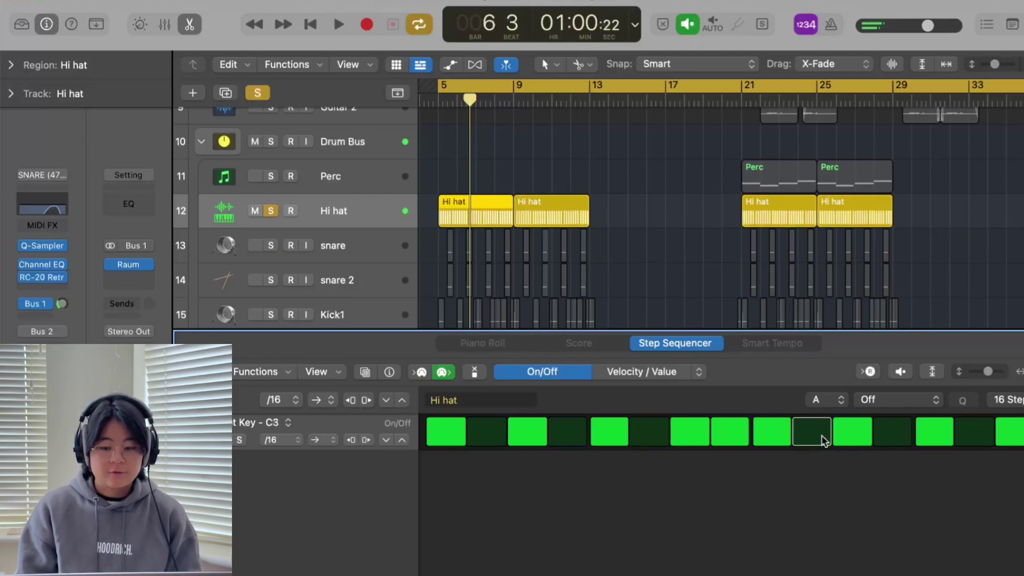
left_click(824, 441)
left_click(824, 441)
left_click(665, 371)
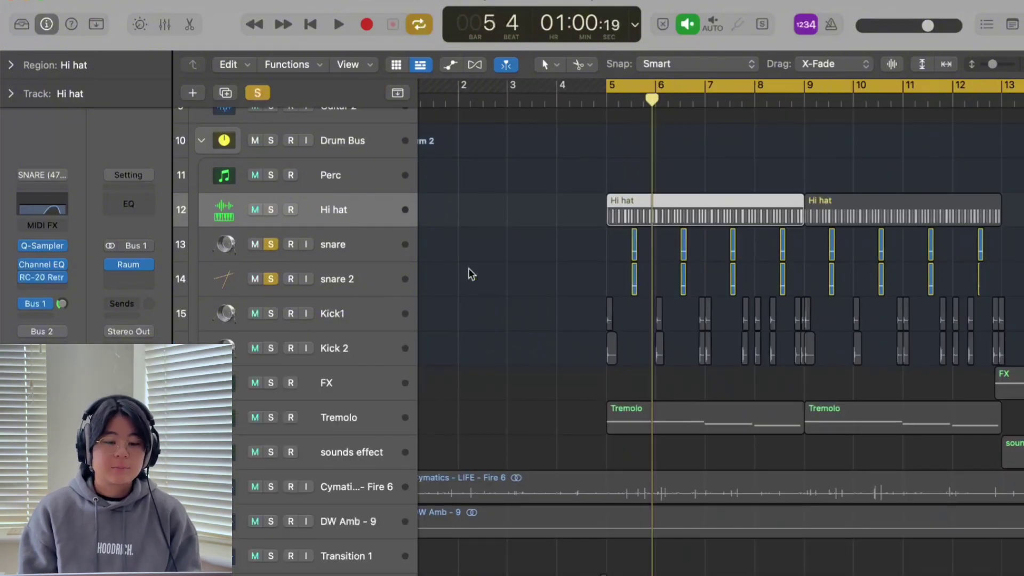
Step: Unsolo snare 2, select the snare track and check its Replika delay
mouse_move(397, 257)
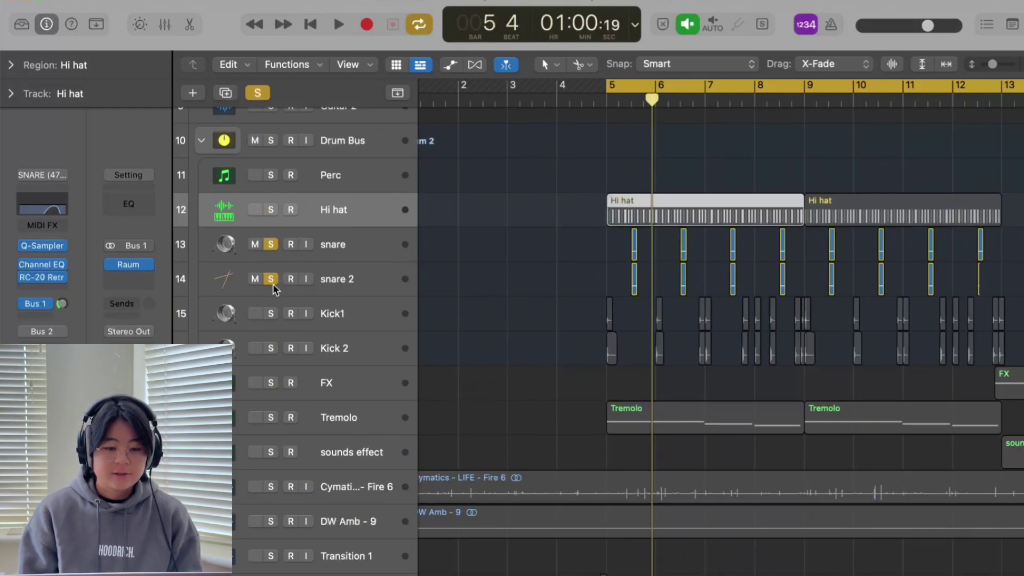
left_click(271, 279)
left_click(372, 255)
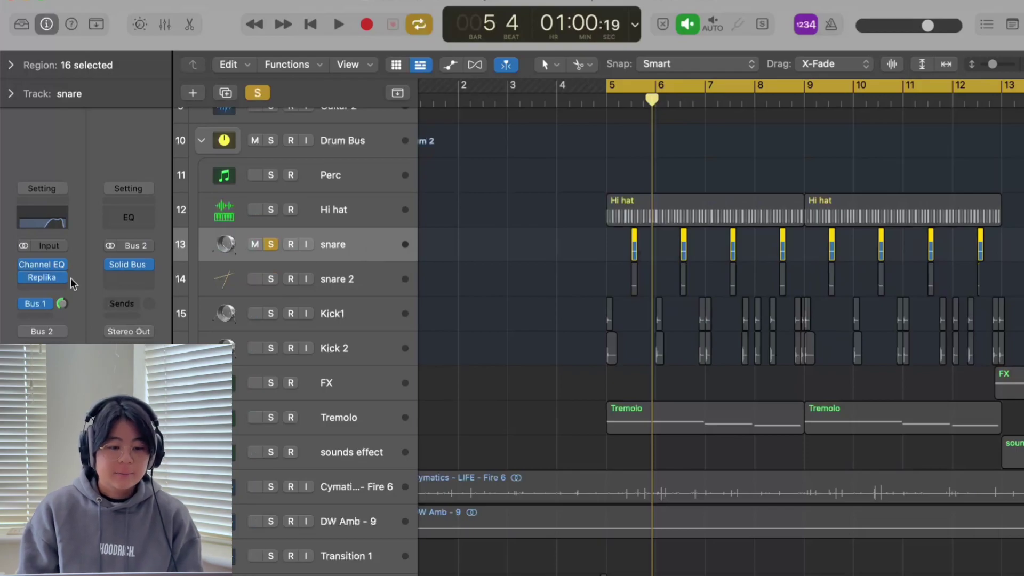
mouse_move(47, 281)
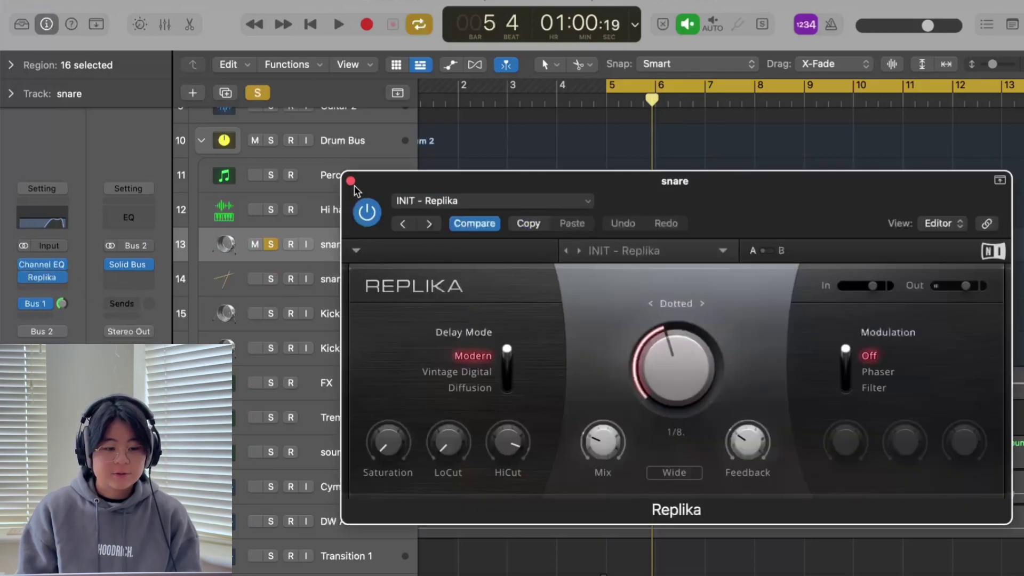
left_click(351, 181)
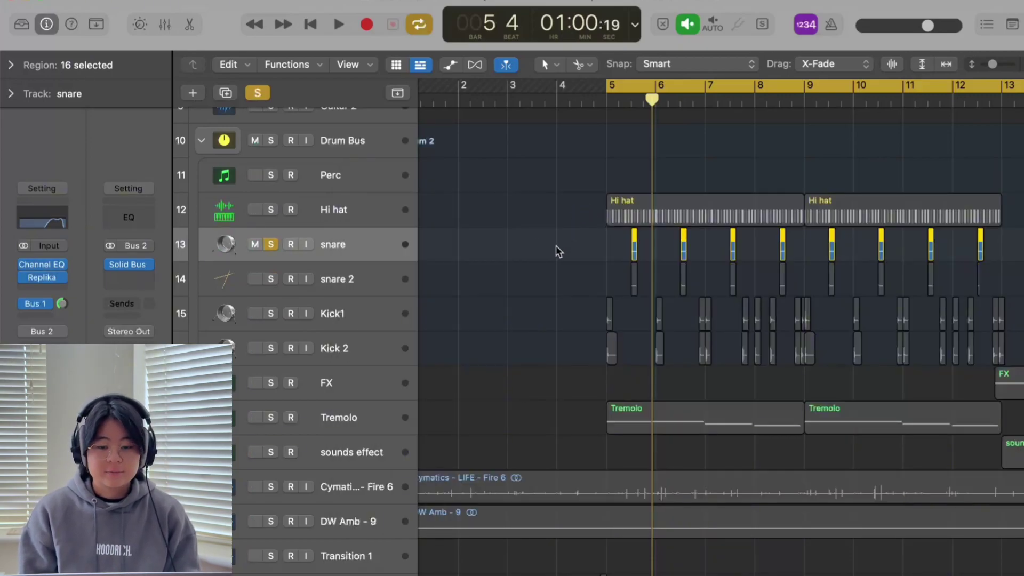
Step: Play the soloed snare from bar 5, briefly zooming in on bars 5–7, then stop
key("space")
key("super+Right")
key("super+Left")
key("super+Left")
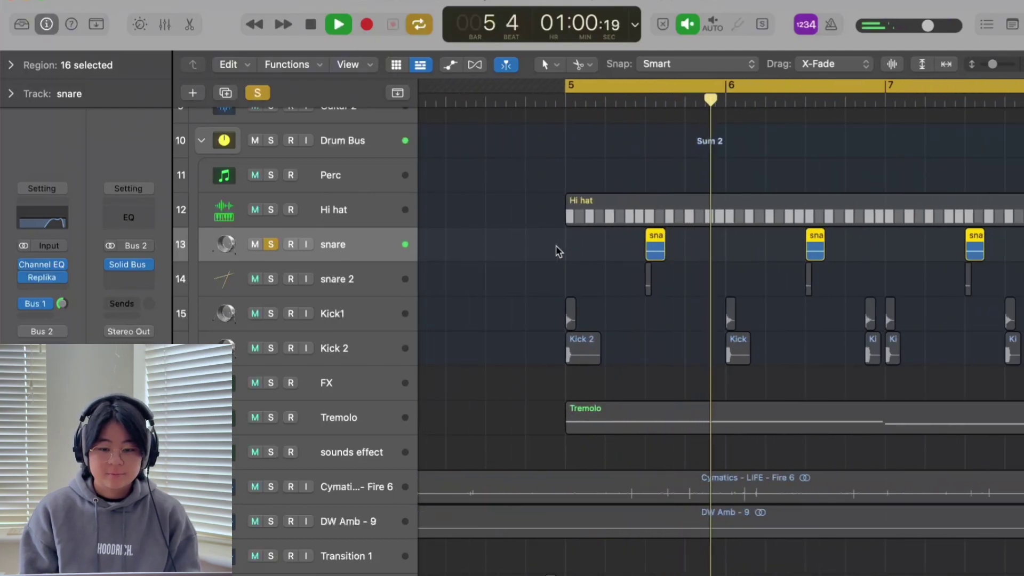
key("space")
Step: With Cycle off, play snare 2 from bar 5, then restart playback from a slightly earlier point
left_click(640, 99)
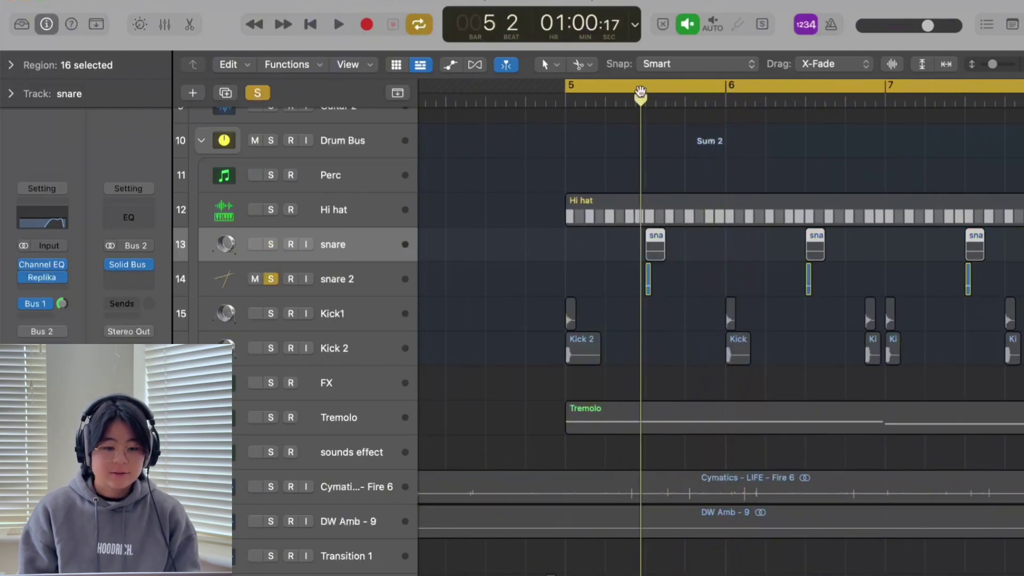
left_click(647, 88)
left_click(341, 274)
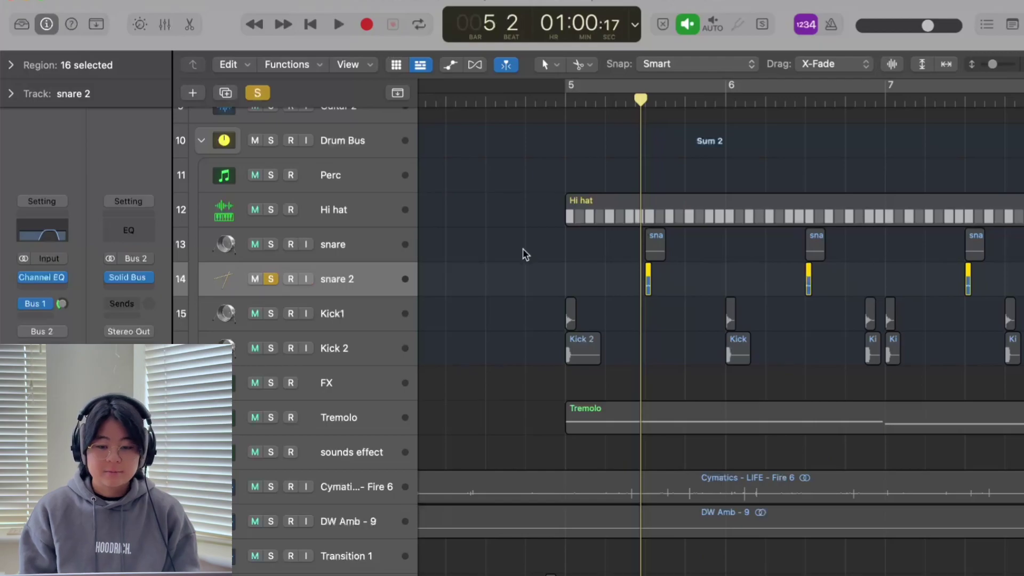
key("space")
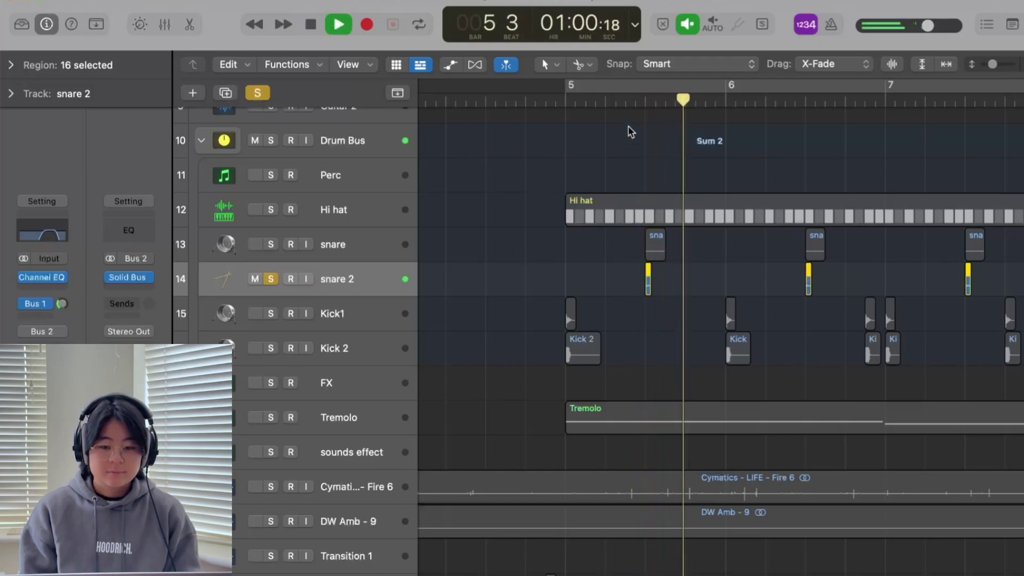
left_click(634, 101)
key("space")
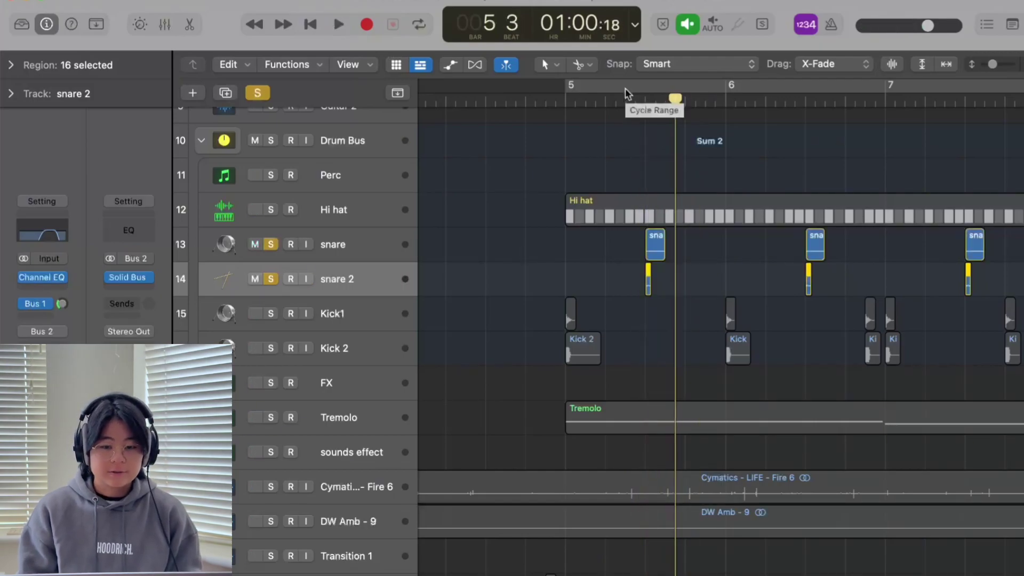
left_click(635, 101)
key("space")
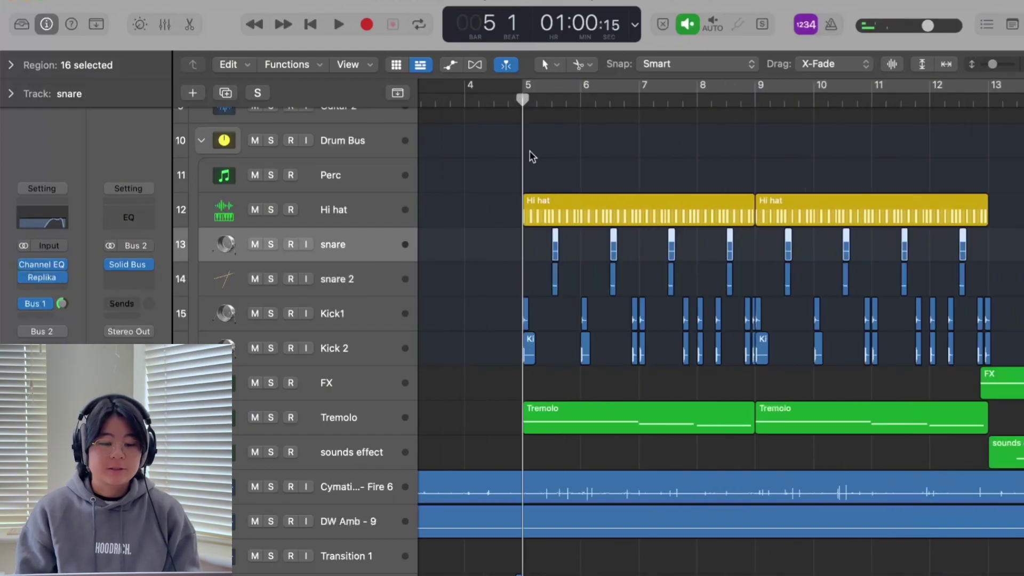
left_click(383, 320)
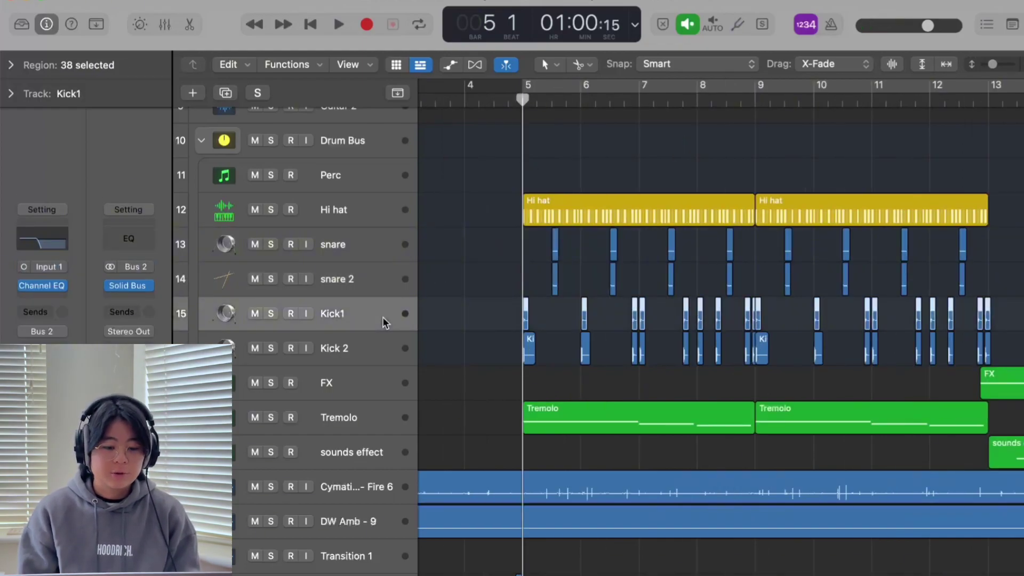
left_click(271, 313)
key("super+Right")
key("super+Right")
key("super+Right")
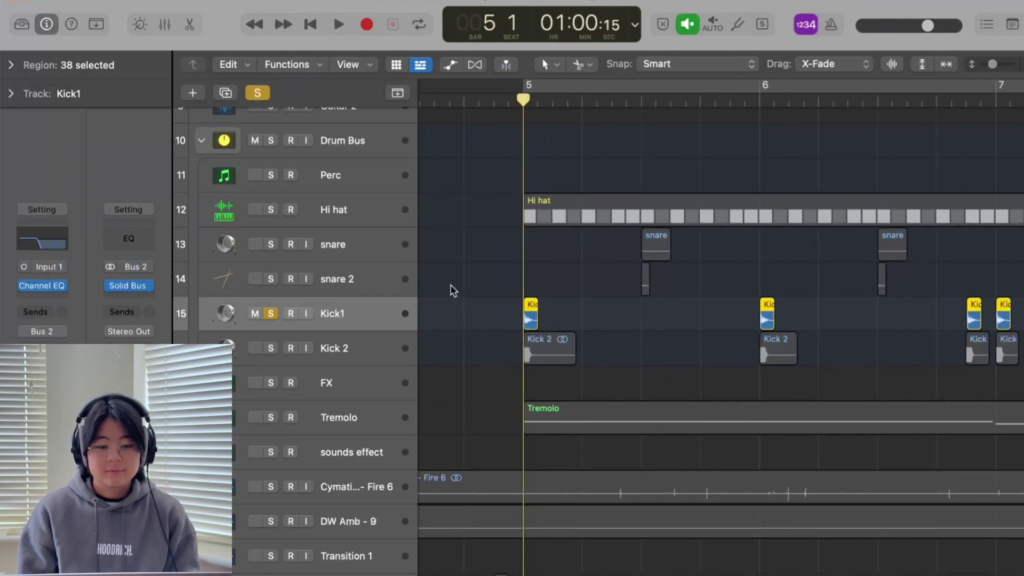
key("space")
key("space")
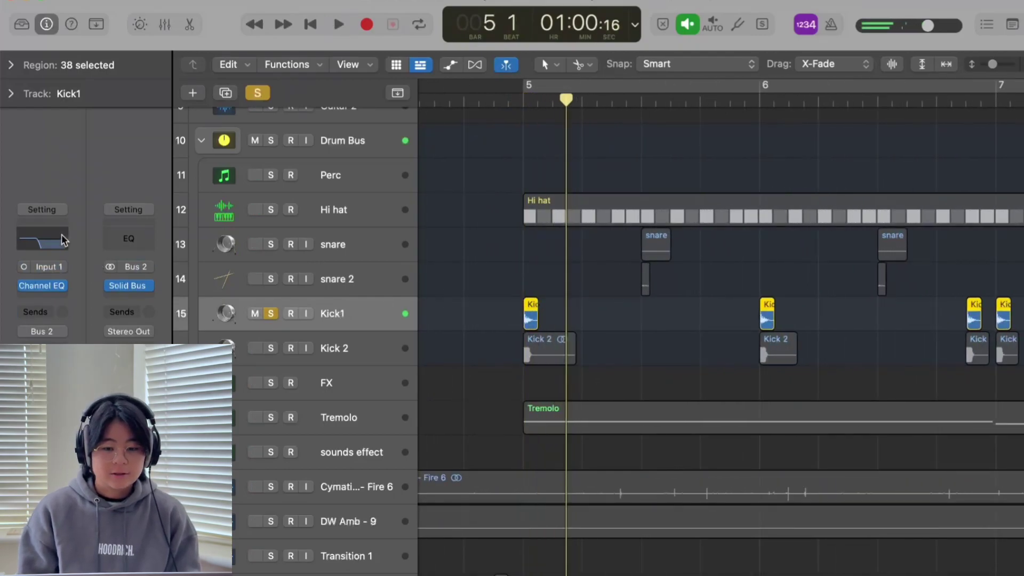
left_click(62, 240)
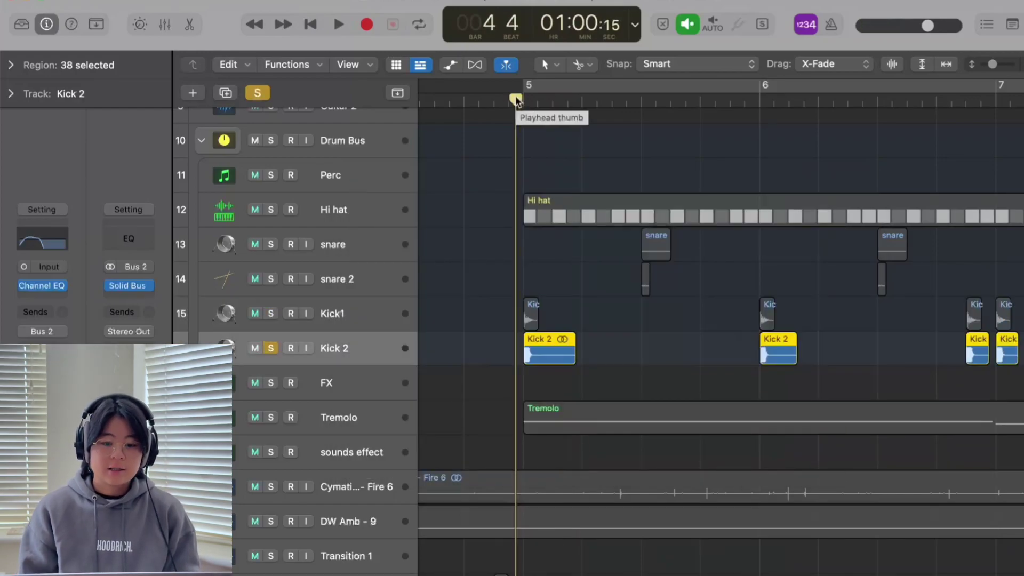
key("space")
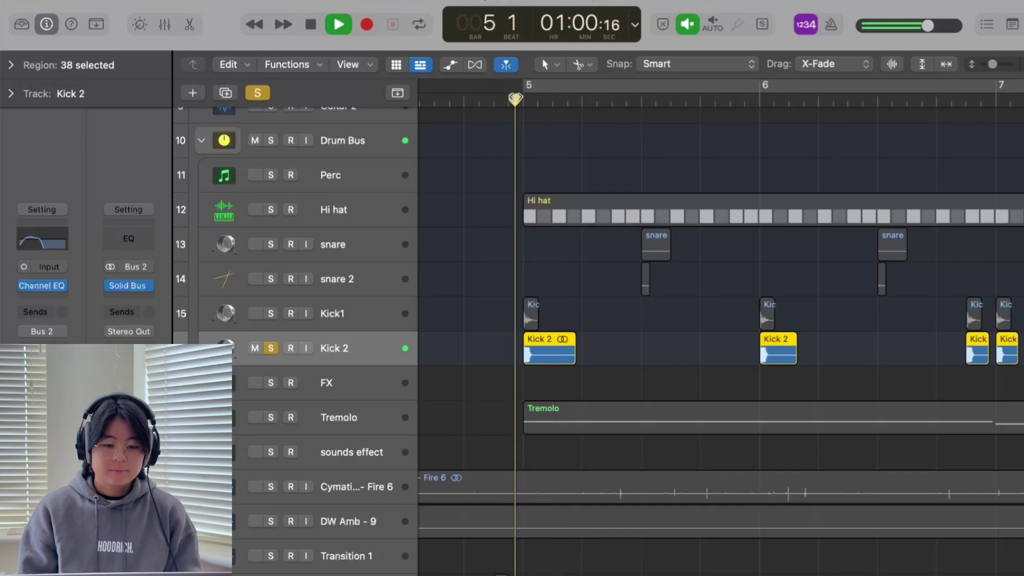
key("space")
left_click(270, 313)
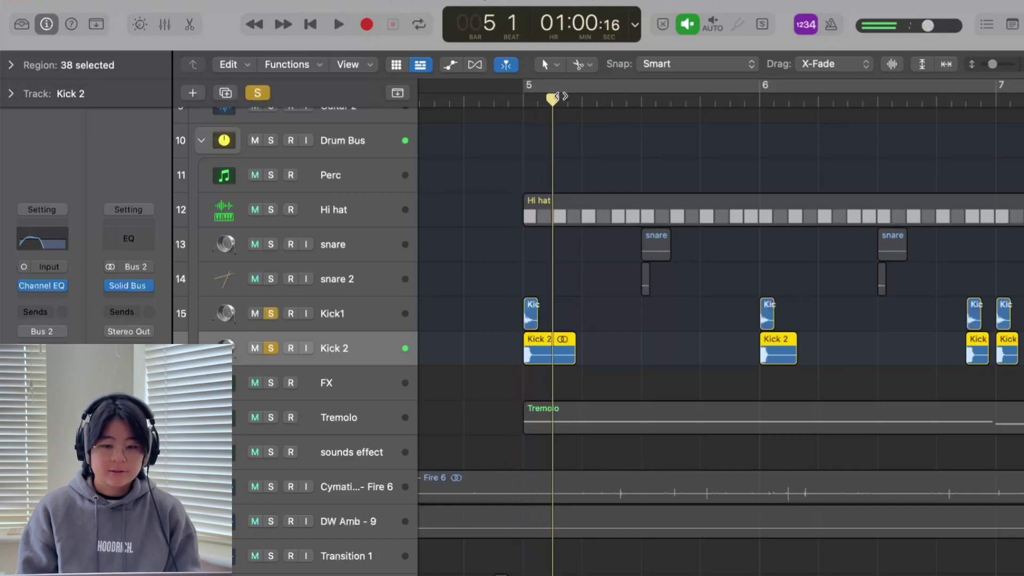
left_click_drag(560, 96, 516, 98)
key("space")
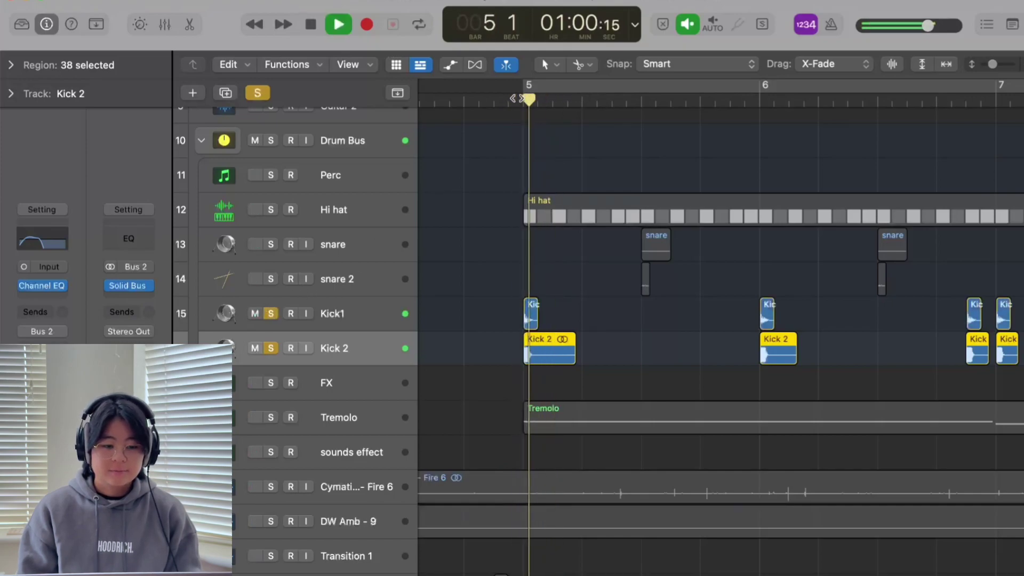
key("space")
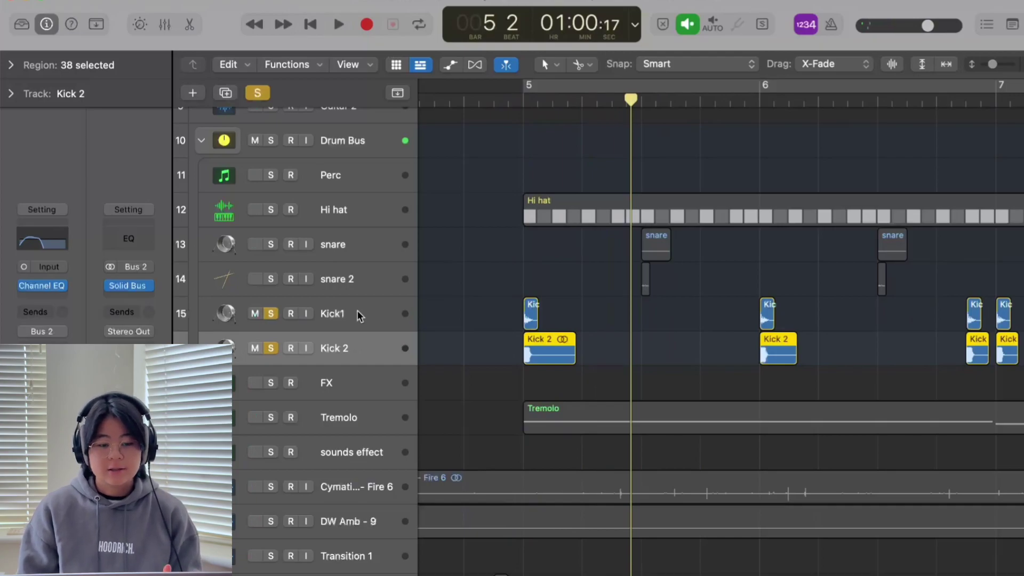
left_click(357, 317)
key("Down")
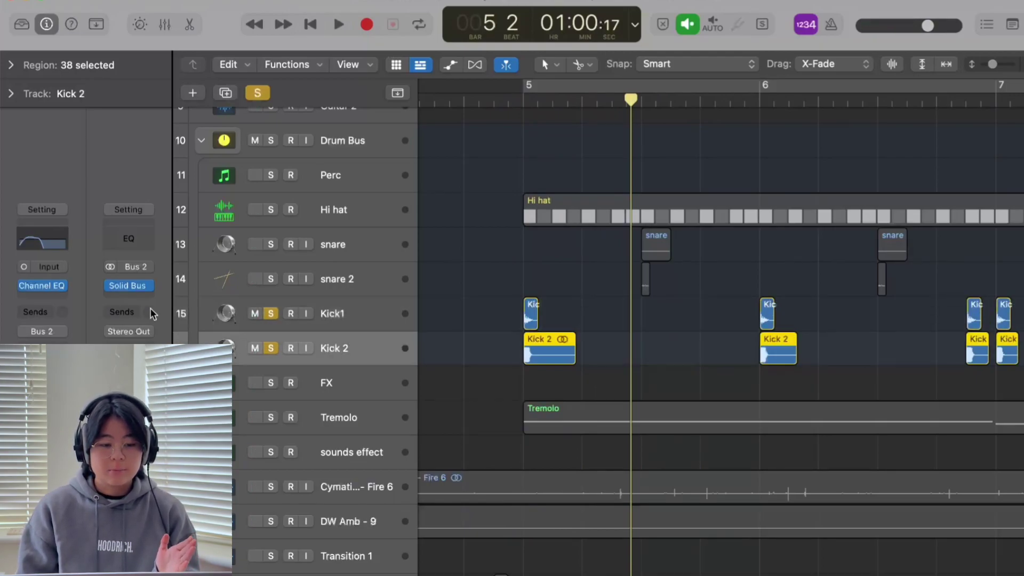
left_click(322, 315)
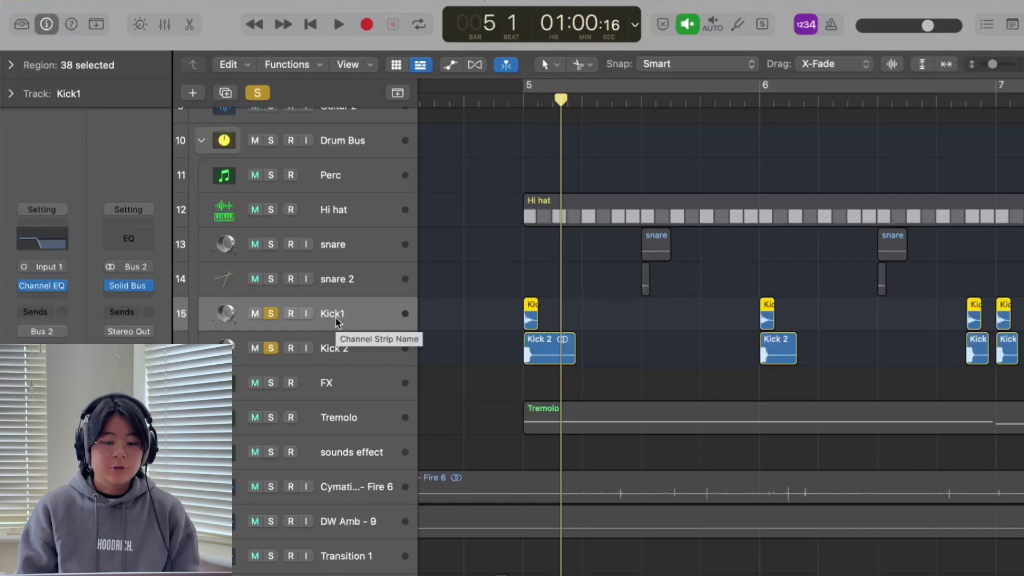
left_click(23, 267)
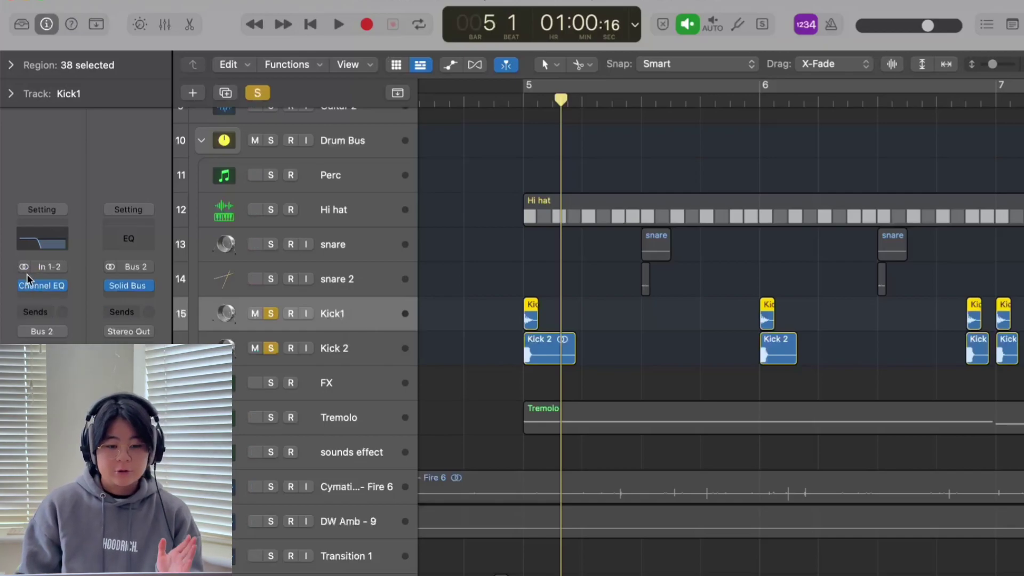
left_click(26, 273)
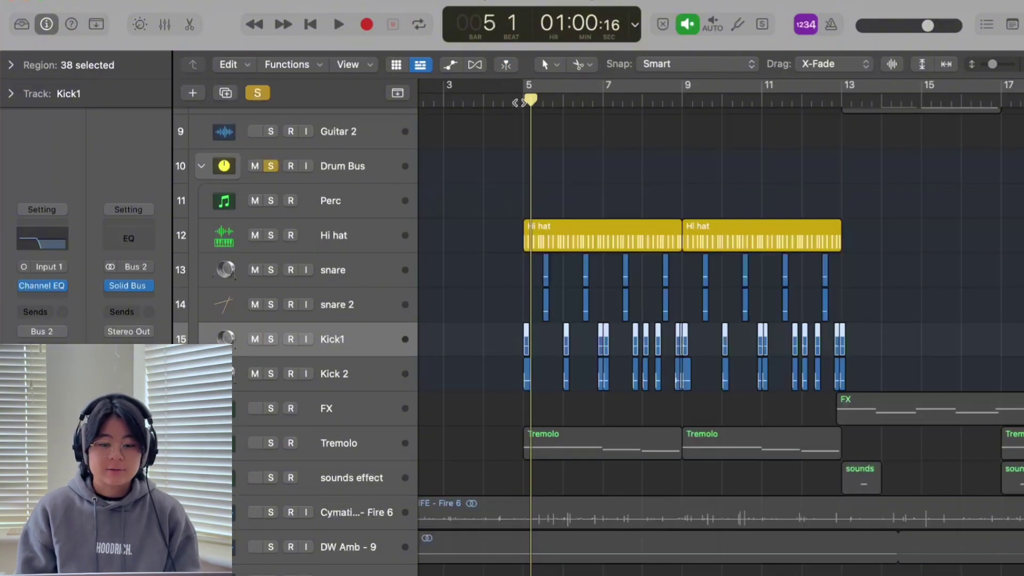
Step: Play the soloed drums from bar 5
left_click(524, 103)
key("space")
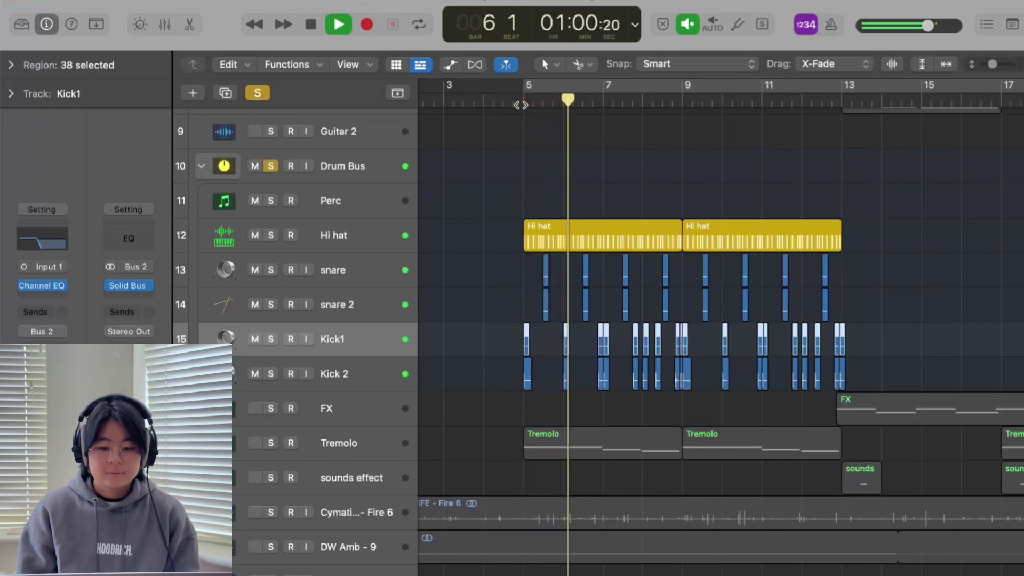
scroll(720, 320, "right", 2)
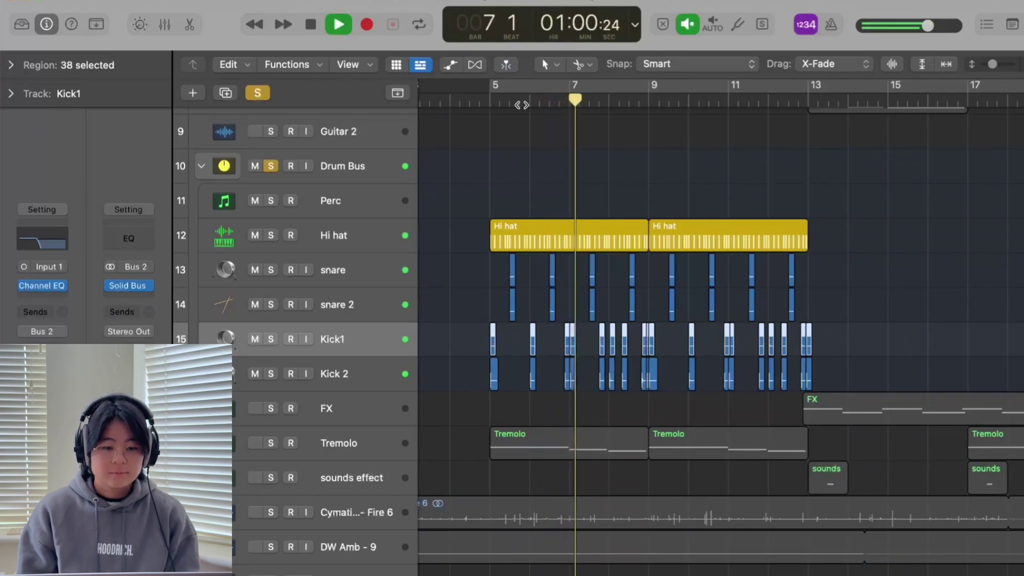
Step: Check the Drum Bus's Solid Bus Comp, then enable Cycle and replay the drums from bar 5
left_click(341, 166)
key("space")
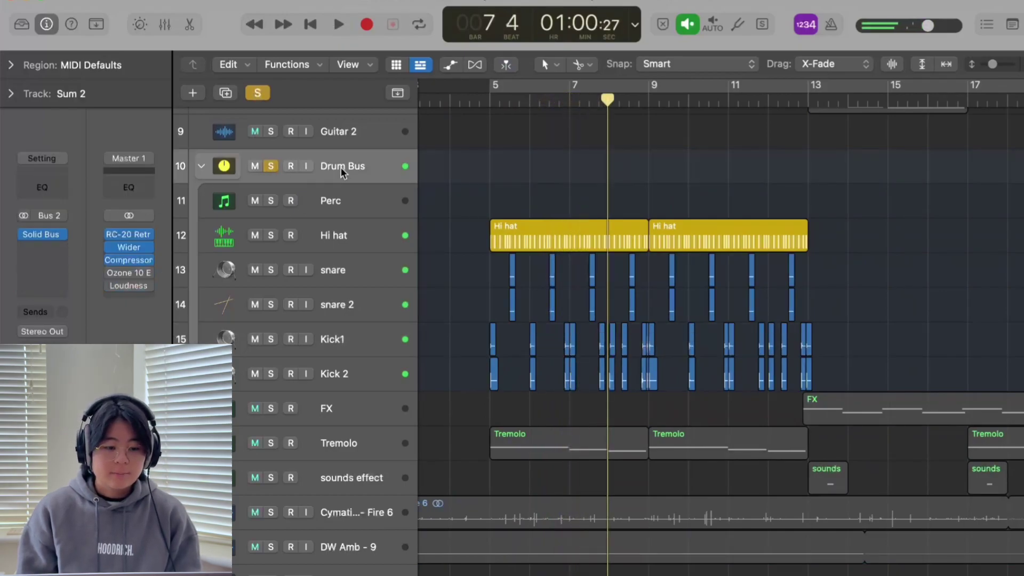
left_click(45, 237)
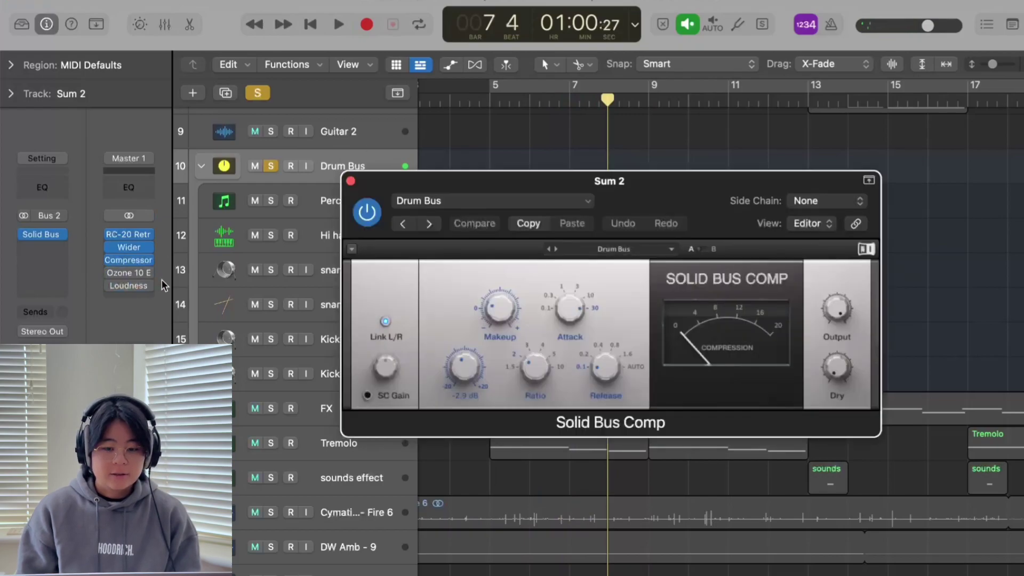
left_click(350, 181)
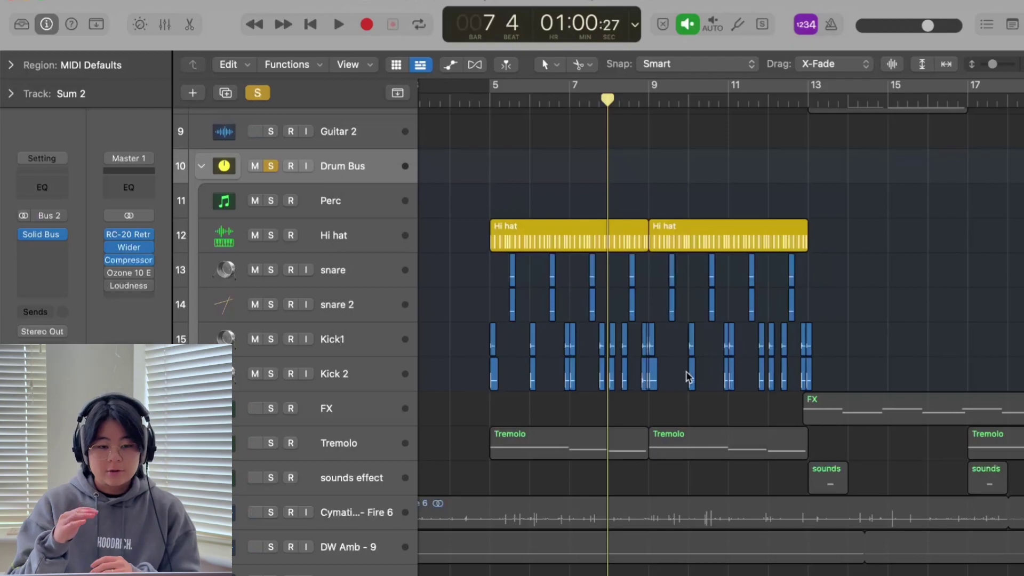
key("c")
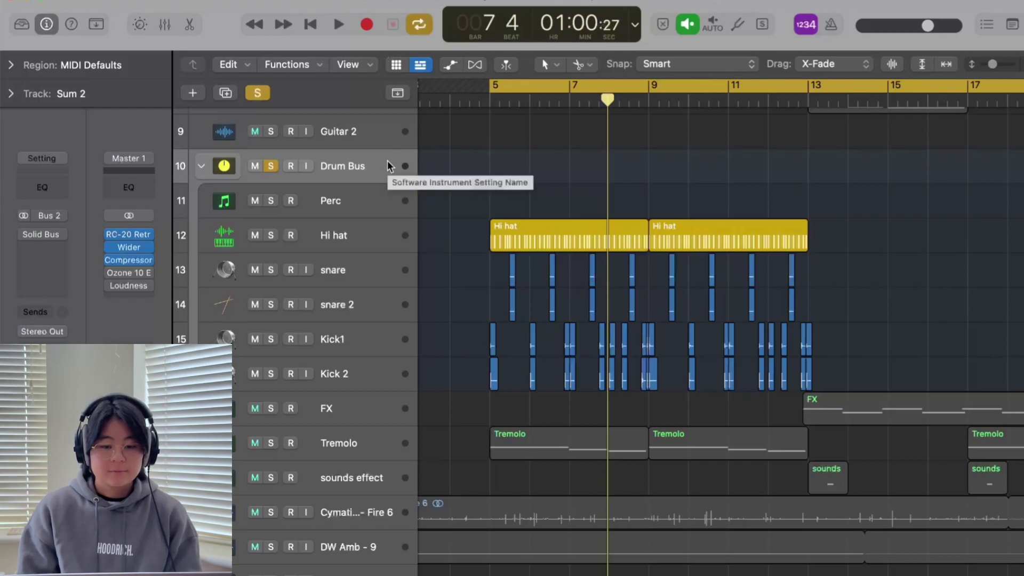
key("space")
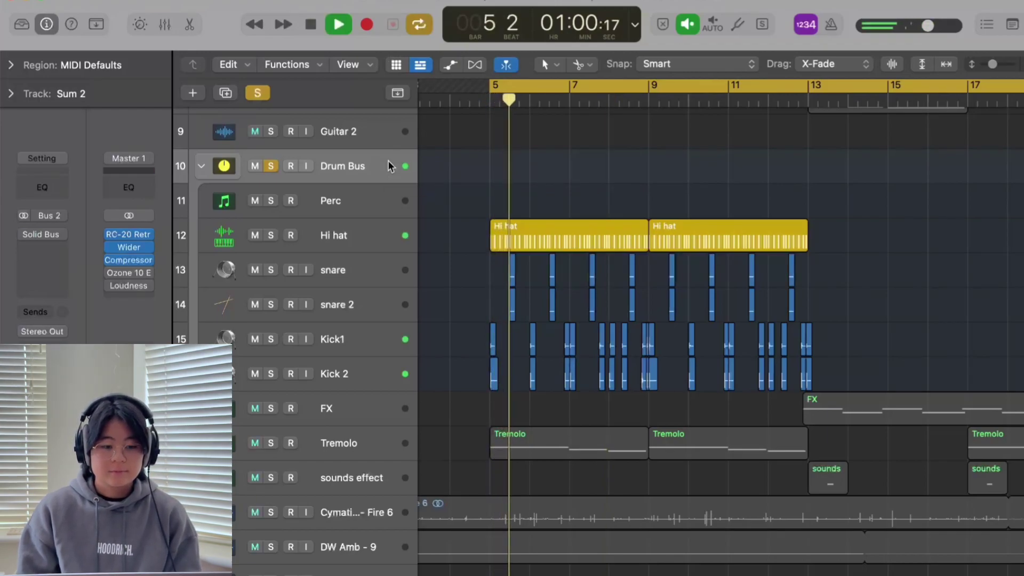
Step: Let playback run on to bar 21 with the Drum Bus no longer soloed
mouse_move(27, 234)
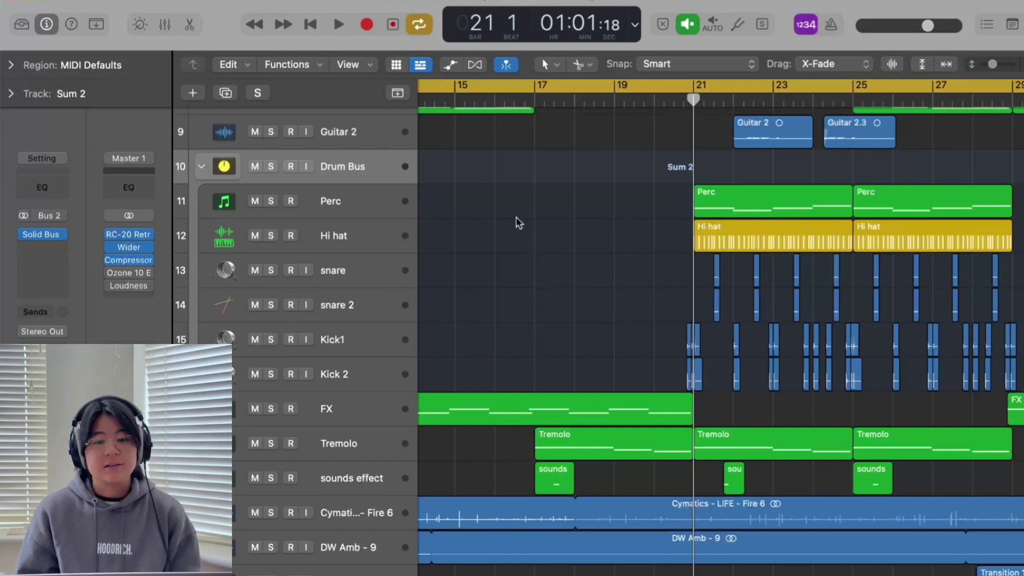
Step: Solo the Perc track and browse its Kontakt Percussion Ensemble presets
left_click(515, 216)
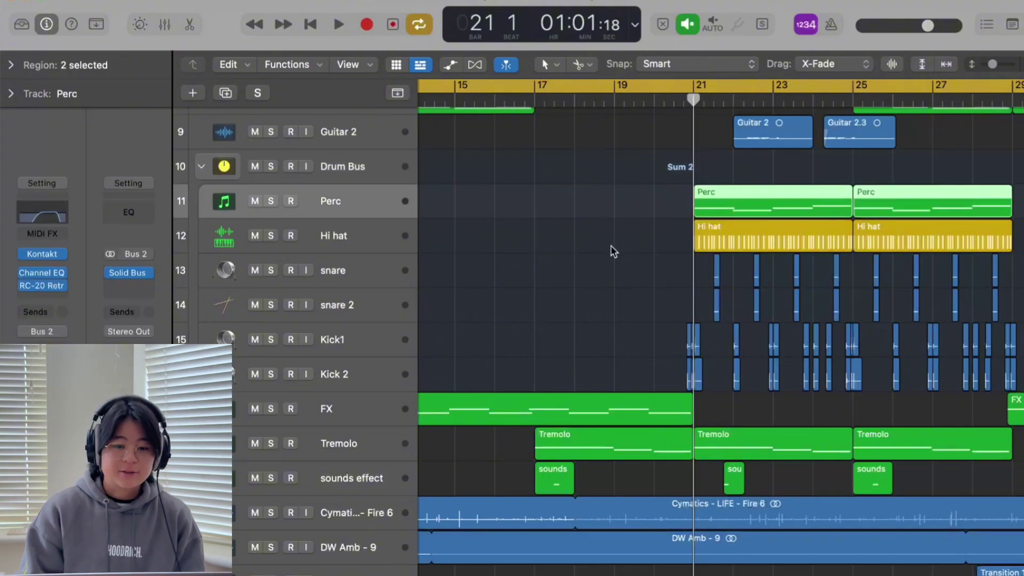
key("s")
scroll(586, 224, "right", 2)
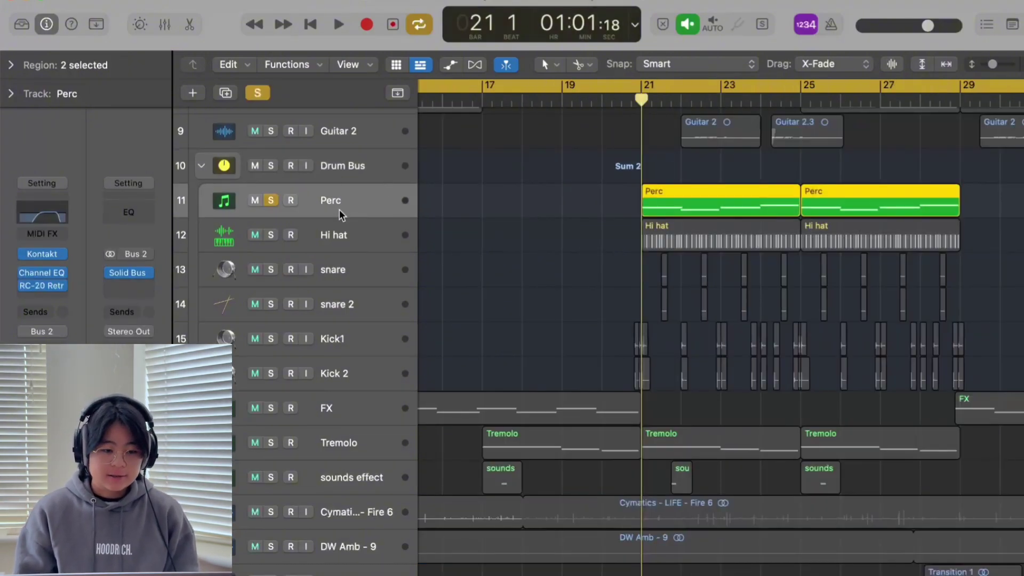
mouse_move(64, 258)
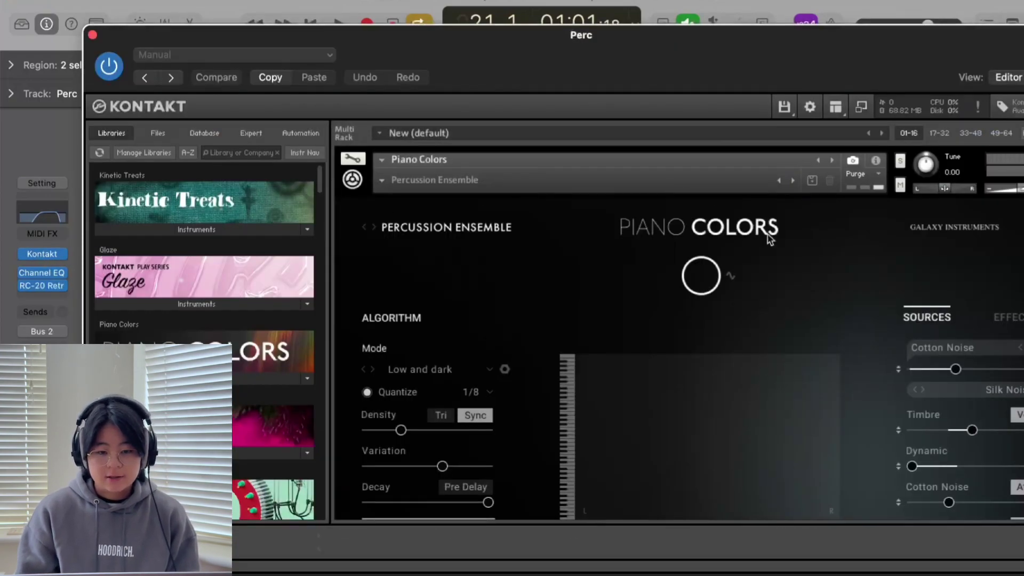
scroll(651, 233, "down", 1)
scroll(579, 224, "down", 1)
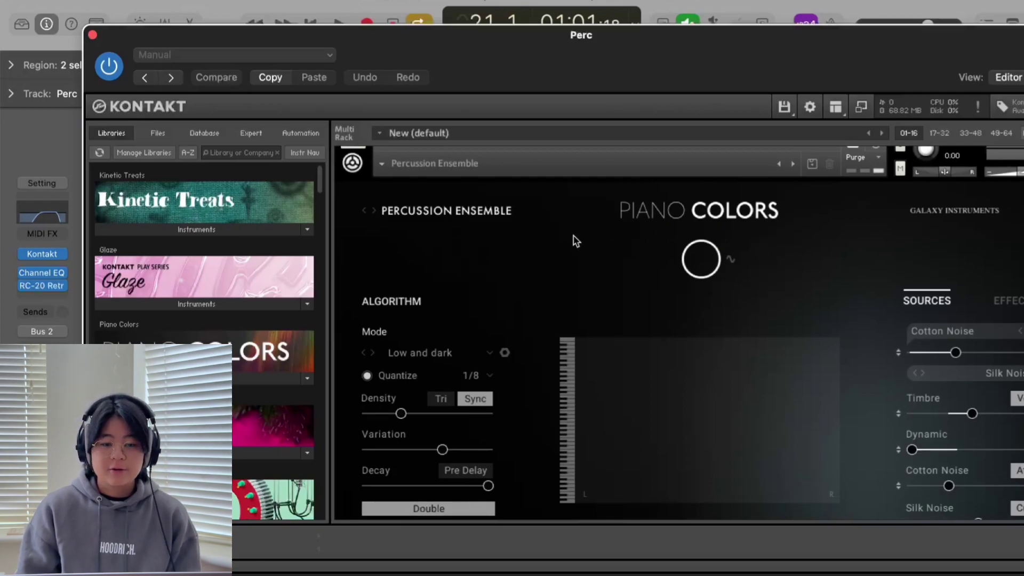
left_click(384, 162)
mouse_move(396, 178)
mouse_move(479, 173)
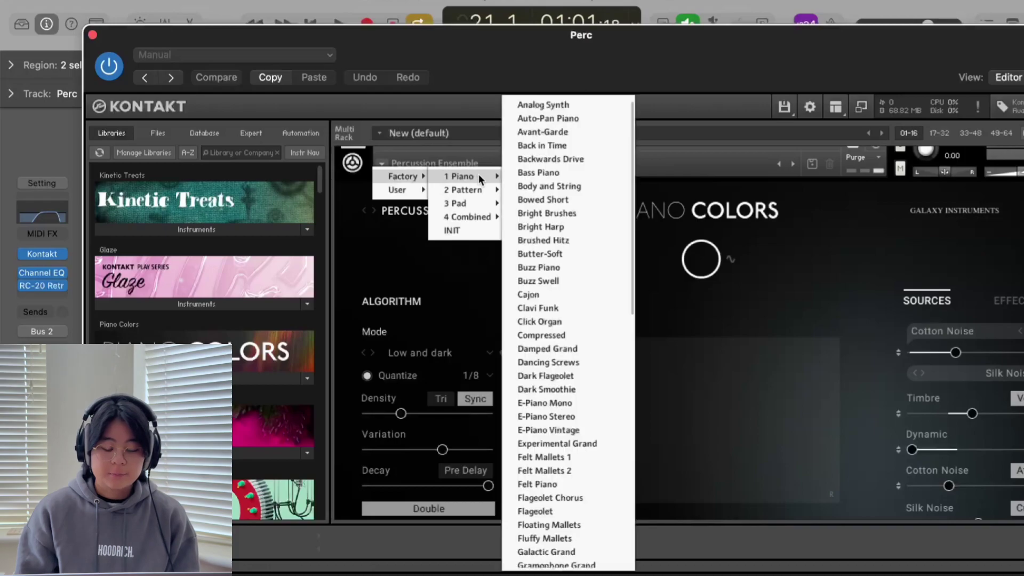
mouse_move(491, 191)
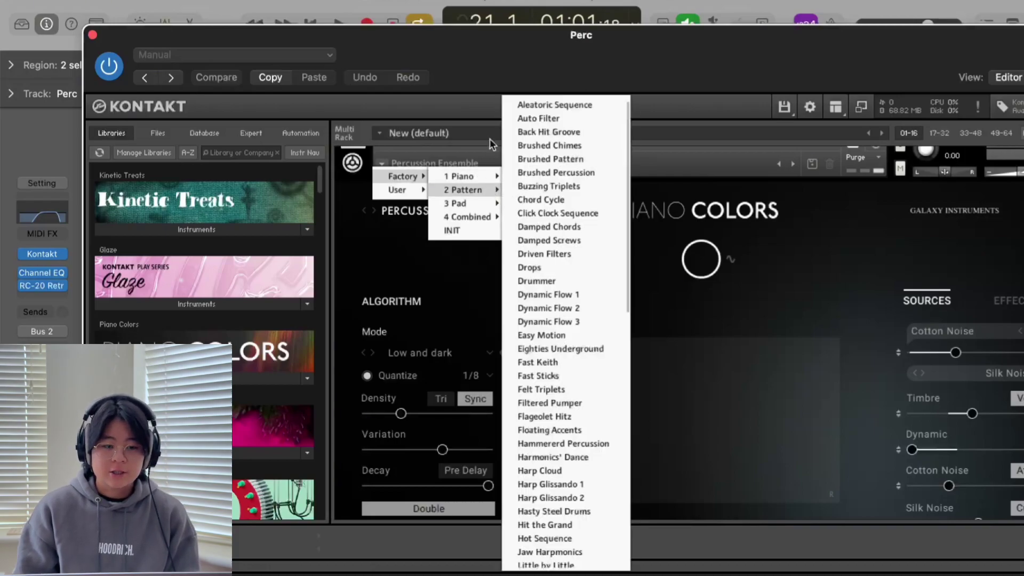
left_click(93, 35)
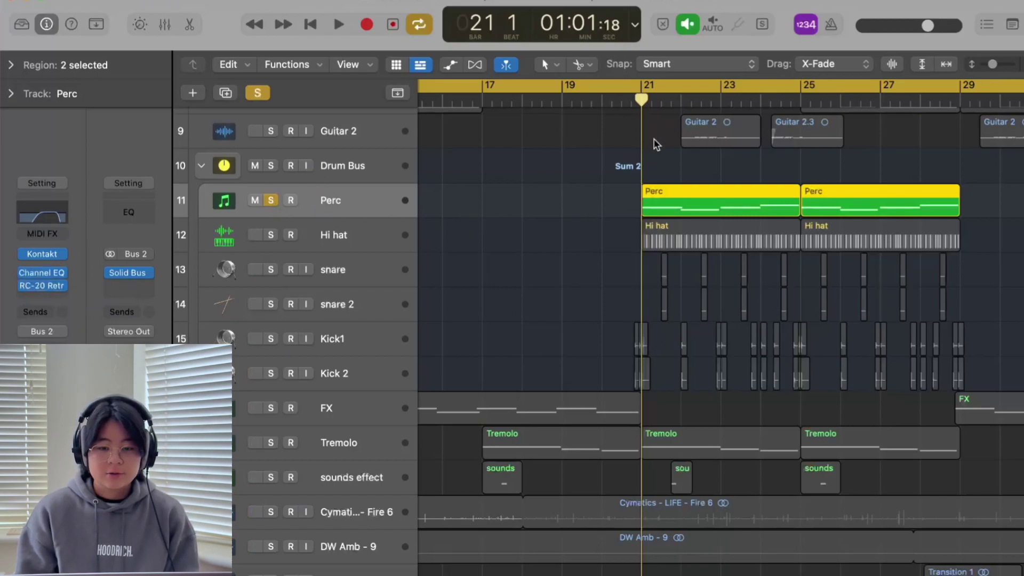
Step: Turn off Cycle, play Perc from bar 21 while checking its RC-20 Retro Color, then stop
left_click(651, 87)
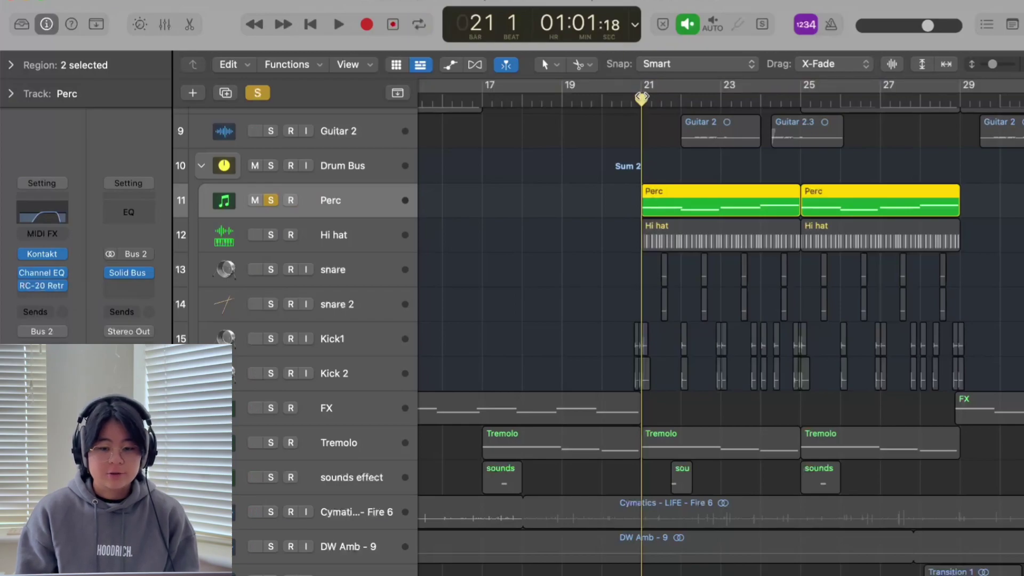
key("space")
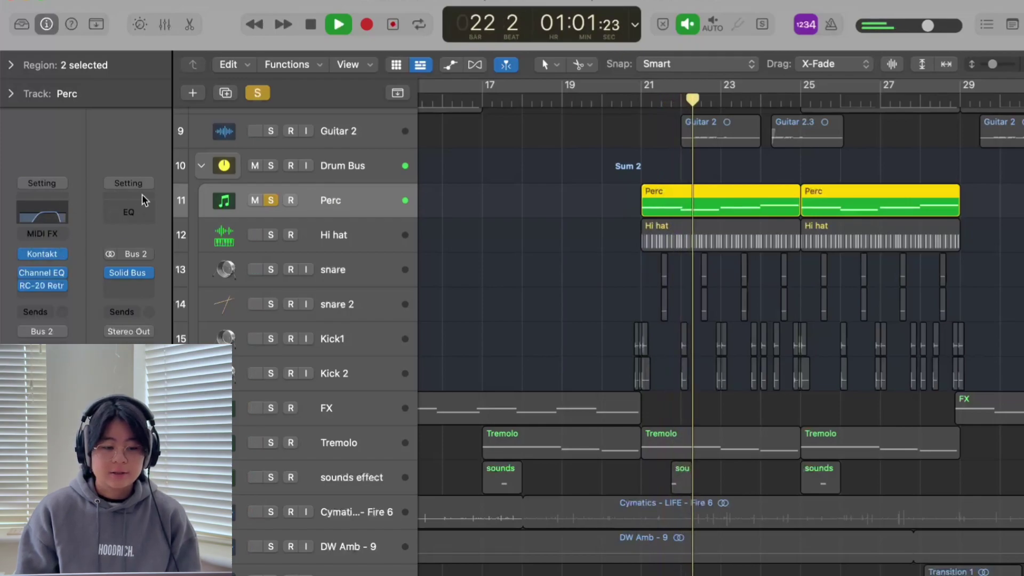
left_click(42, 285)
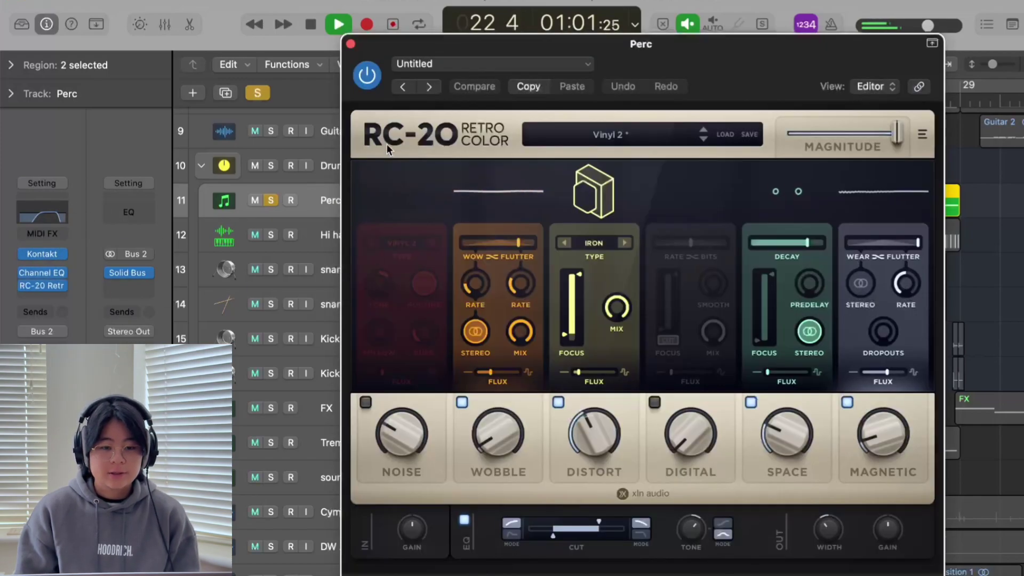
left_click(351, 43)
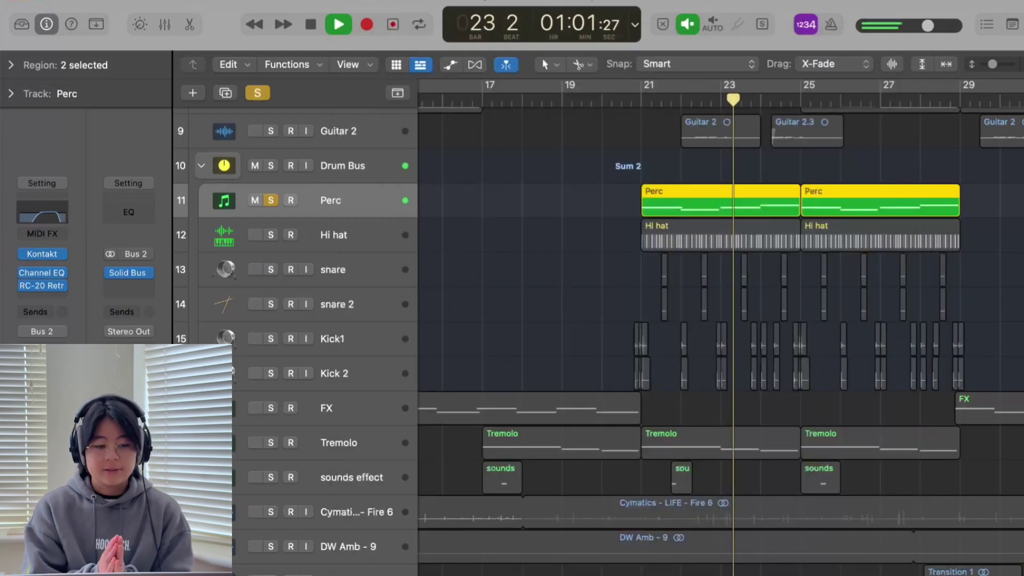
key("space")
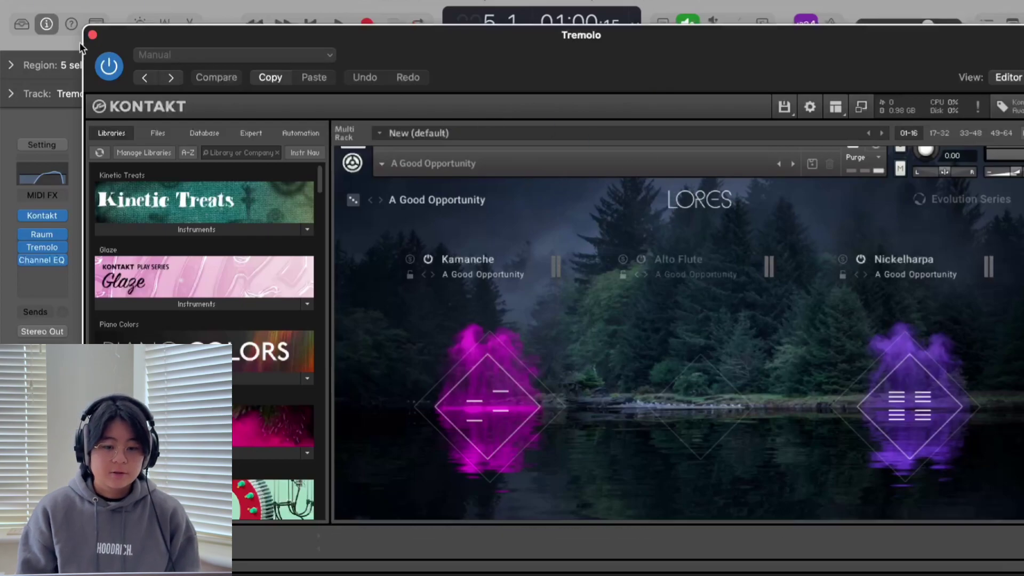
Step: Close Tremolo's Kontakt and review its Raum reverb and Tremolo effect settings
left_click(92, 34)
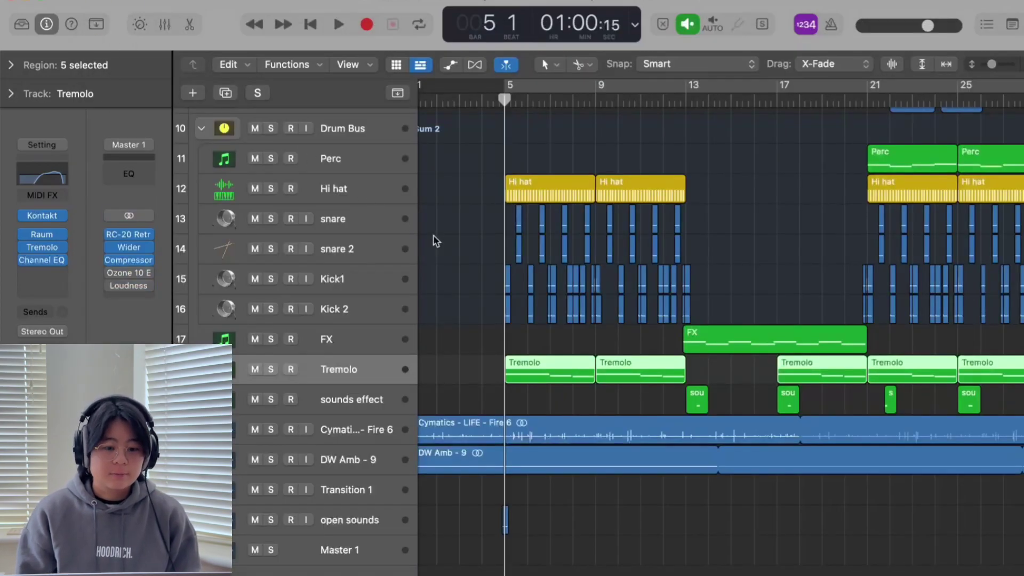
left_click(41, 234)
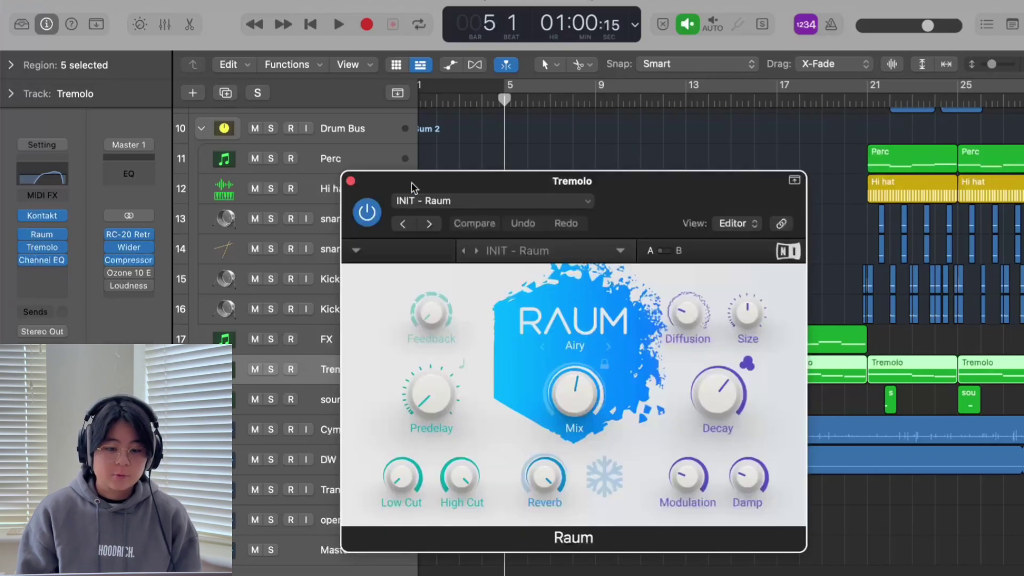
left_click(351, 179)
left_click(40, 247)
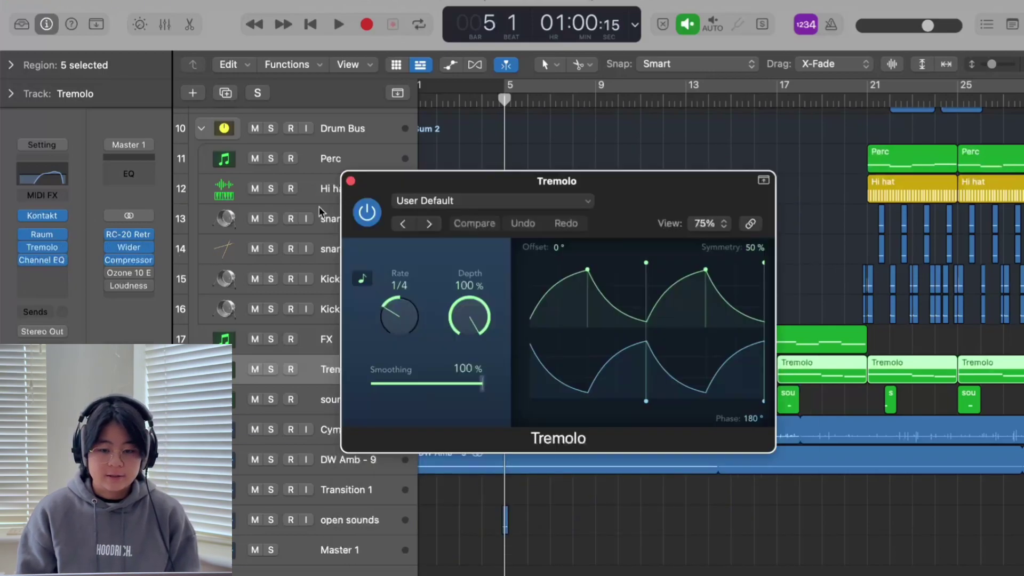
left_click(351, 180)
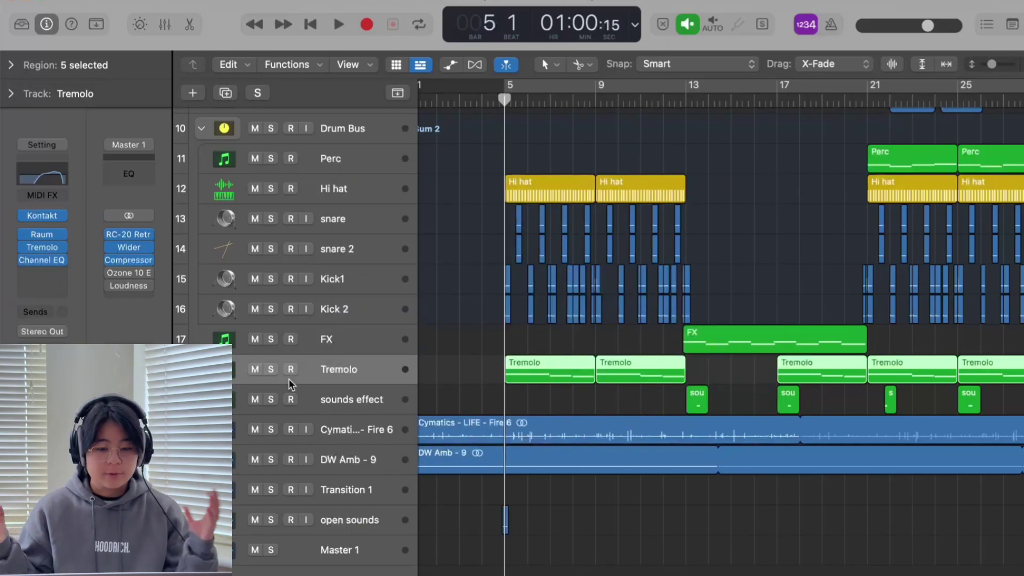
Step: Play the Tremolo track soloed, stop, then clear the solo
left_click(270, 368)
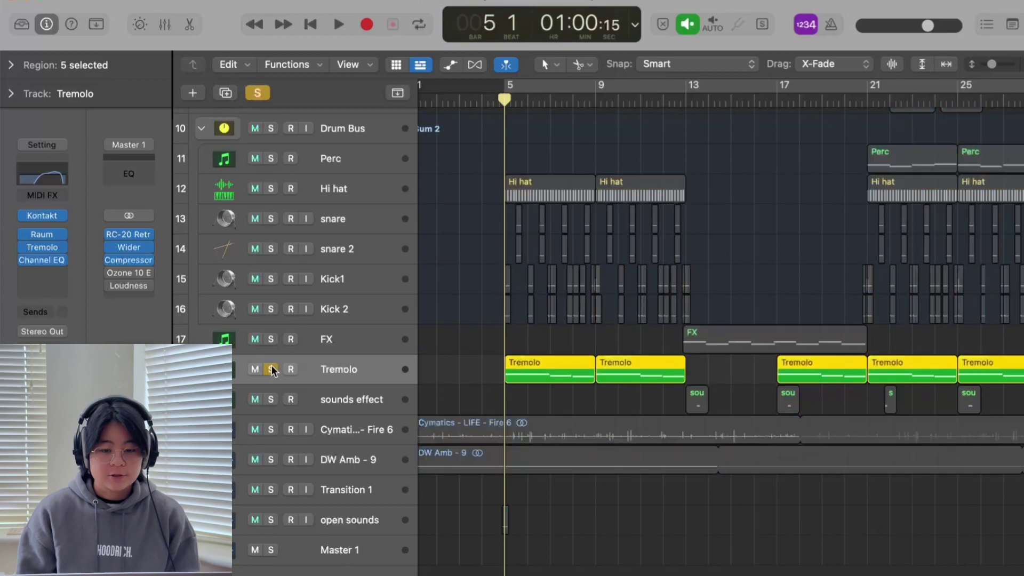
key("space")
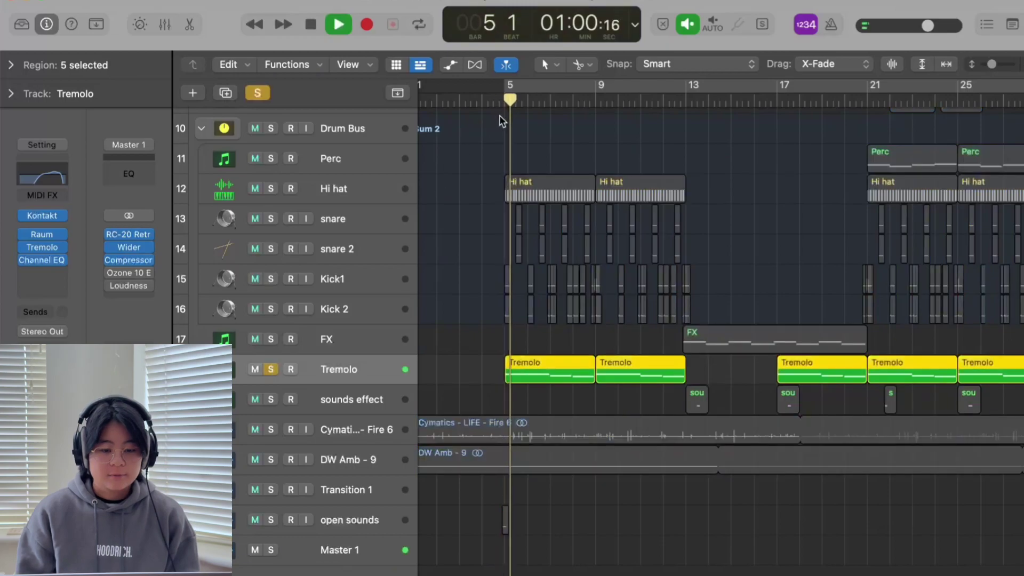
mouse_move(24, 245)
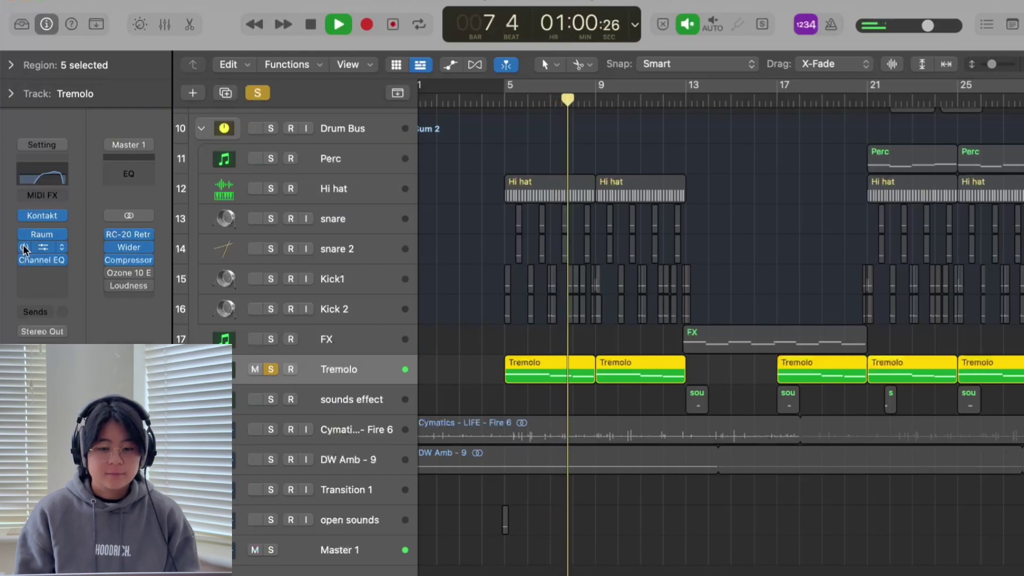
key("space")
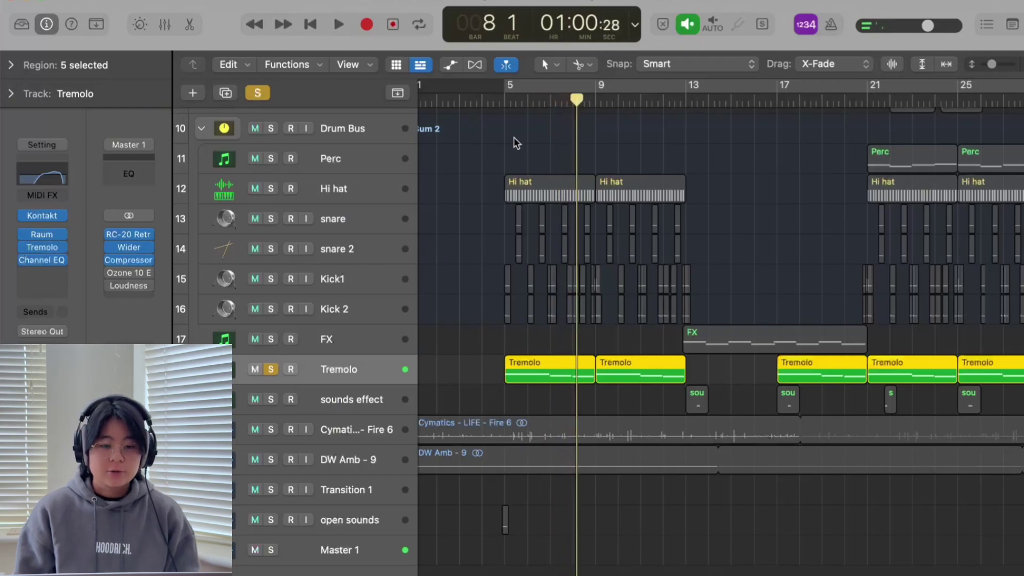
left_click(262, 95)
scroll(614, 253, "right", 3)
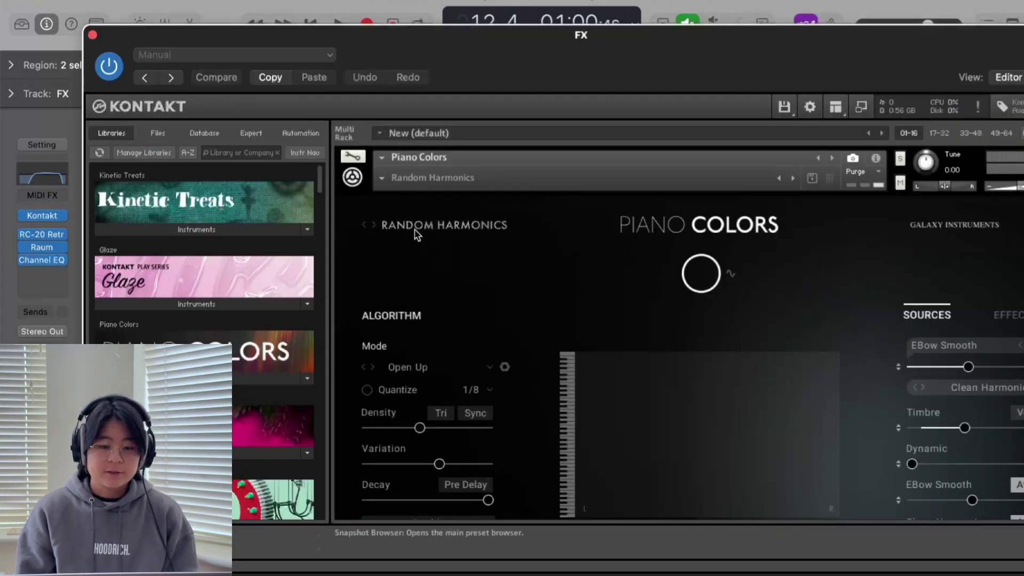
Step: Close Piano Colors, then solo the FX track and play it from bar 13
left_click(93, 35)
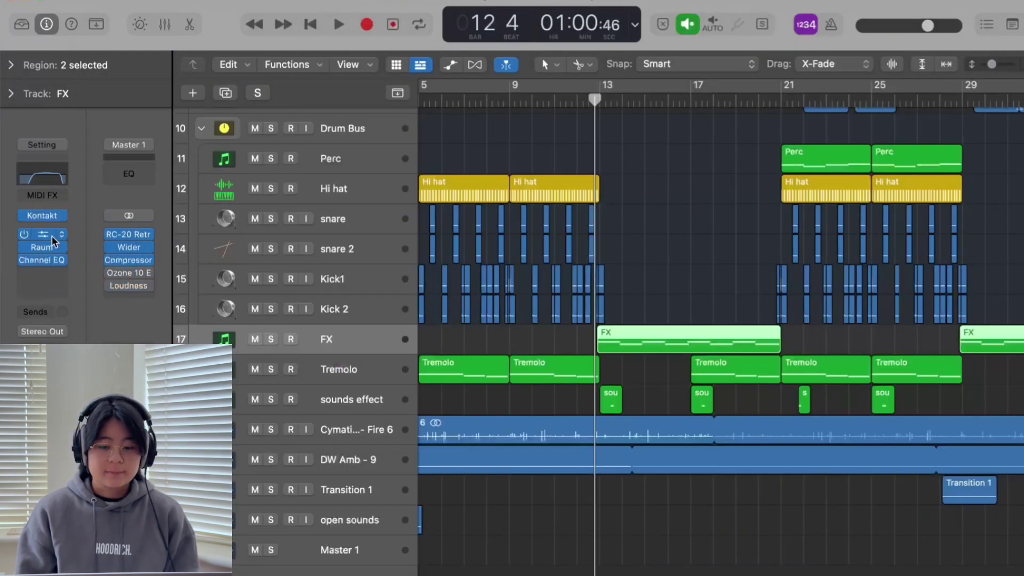
left_click(600, 101)
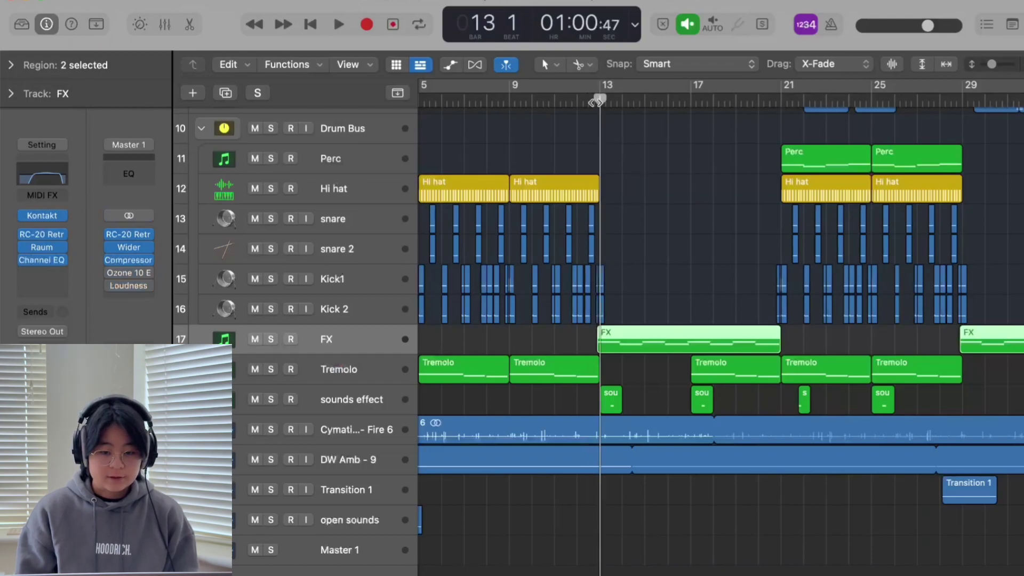
key("s")
key("space")
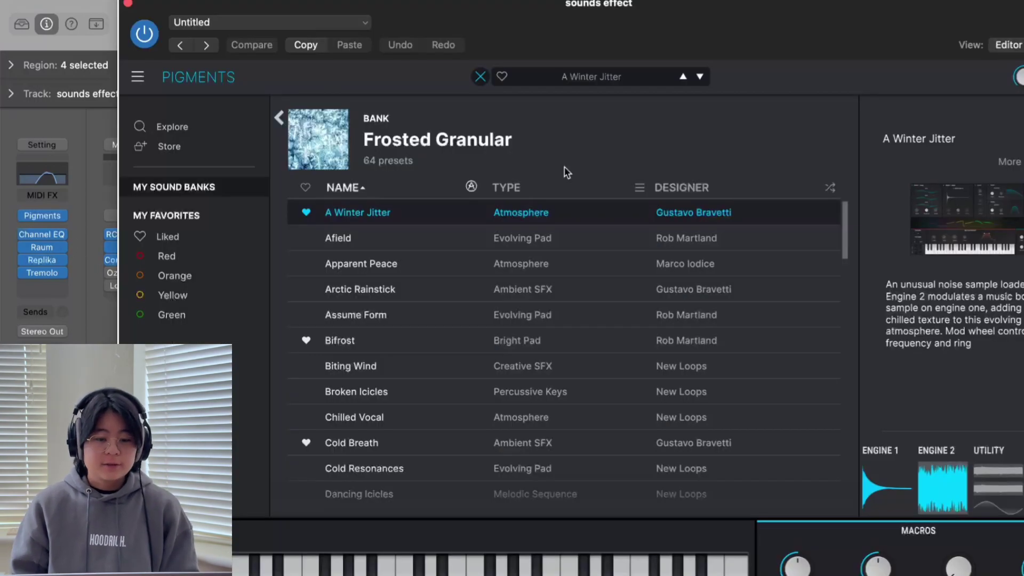
Step: Close the Pigments window and solo the sounds effect track
scroll(343, 304, "down", 10)
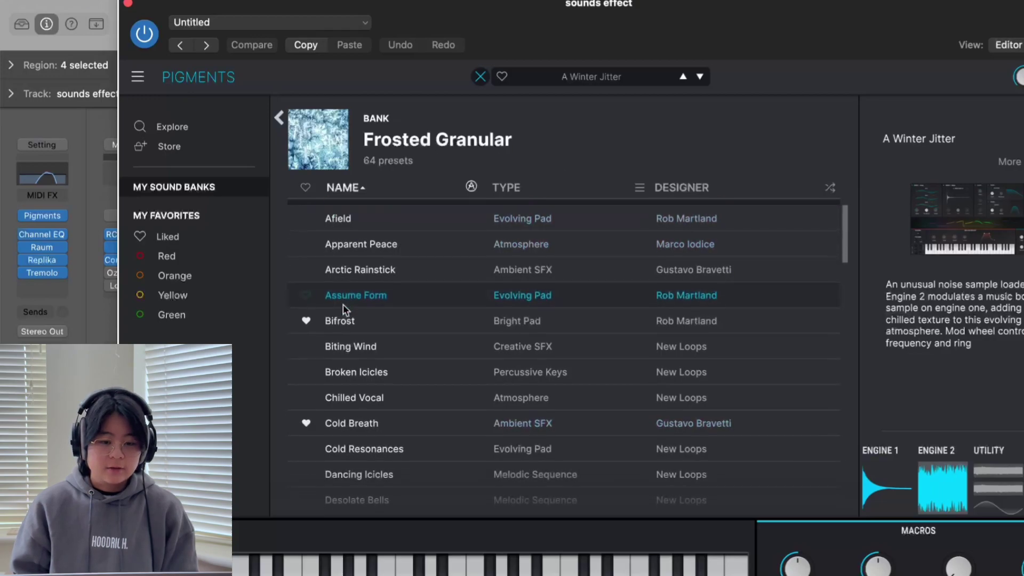
scroll(344, 306, "up", 7)
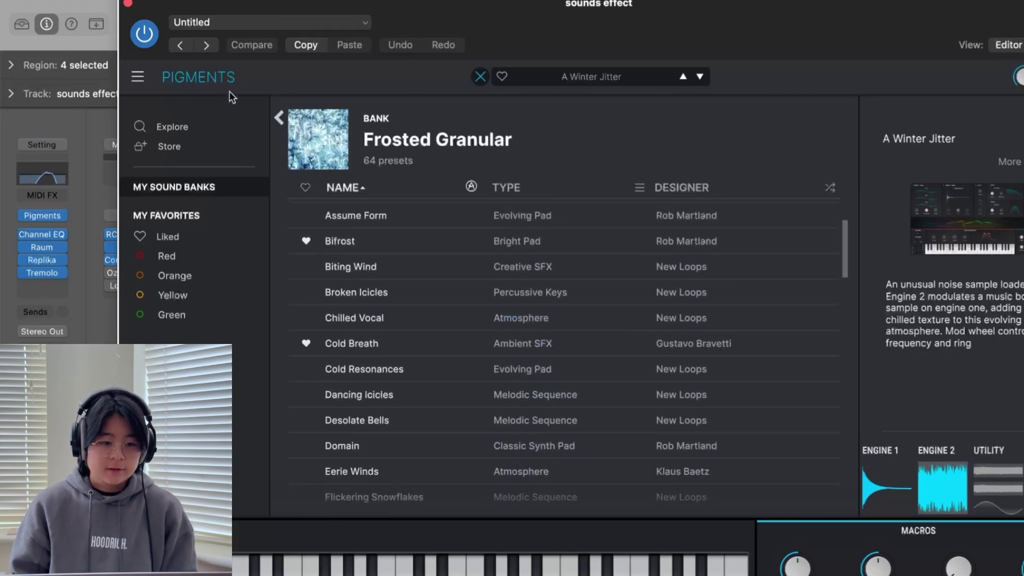
left_click(128, 4)
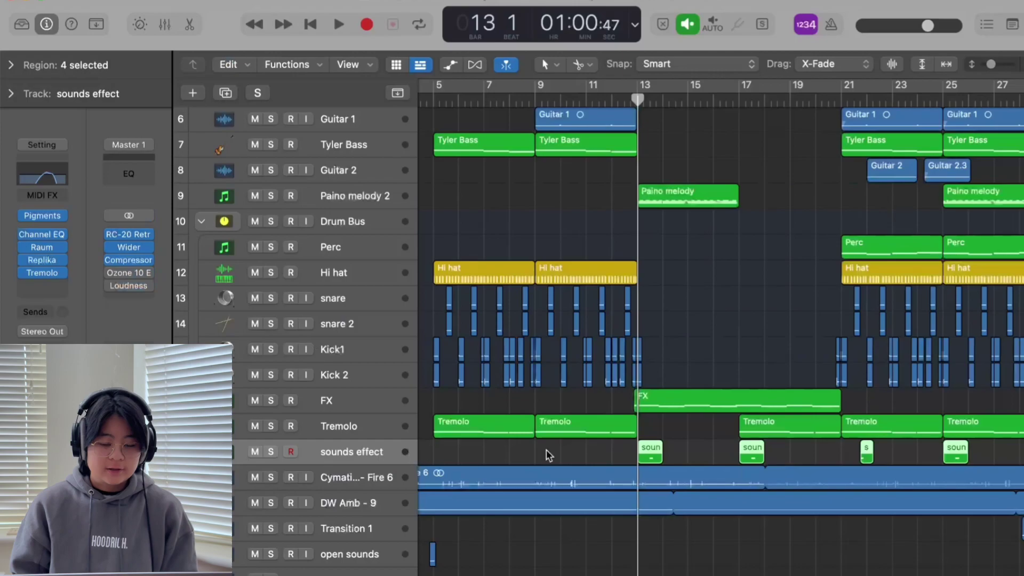
left_click(272, 449)
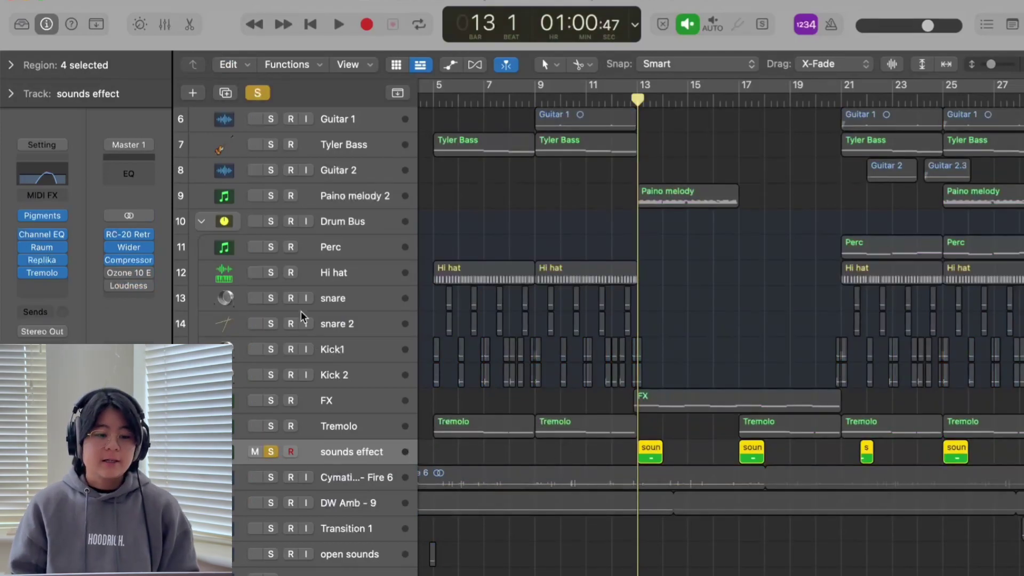
Step: Review the sounds effect track's Channel EQ, Replika and Tremolo insert settings
left_click(40, 235)
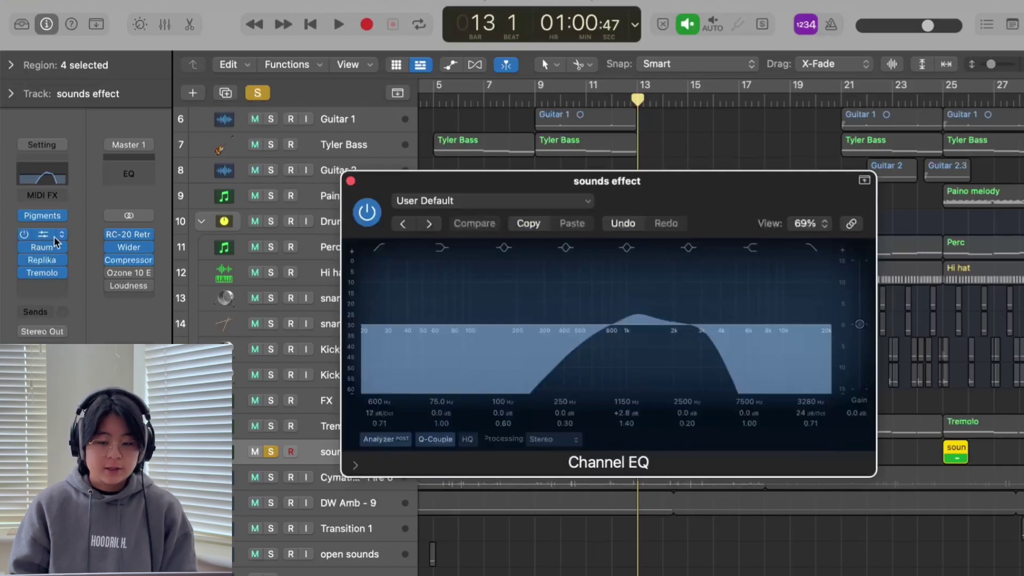
left_click(351, 182)
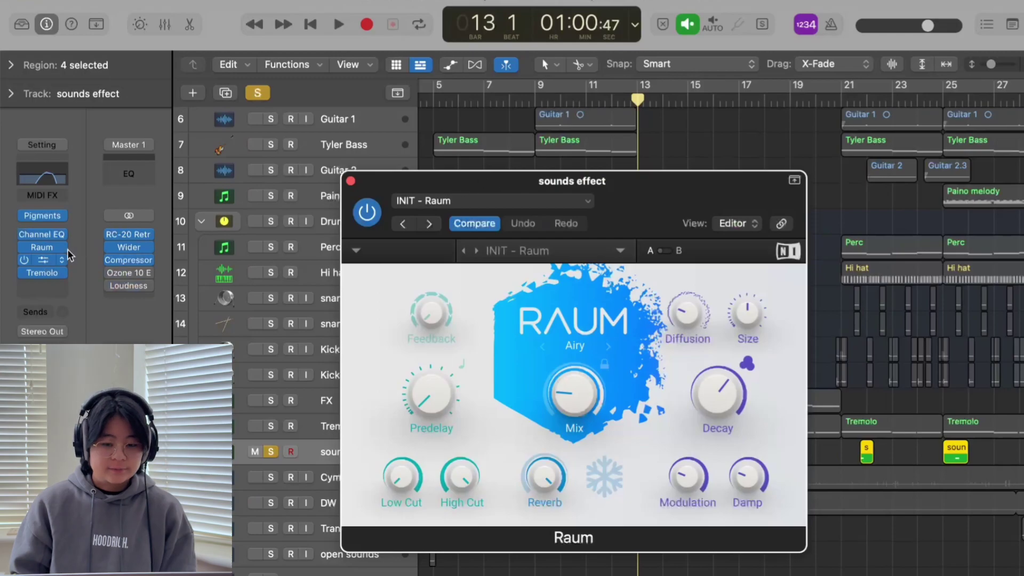
left_click(46, 259)
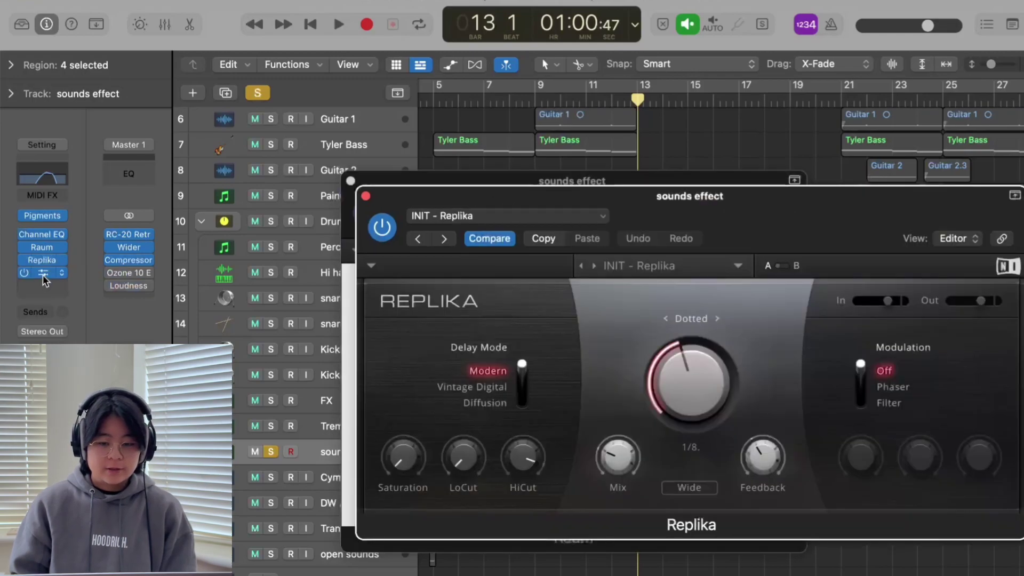
left_click(42, 273)
left_click(381, 211, "alt")
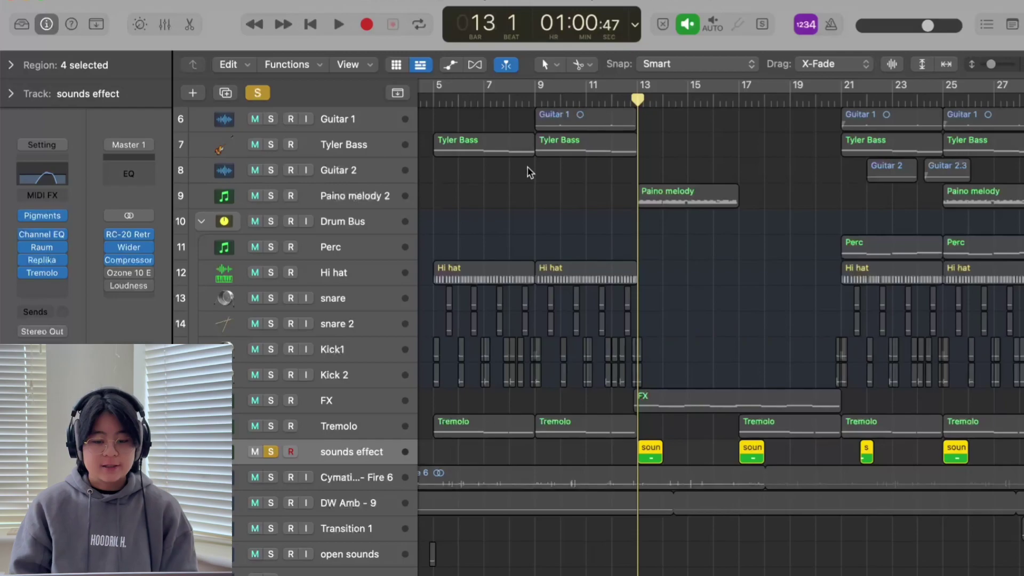
Step: Play the sounds effect track solo, then clear all solos and play the full arrangement from bar 13
key("space")
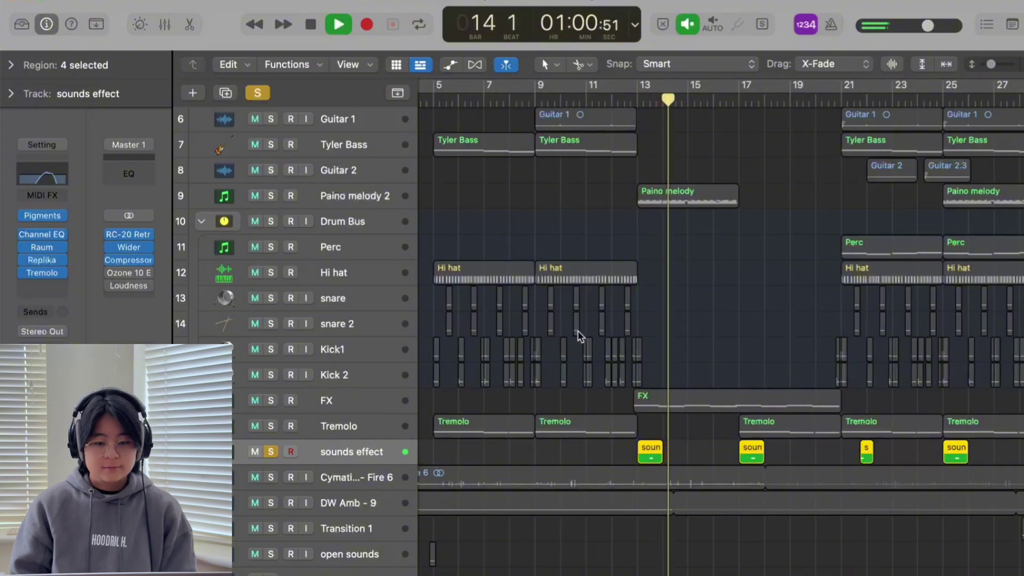
left_click(266, 92)
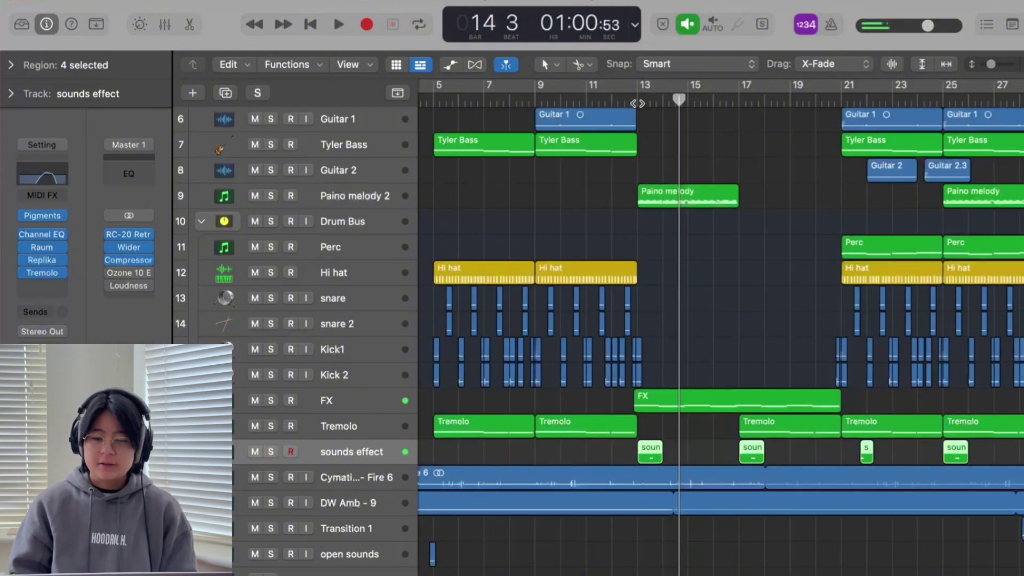
key("space")
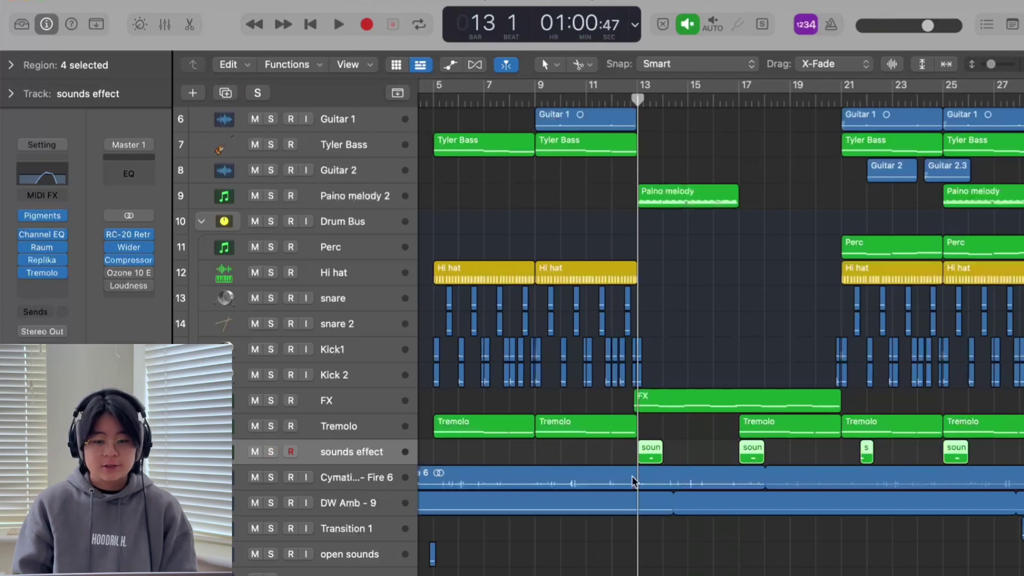
key("space")
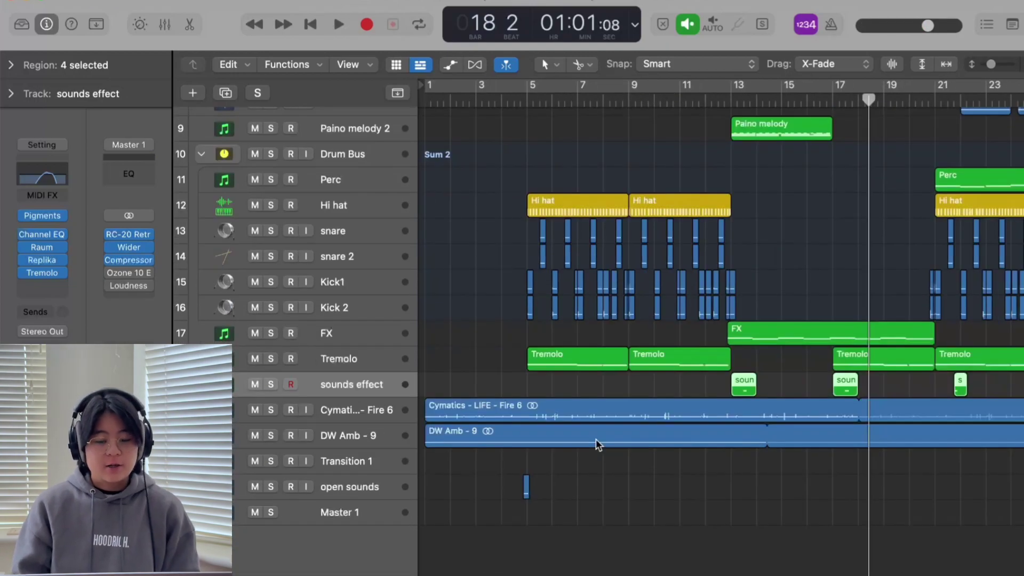
Step: Adjust the zoom and play the open sounds sample on its own
key("super+Right")
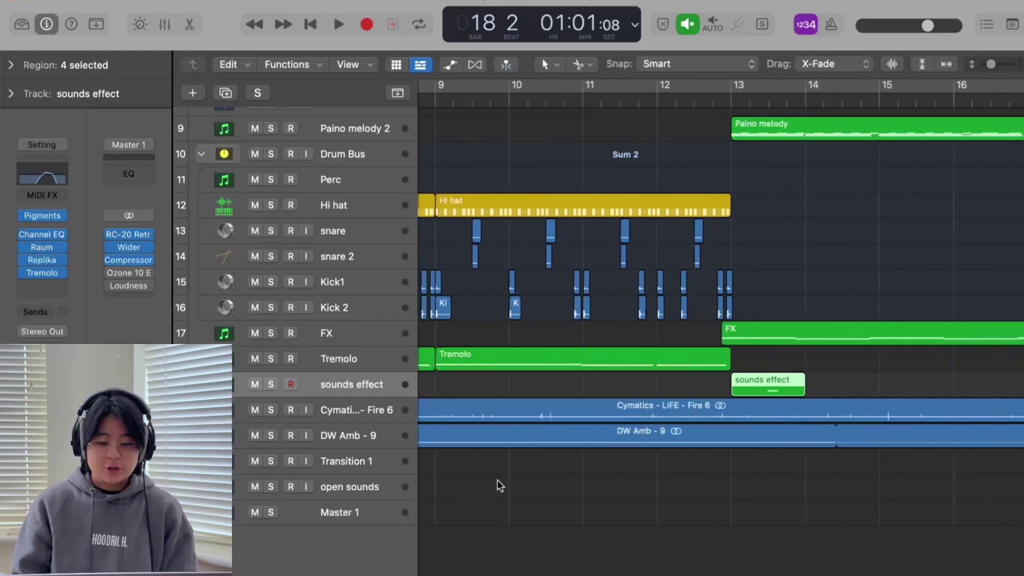
key("super+Left")
scroll(497, 479, "left", 3)
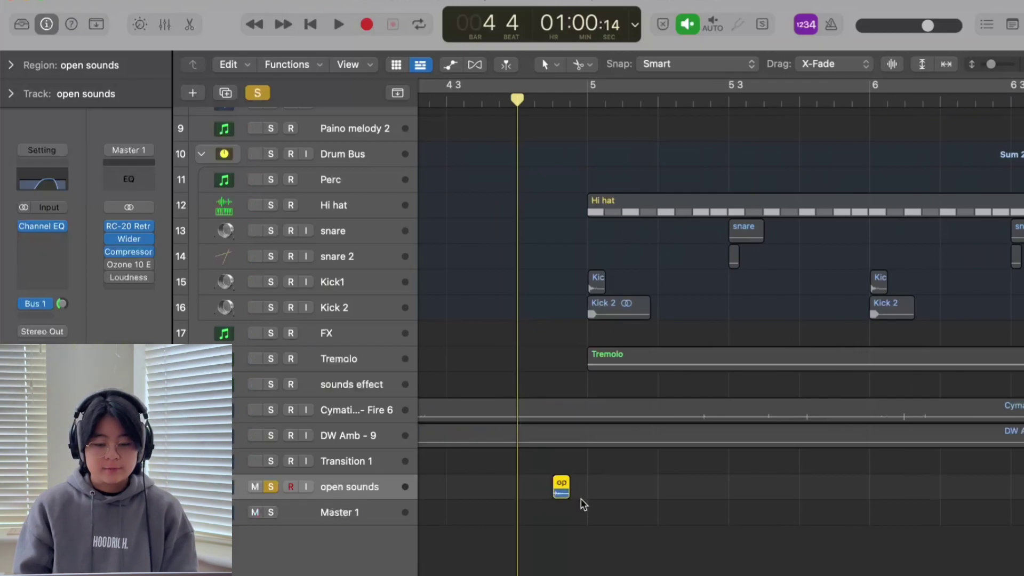
key("space")
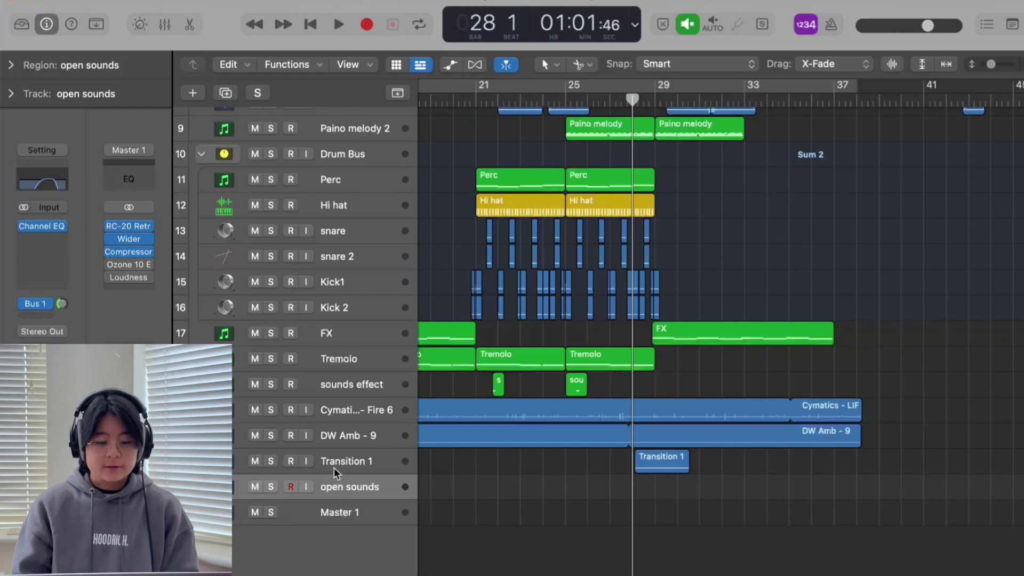
Step: Solo the Transition 1 track and play it from bar 28
left_click(292, 462)
left_click(270, 460)
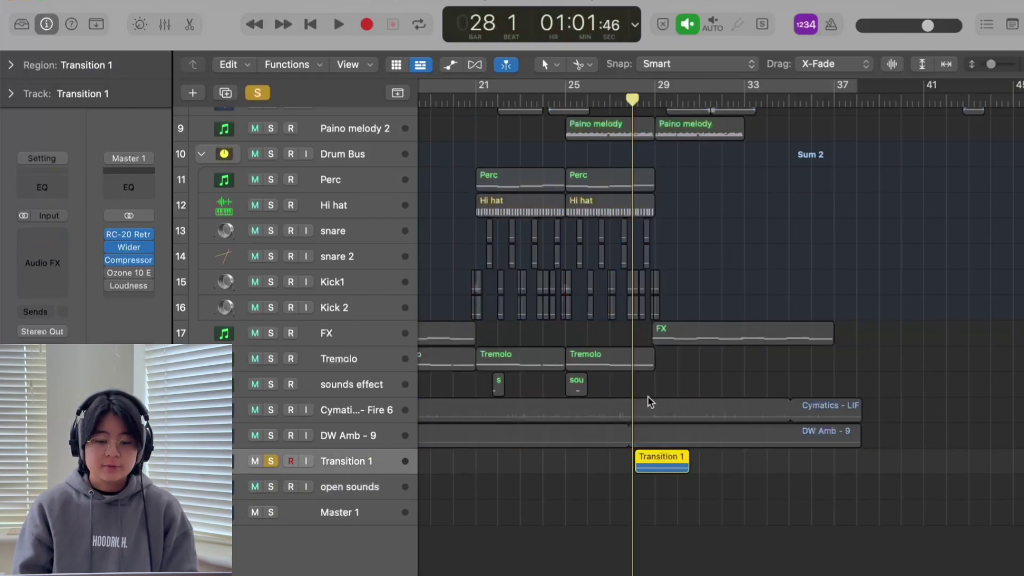
key("space")
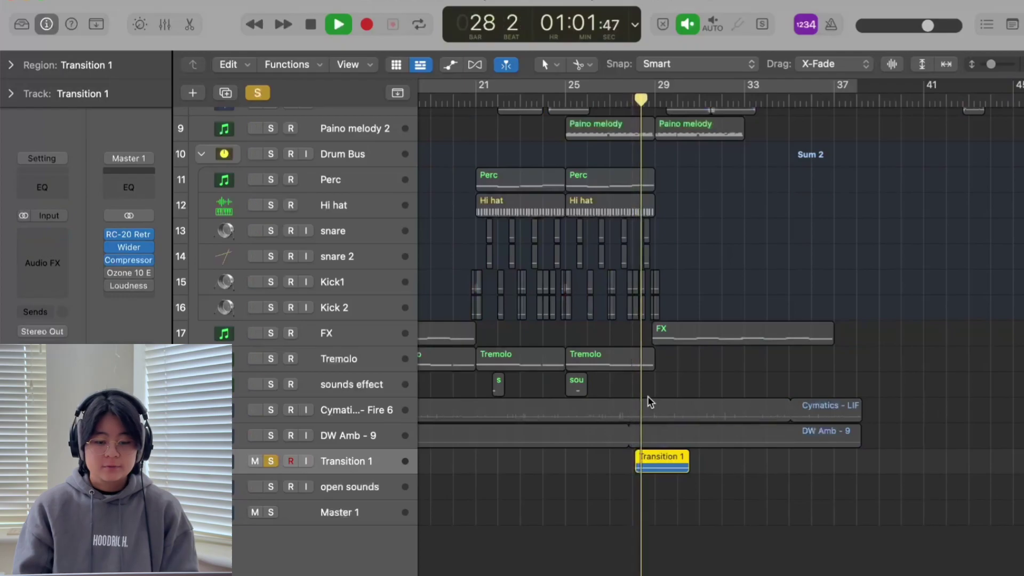